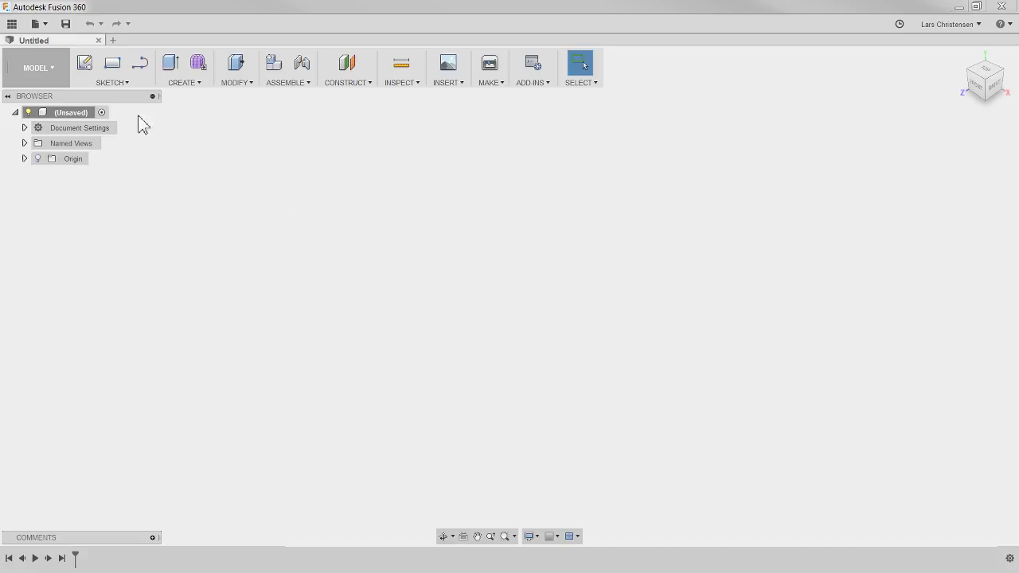
pyautogui.click(117, 83)
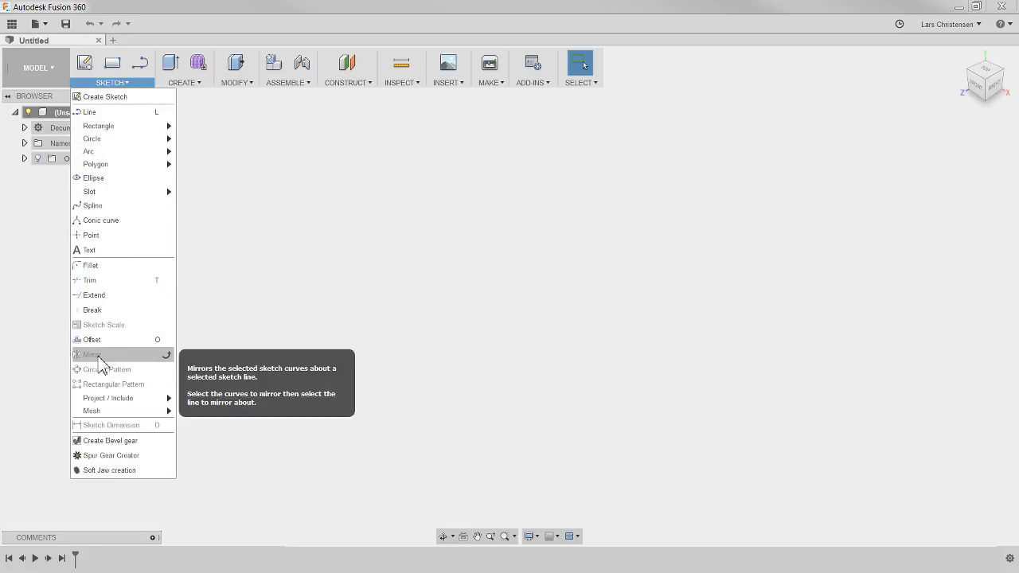
pyautogui.click(189, 84)
pyautogui.click(190, 84)
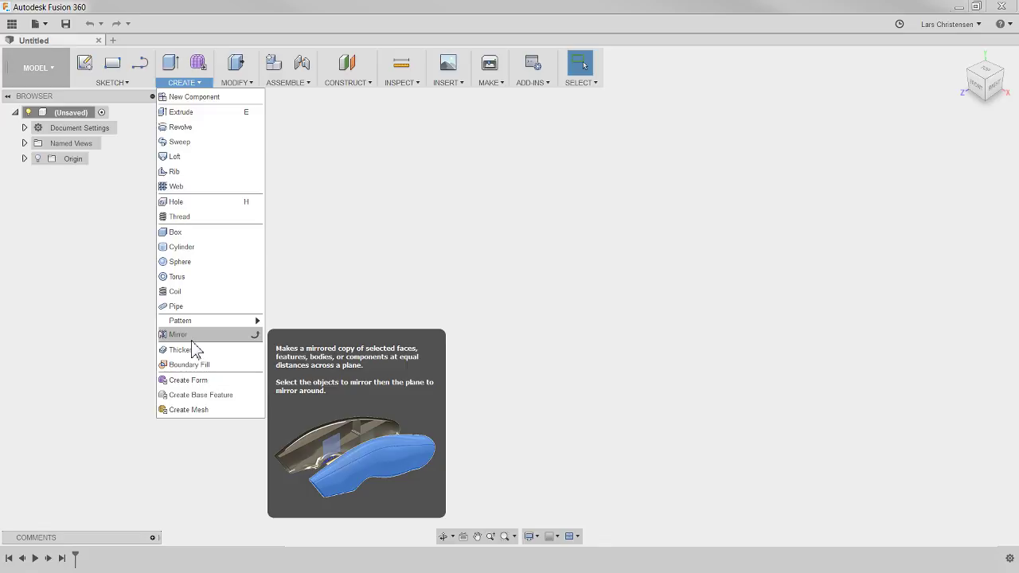
pyautogui.click(362, 257)
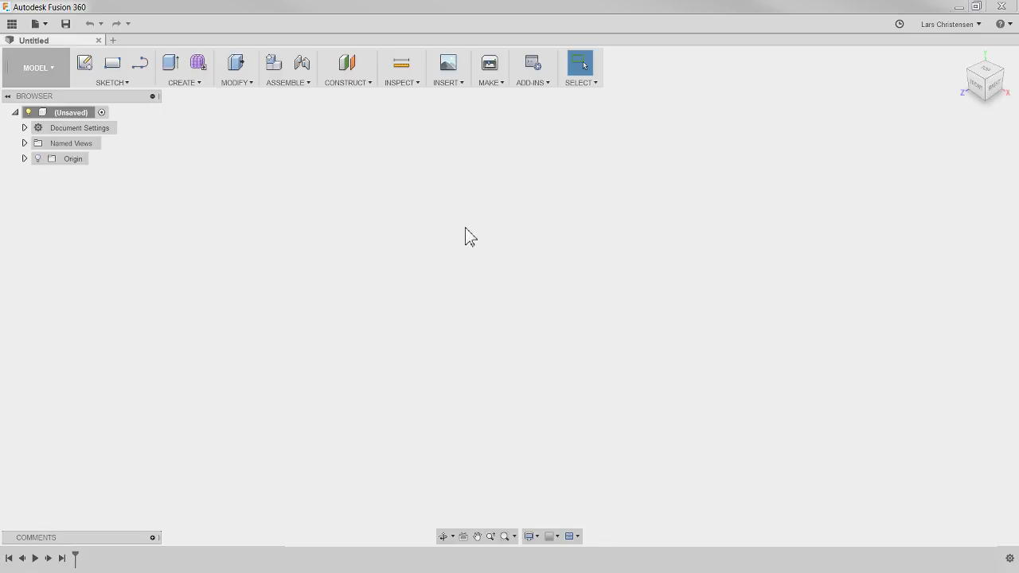
# - Create a sketch on the front plane and draw a vertical line about 68 mm long with a horizontal line running right from its lower end
pyautogui.click(86, 66)
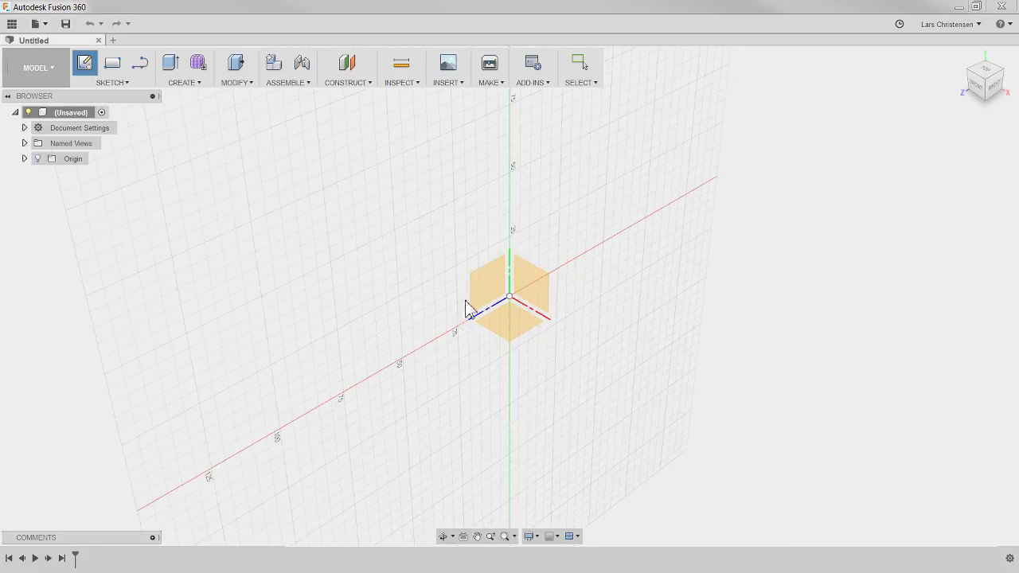
pyautogui.click(529, 290)
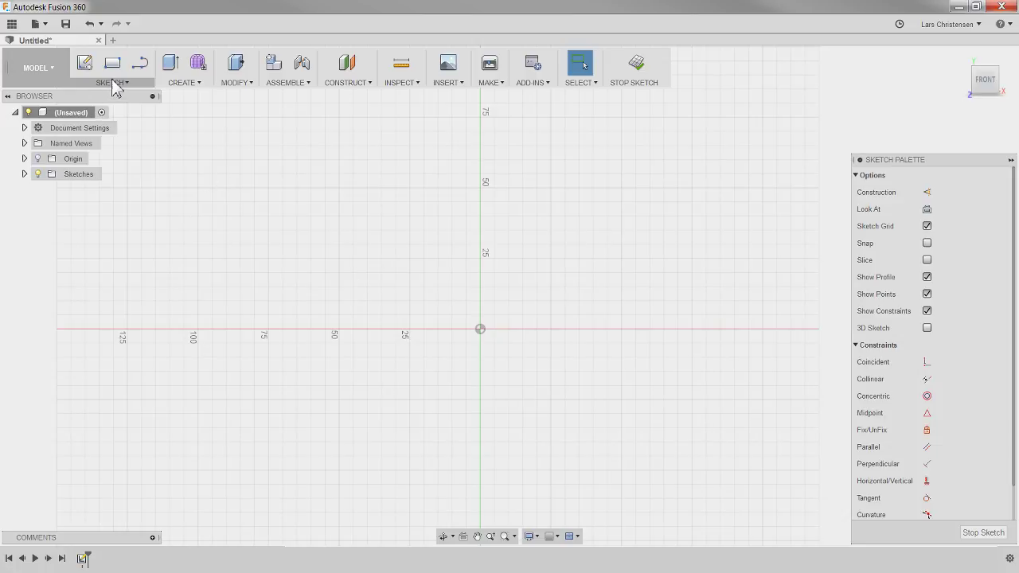
pyautogui.click(139, 64)
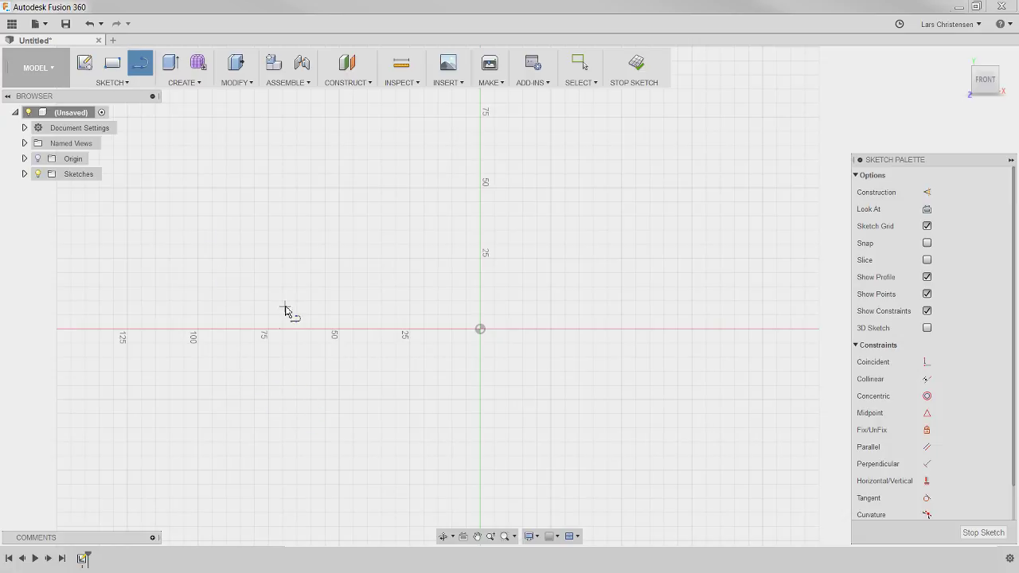
pyautogui.click(274, 305)
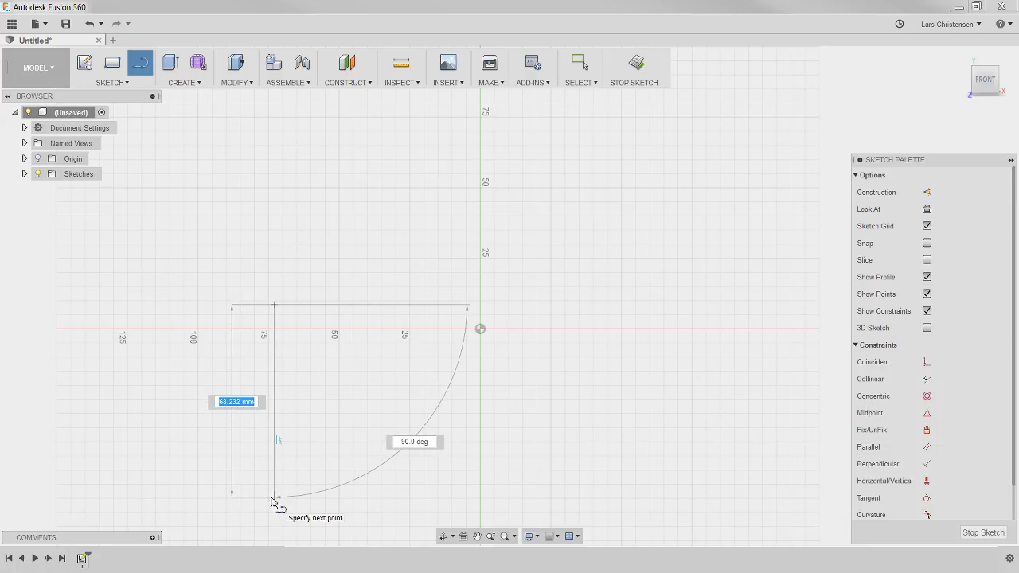
pyautogui.click(273, 497)
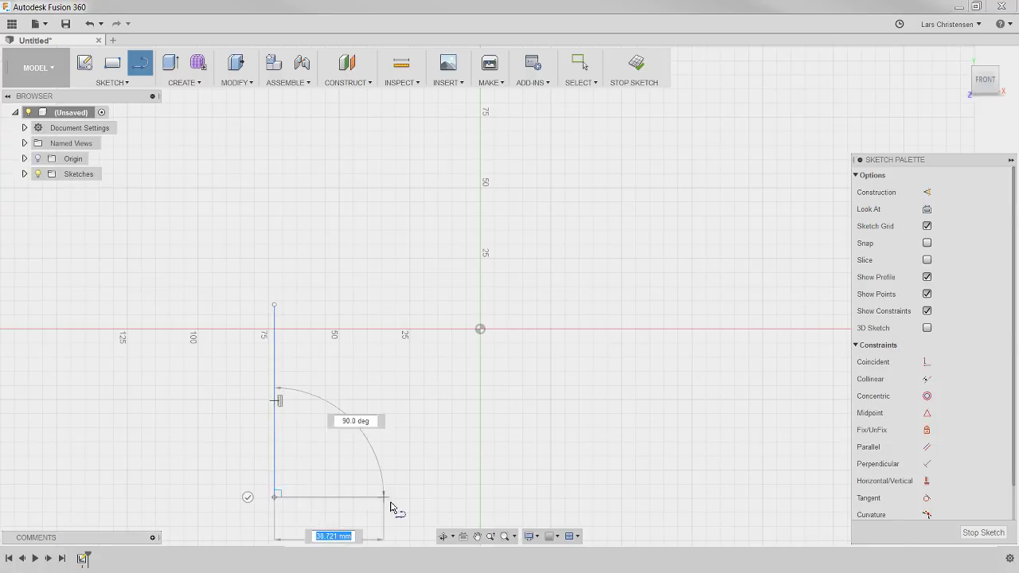
pyautogui.click(497, 498)
pyautogui.press('Escape')
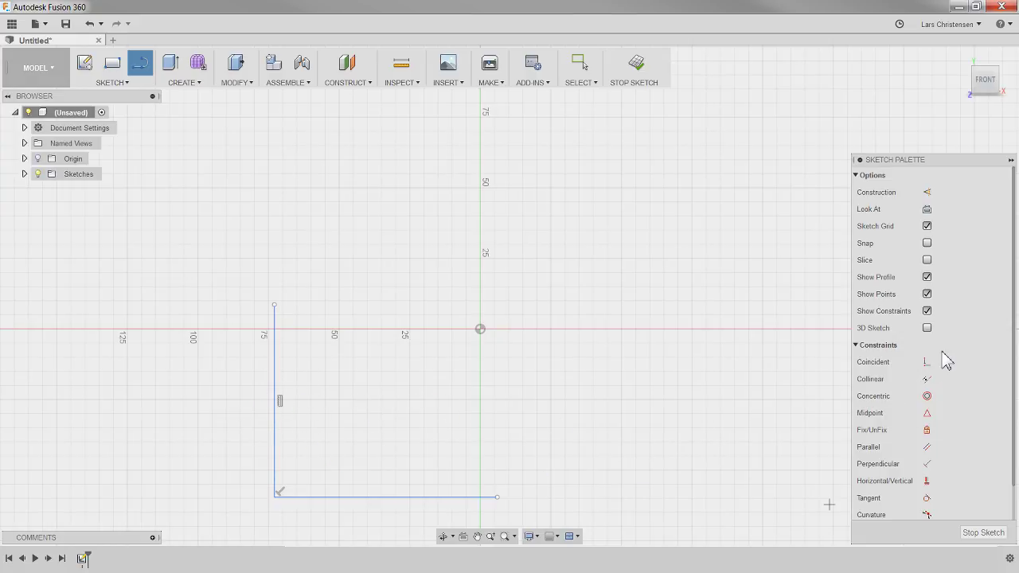
# - Use Horizontal/Vertical constraints to align the vertical line's upper endpoint horizontally and the horizontal line's free endpoint vertically with the origin
pyautogui.click(926, 482)
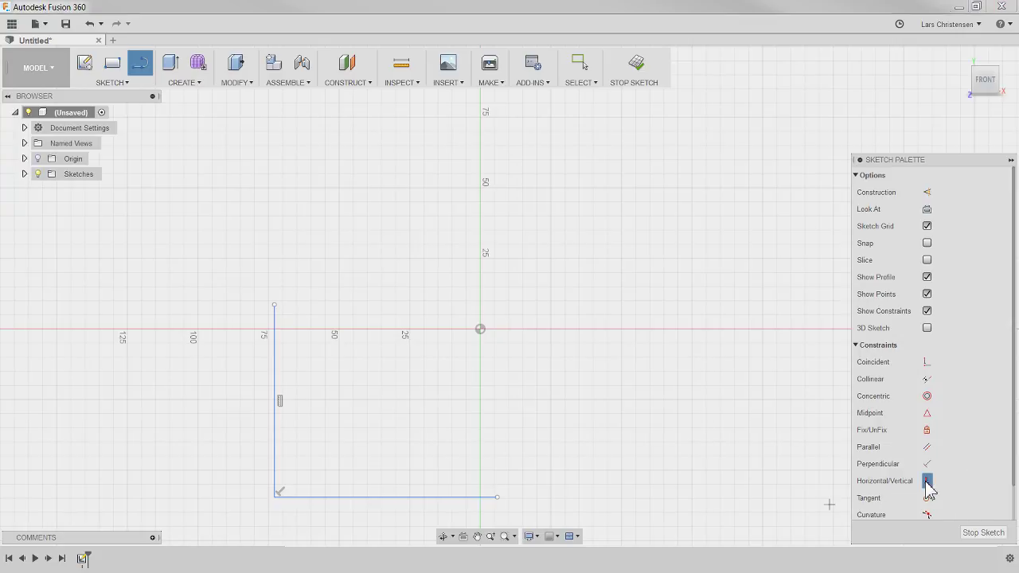
pyautogui.click(275, 309)
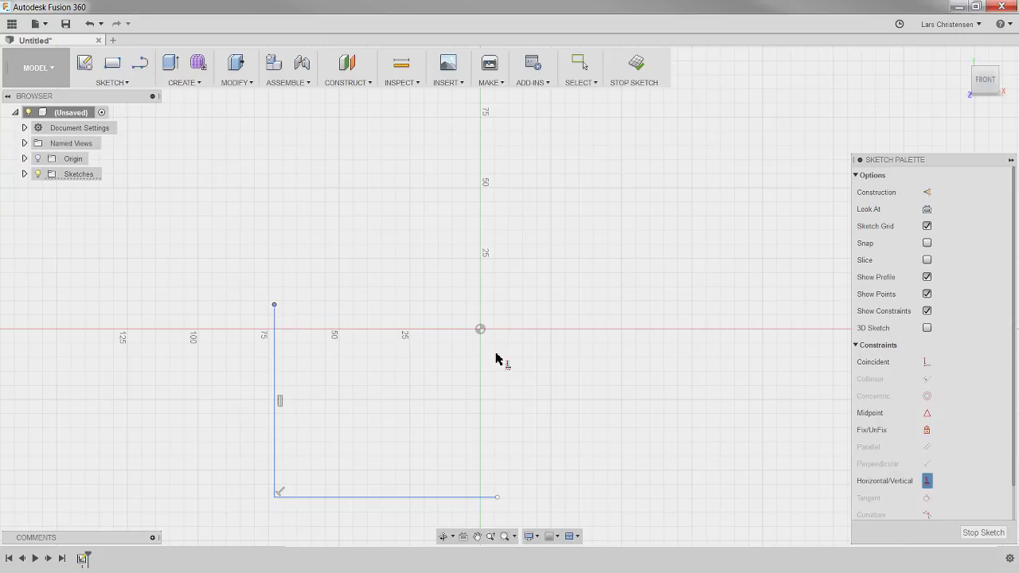
pyautogui.click(480, 331)
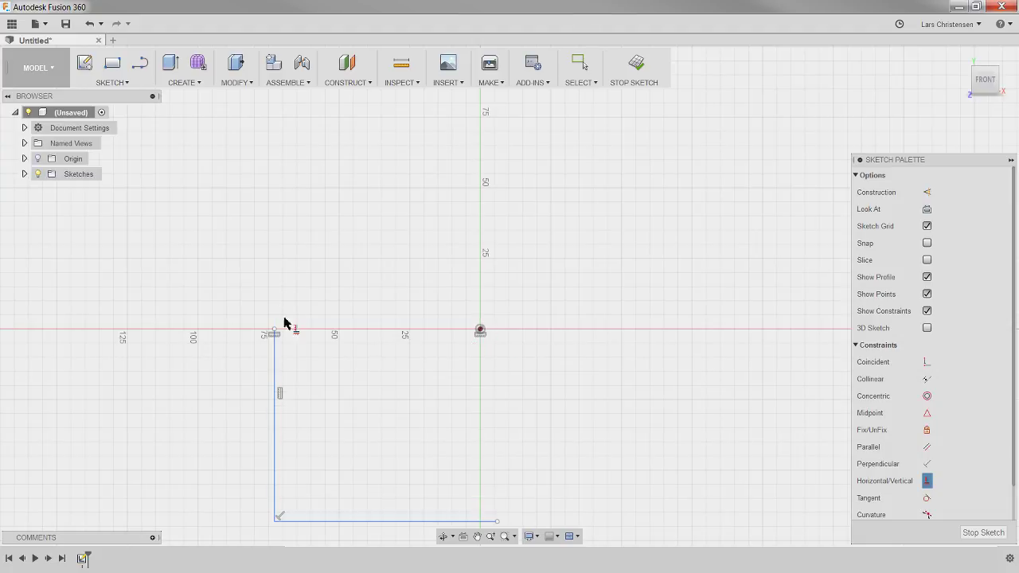
pyautogui.scroll(1, 333, 230)
pyautogui.scroll(-2, 339, 254)
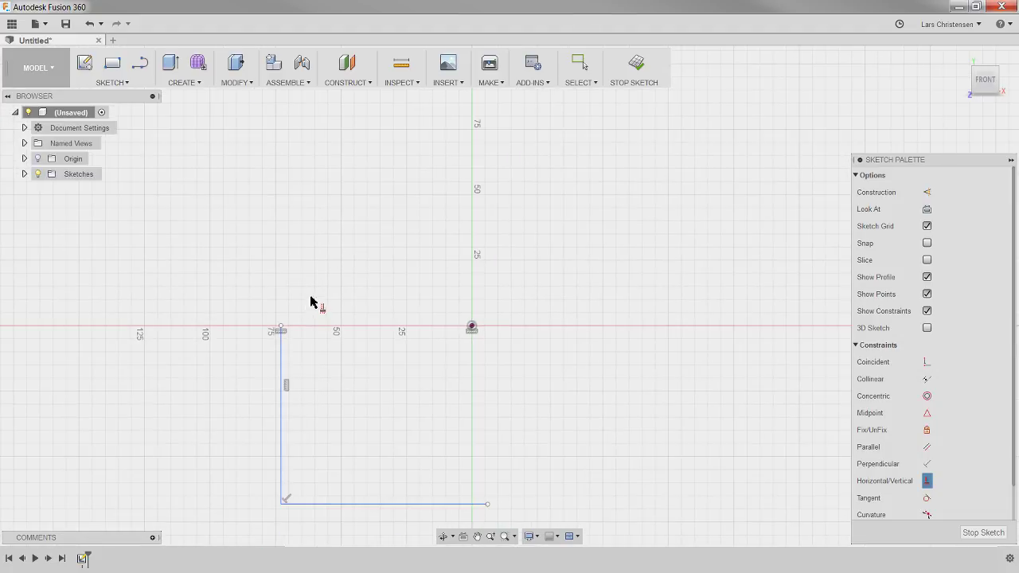
pyautogui.scroll(-1, 303, 280)
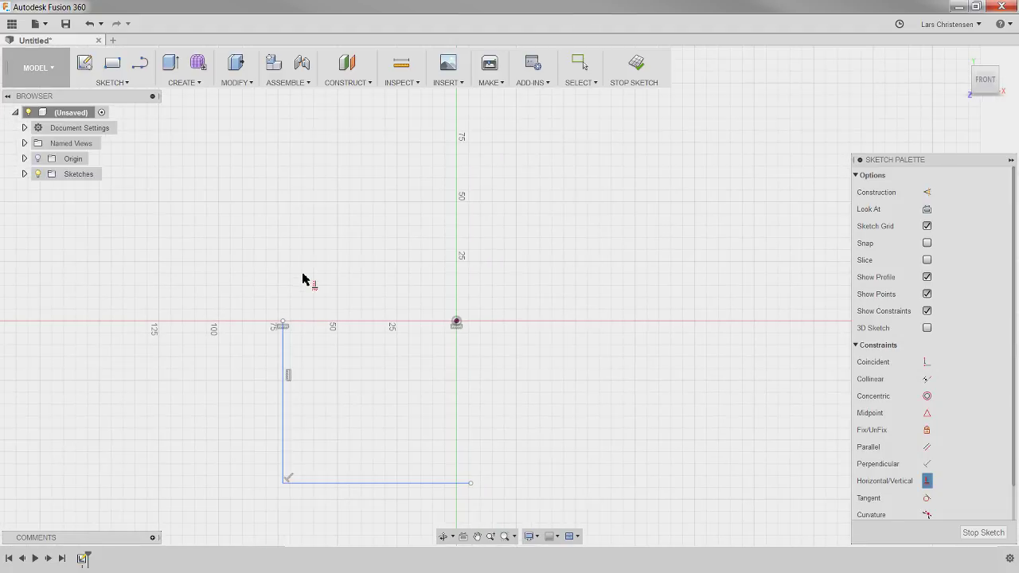
pyautogui.click(472, 483)
pyautogui.click(456, 323)
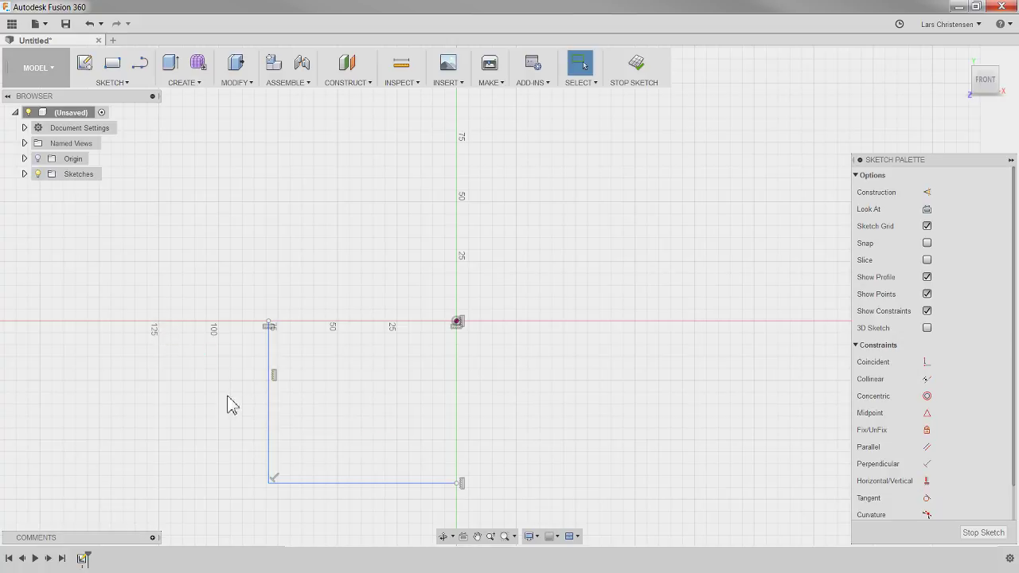
pyautogui.press('Escape')
# - Dimension the vertical line and the horizontal line to 50 mm each
pyautogui.press('d')
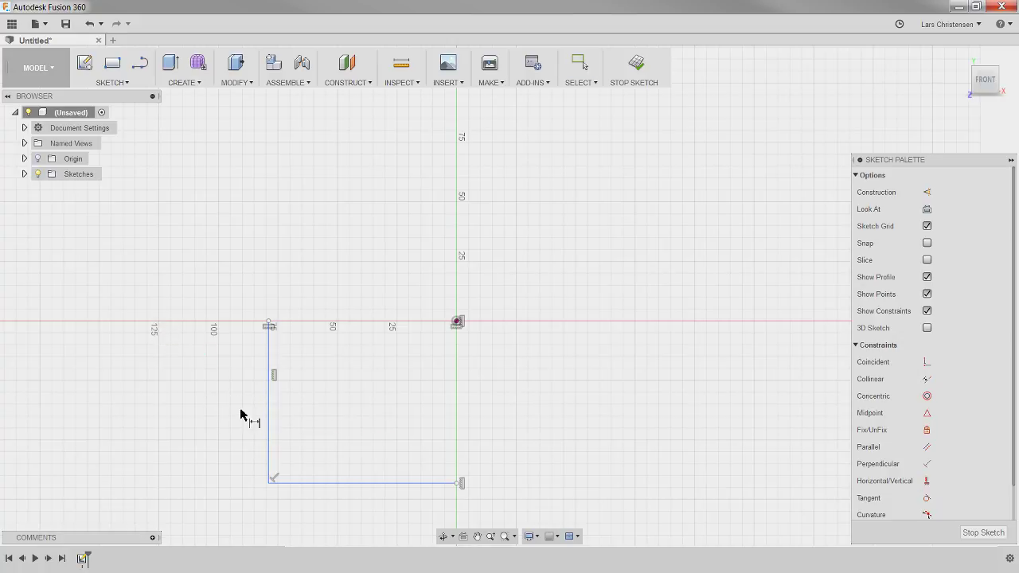
pyautogui.click(268, 421)
pyautogui.click(200, 415)
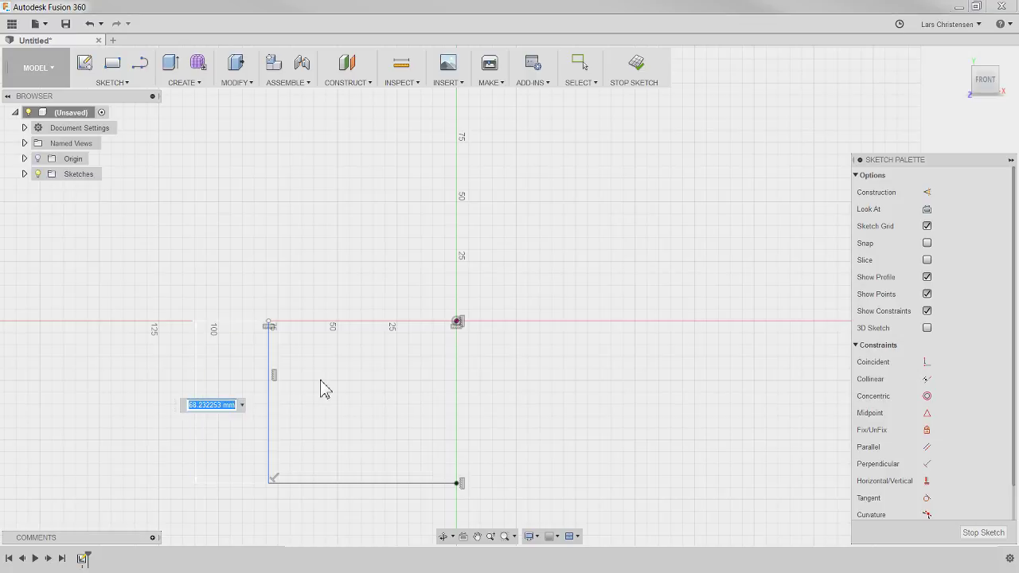
pyautogui.write('50')
pyautogui.press('Return')
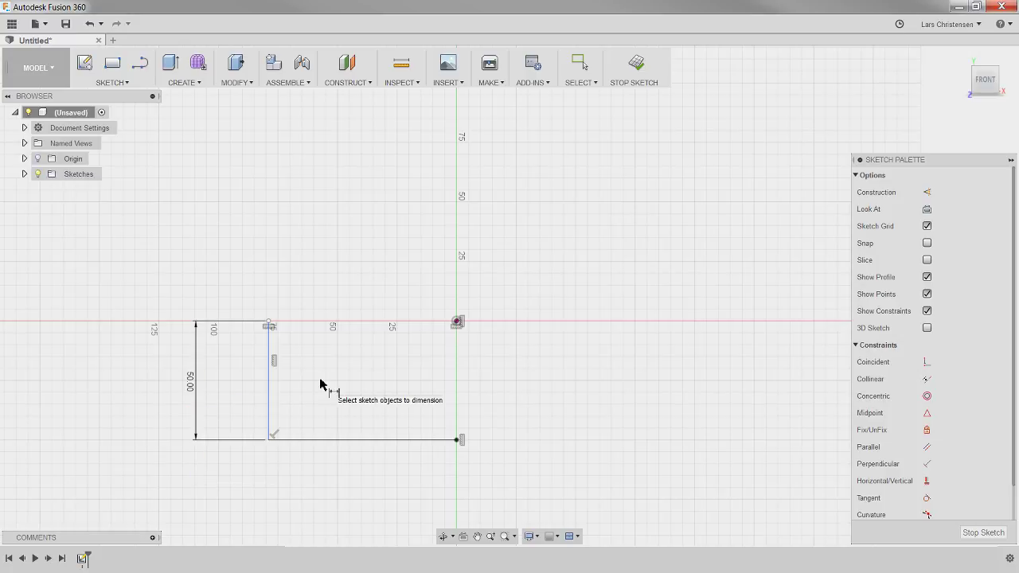
pyautogui.click(364, 439)
pyautogui.click(370, 497)
pyautogui.write('50')
pyautogui.press('Return')
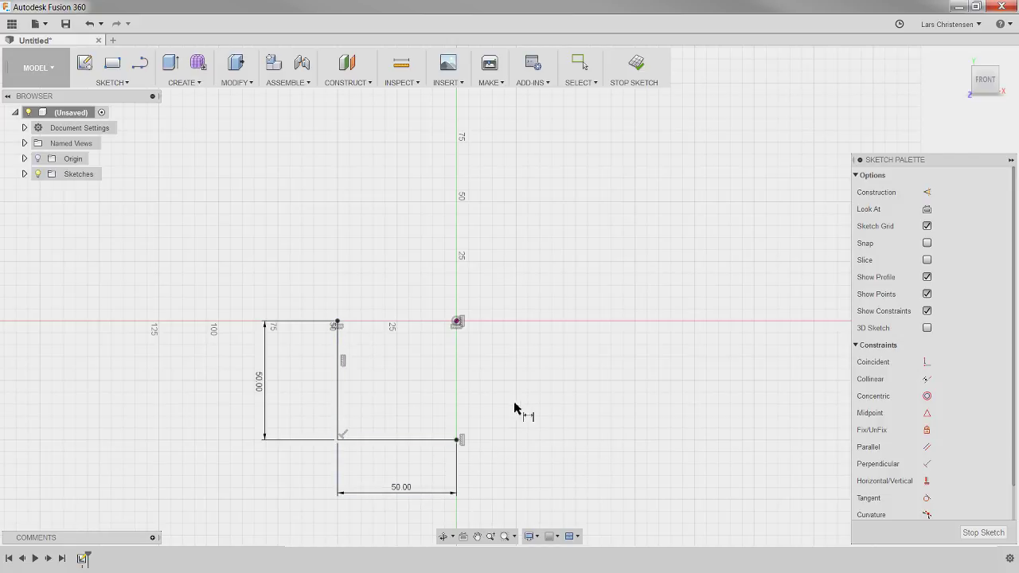
# - Draw a 25 mm diameter circle in the area between the L-shaped lines and the origin
pyautogui.scroll(1, 537, 422)
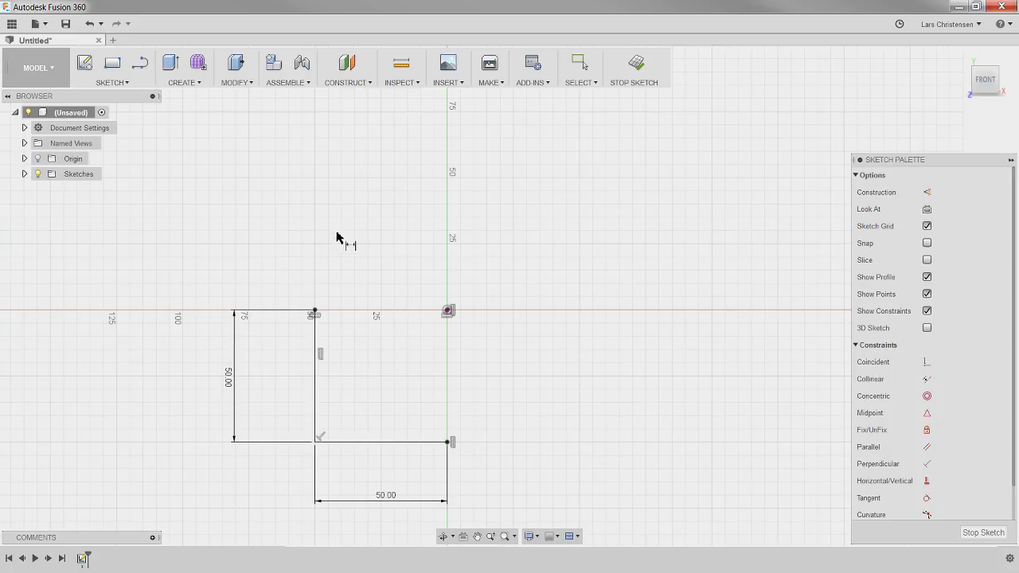
pyautogui.press('c')
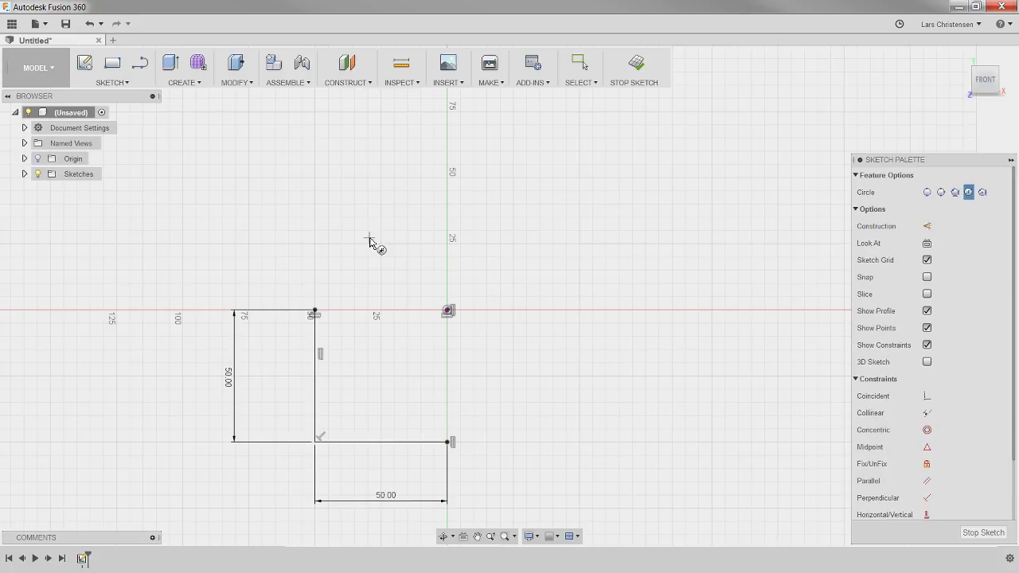
pyautogui.click(371, 387)
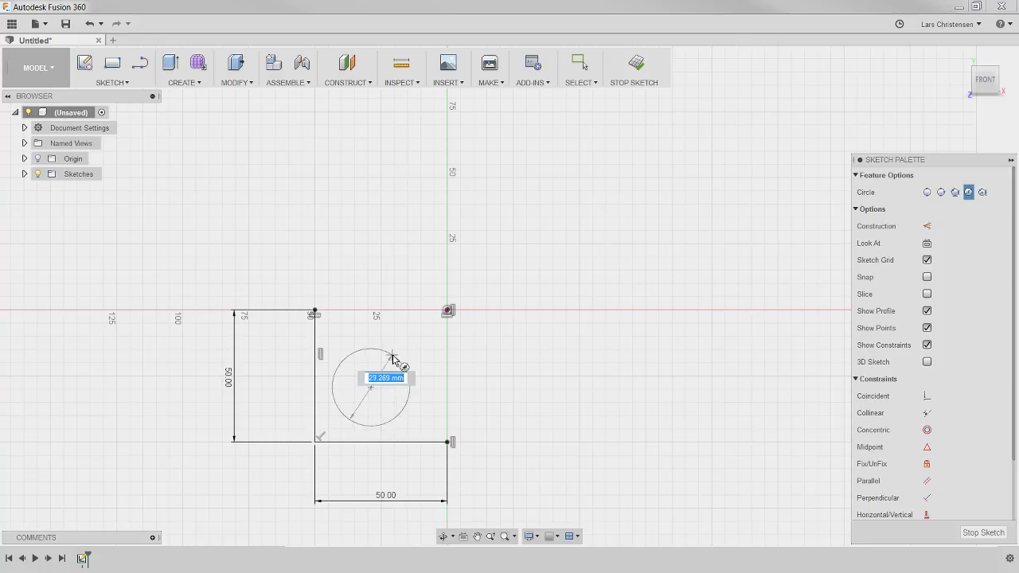
pyautogui.write('25')
pyautogui.press('Tab')
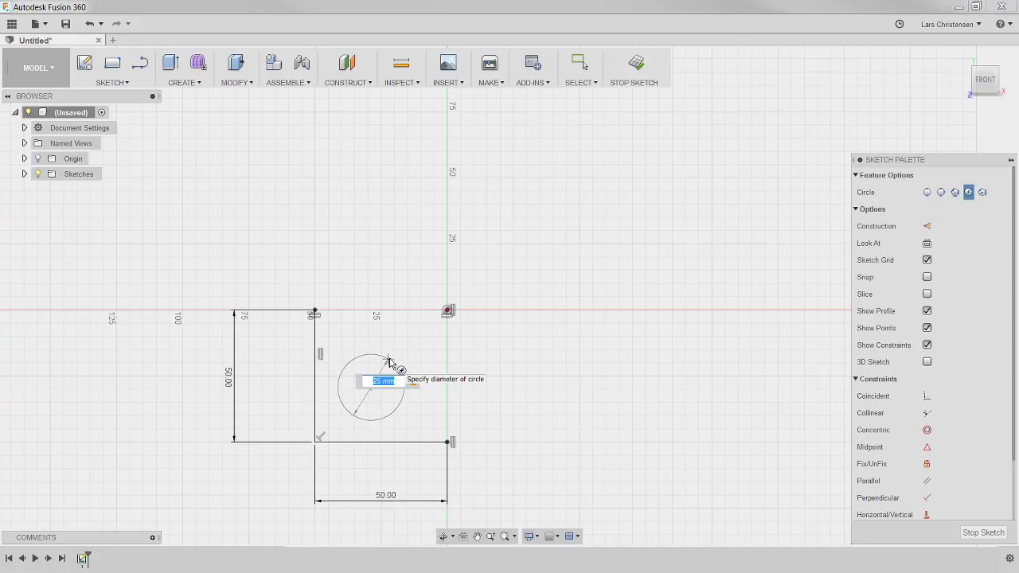
pyautogui.press('Return')
pyautogui.press('Escape')
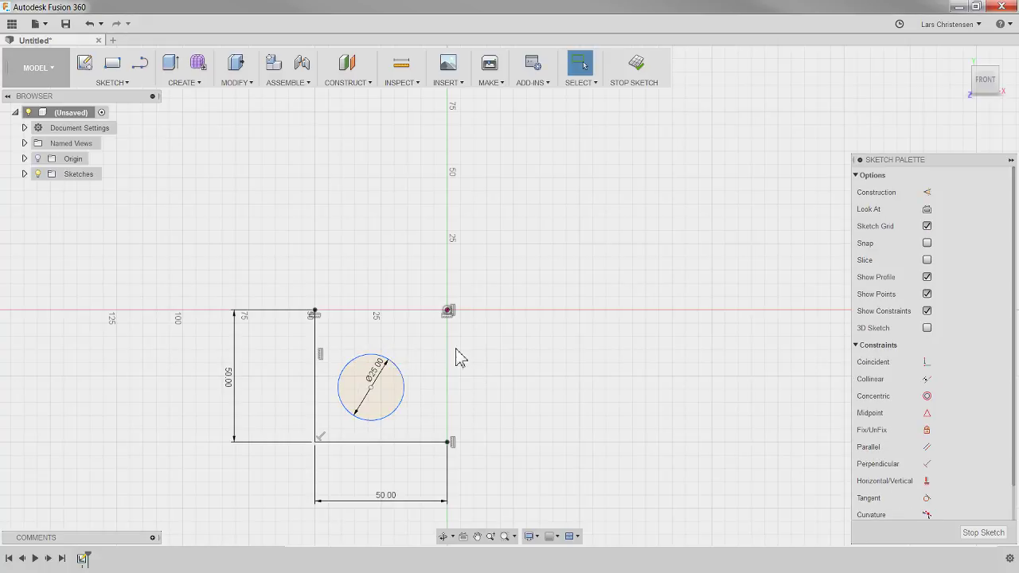
# - Dimension the horizontal distance between the circle's center and the origin to 25 mm
pyautogui.moveTo(371, 387); pyautogui.dragTo(393, 394)
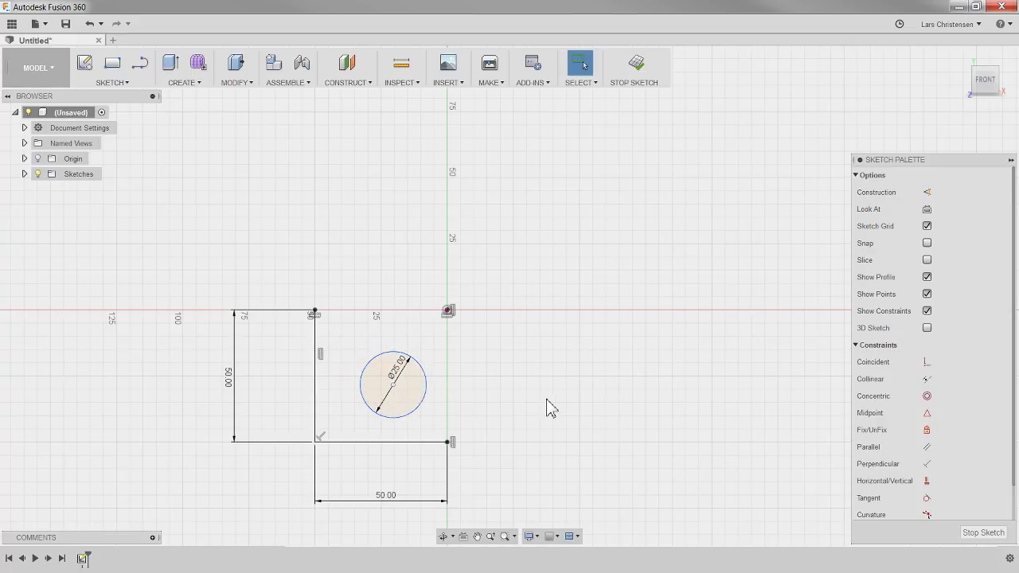
pyautogui.click(393, 384)
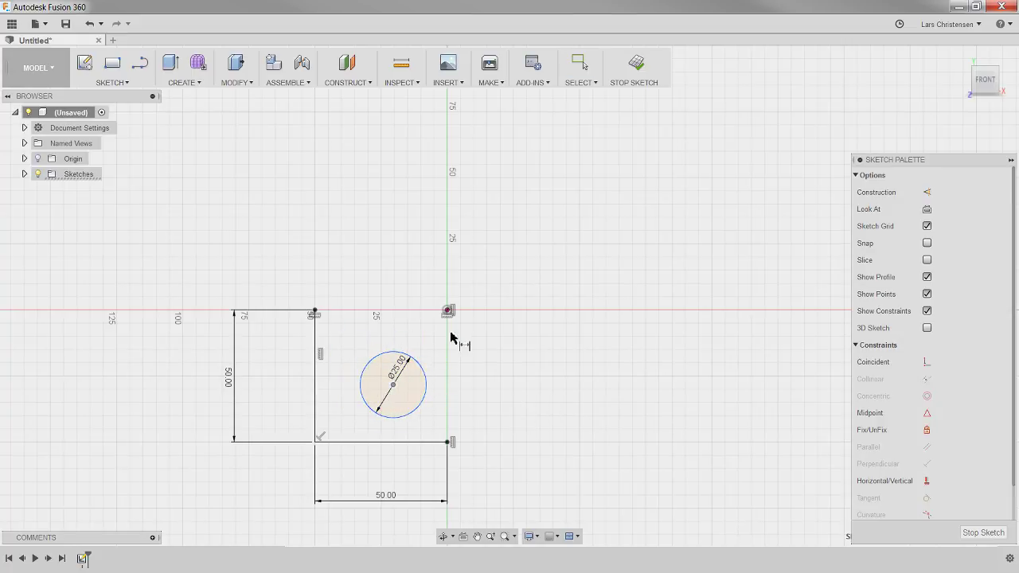
pyautogui.click(450, 312)
pyautogui.click(489, 275)
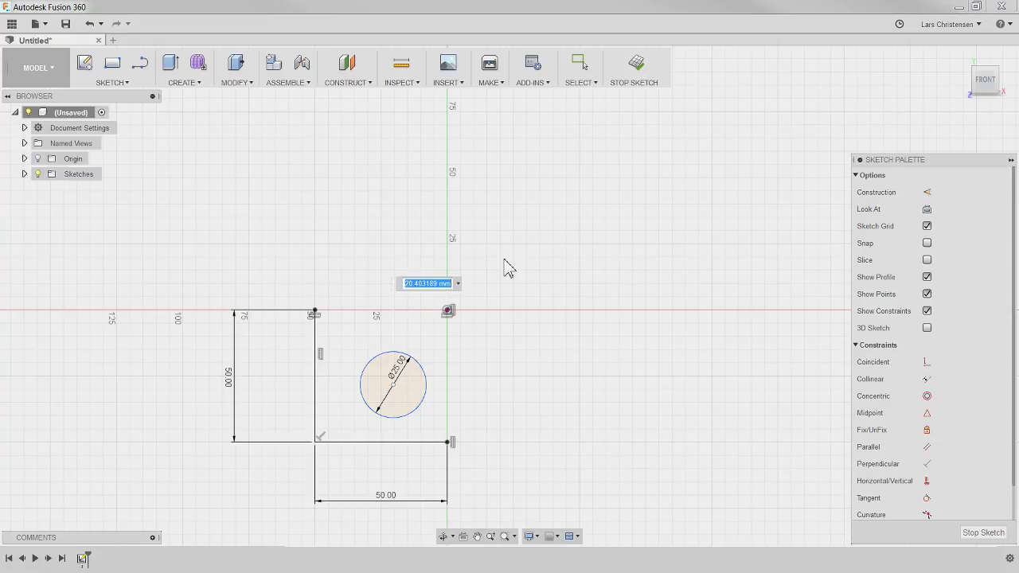
pyautogui.write('25')
pyautogui.press('Return')
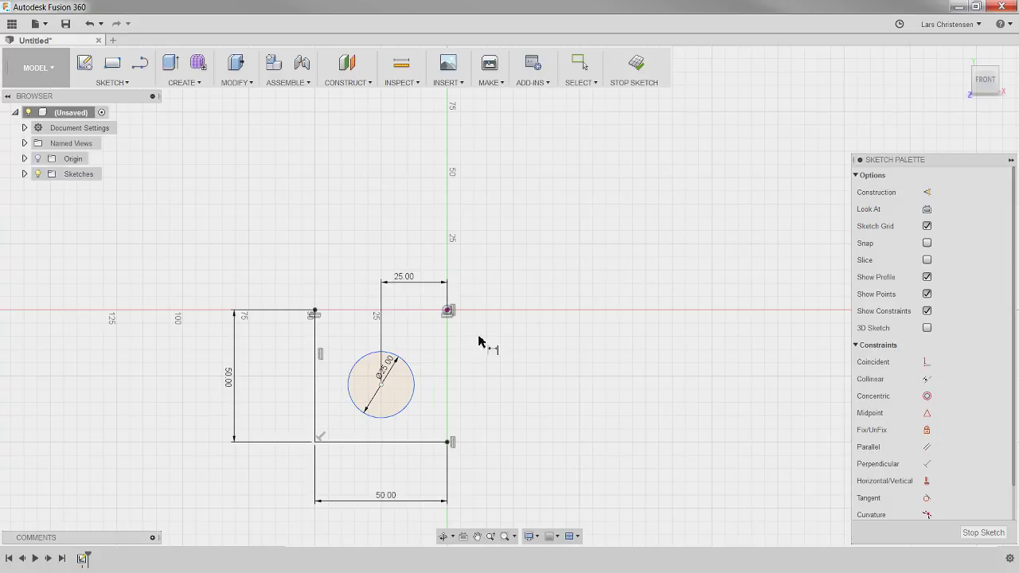
# - Dimension the vertical distance between the origin and the circle's center to 25 mm
pyautogui.click(448, 311)
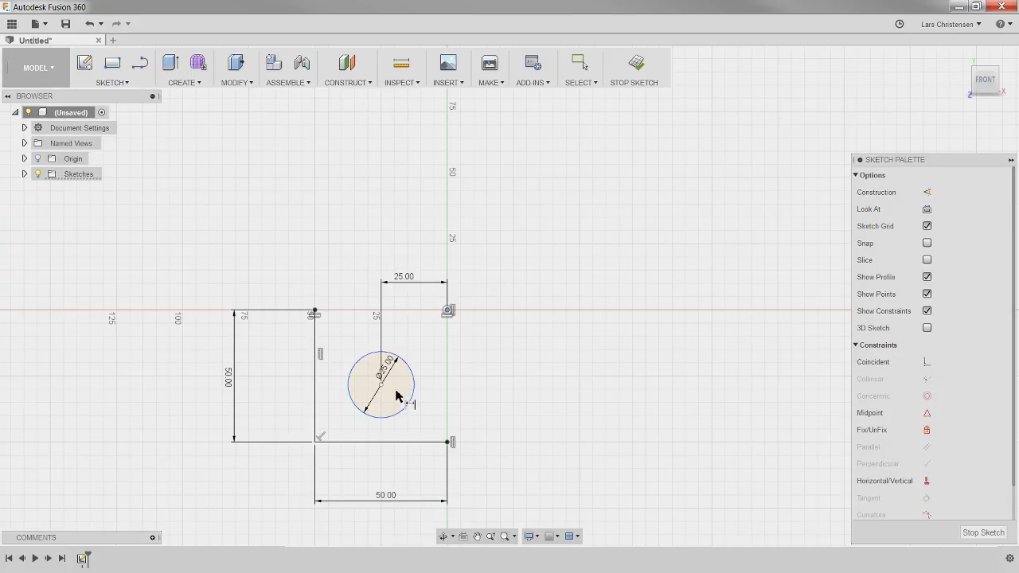
pyautogui.click(381, 385)
pyautogui.click(489, 348)
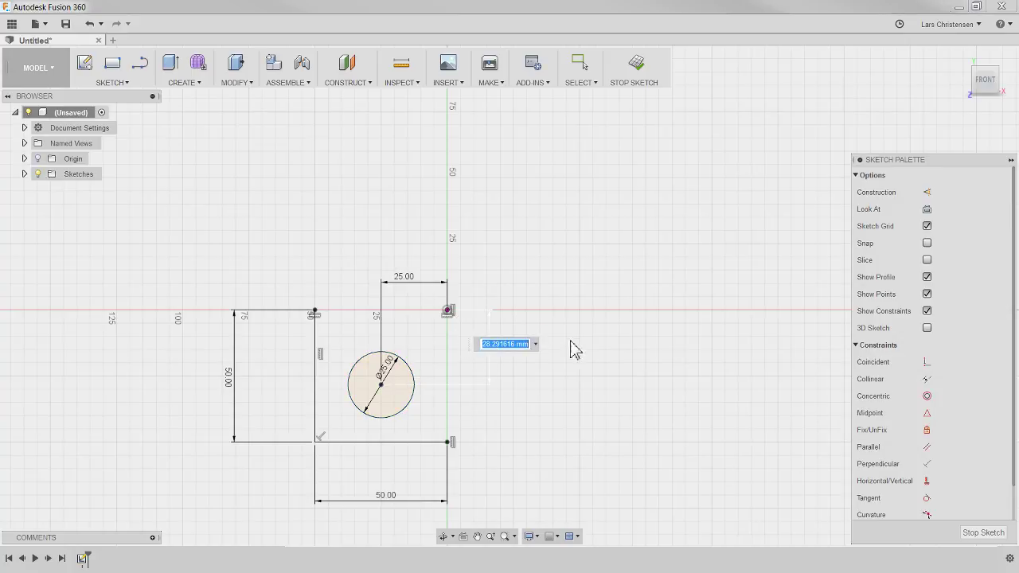
pyautogui.write('25')
pyautogui.press('Return')
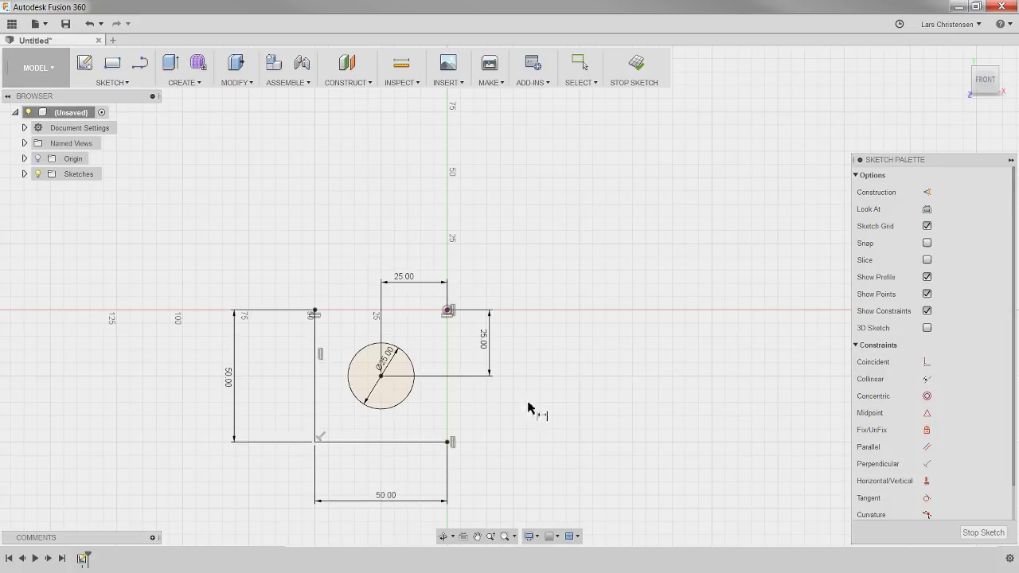
pyautogui.press('Escape')
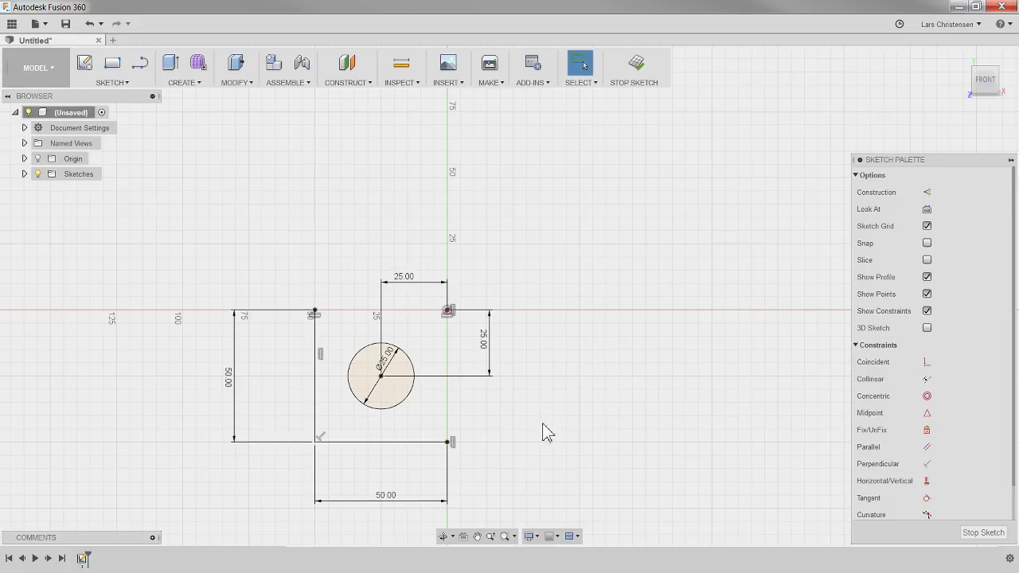
pyautogui.click(347, 452)
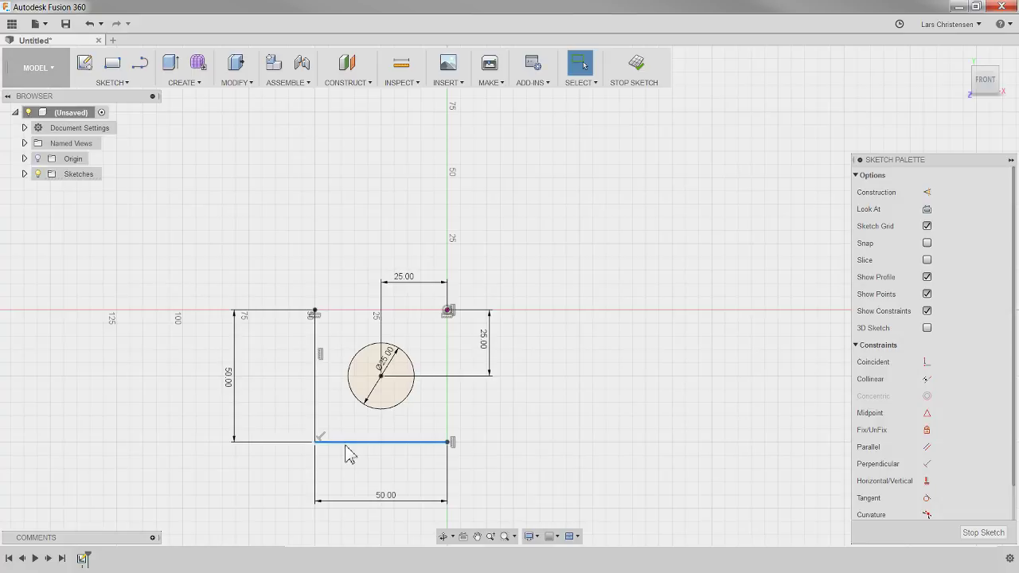
pyautogui.click(315, 381)
pyautogui.press('Escape')
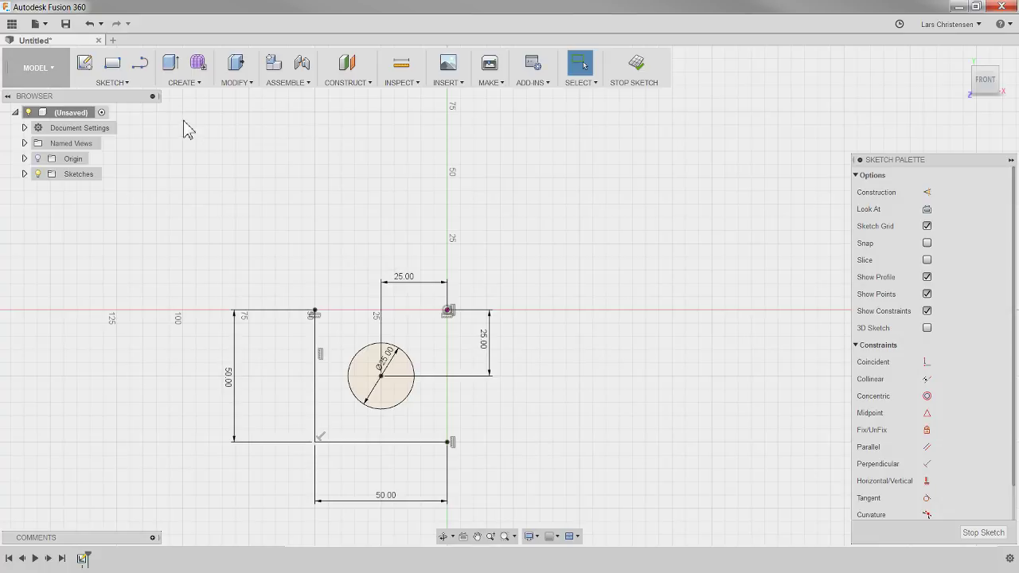
pyautogui.click(112, 82)
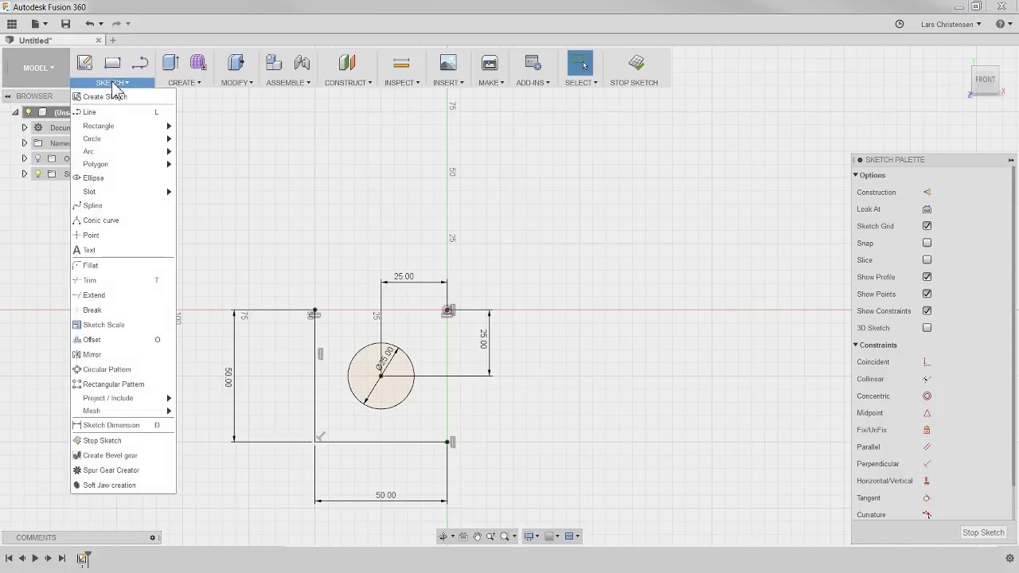
pyautogui.click(121, 359)
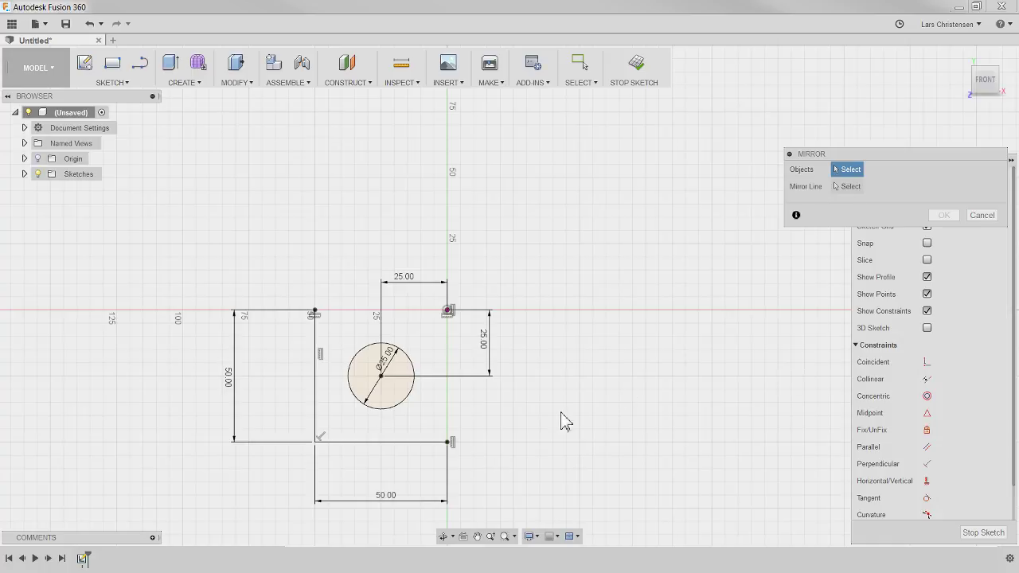
pyautogui.click(982, 216)
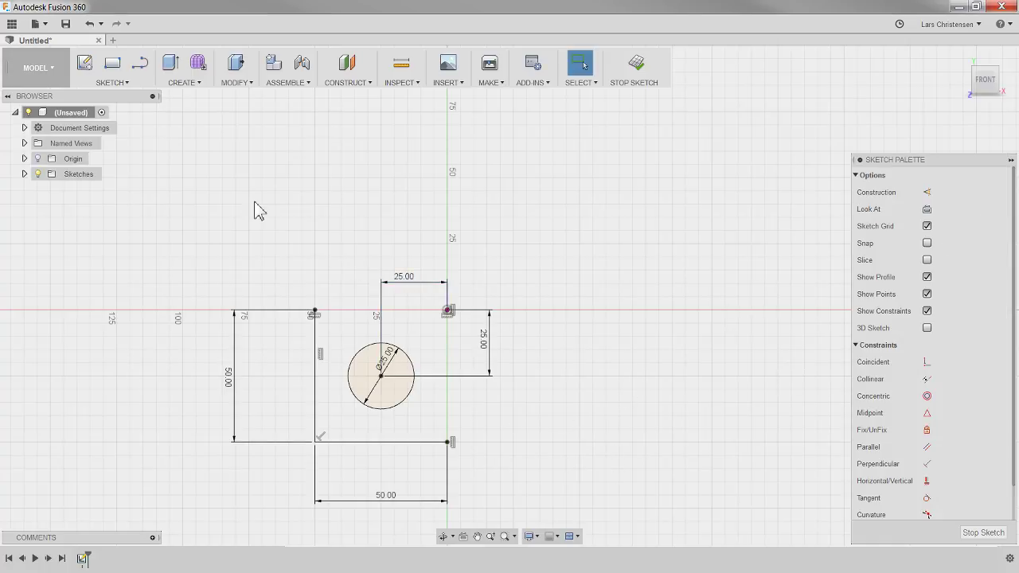
# - Close the quarter profile with a line from the vertical line's open end to the origin and another down to the bottom line's end
pyautogui.click(140, 64)
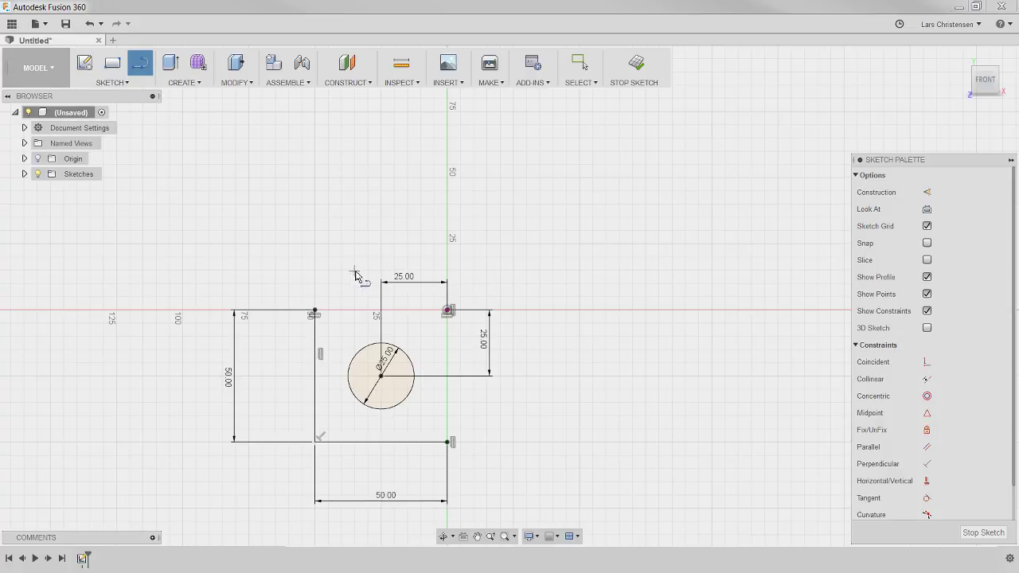
pyautogui.click(314, 311)
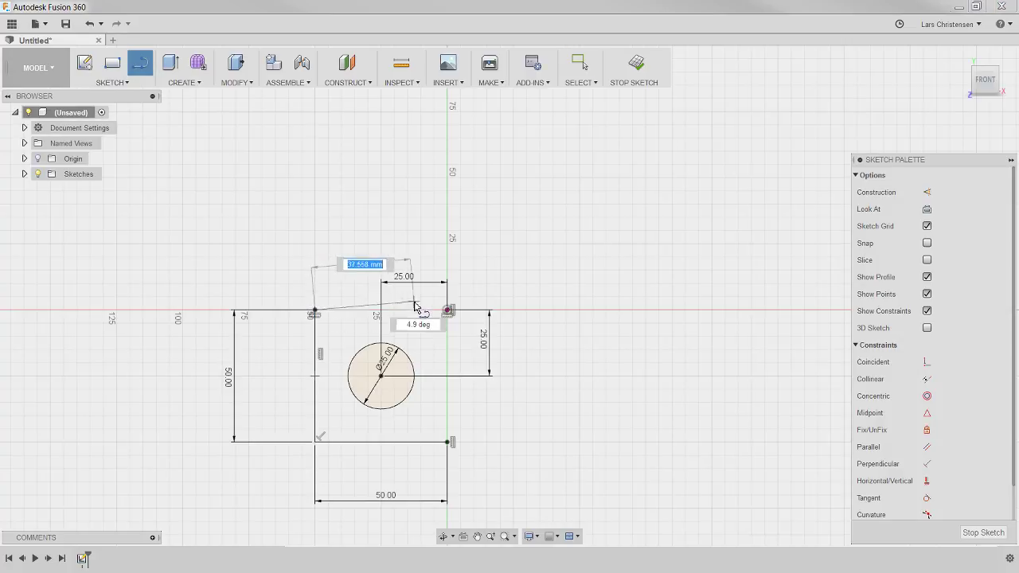
pyautogui.click(448, 311)
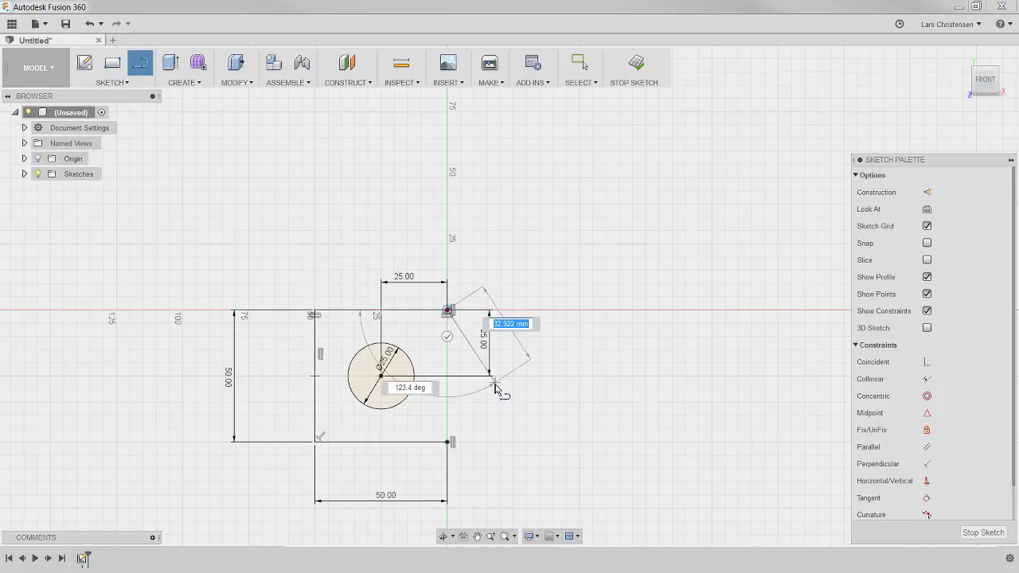
pyautogui.click(448, 441)
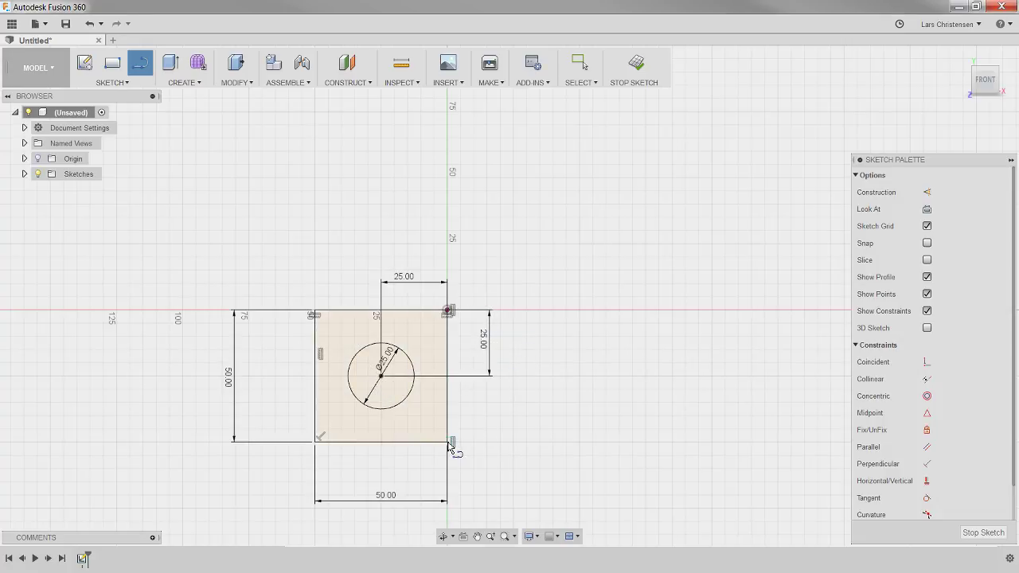
pyautogui.press('Escape')
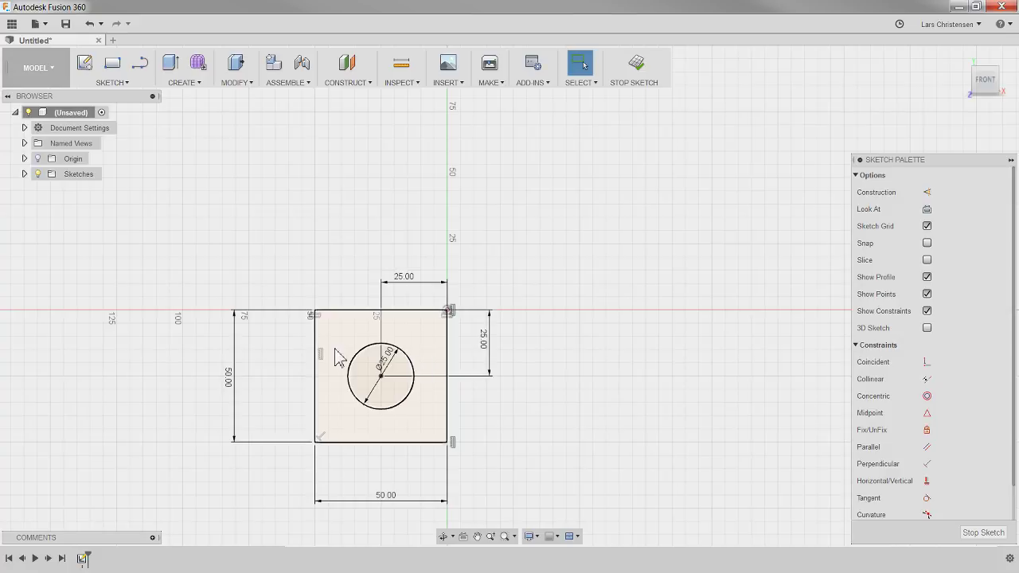
pyautogui.click(448, 386)
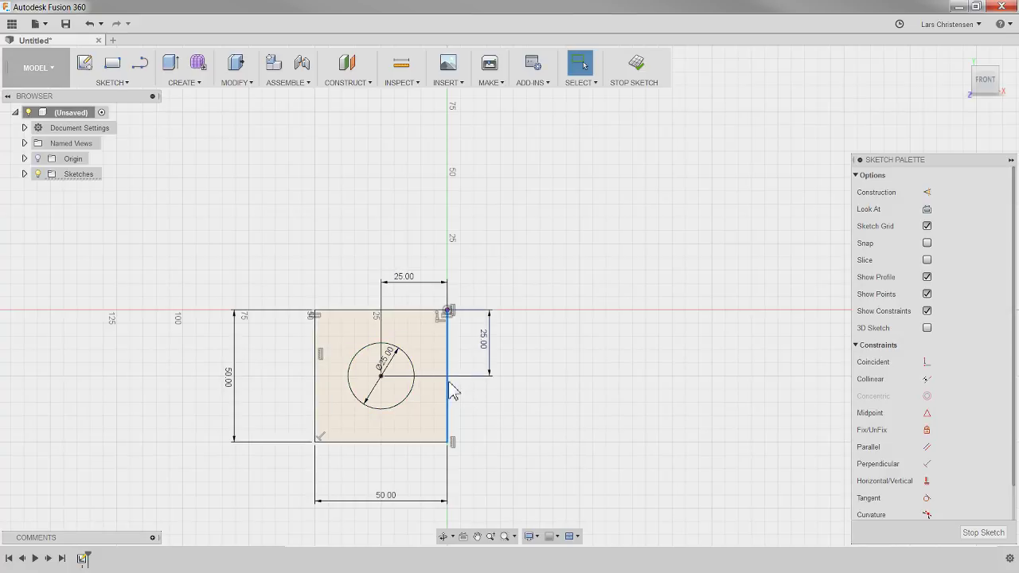
pyautogui.click(414, 310)
pyautogui.click(449, 253)
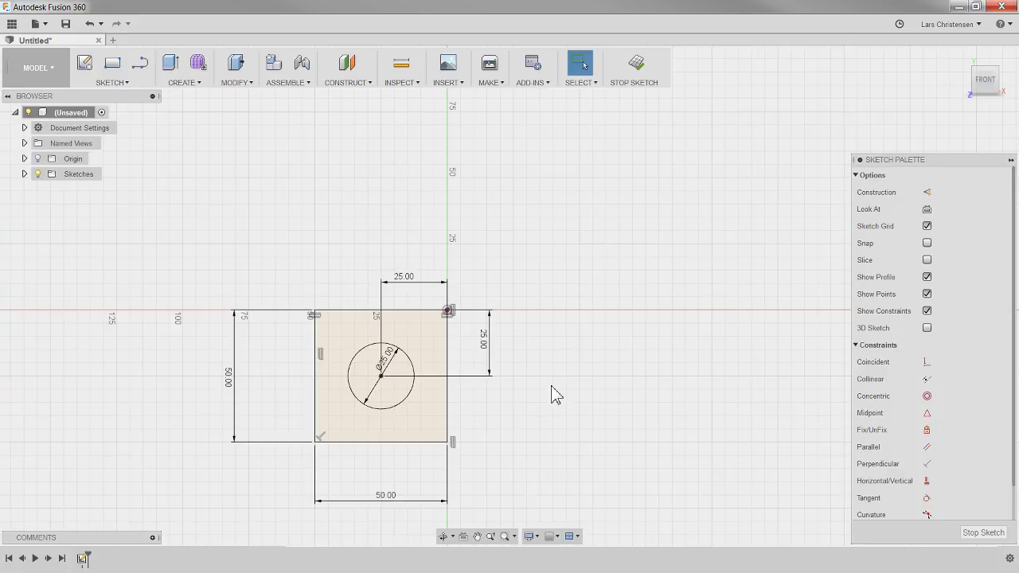
# - Convert the two new lines that meet at the origin, one horizontal and one vertical, to construction lines
pyautogui.click(367, 310)
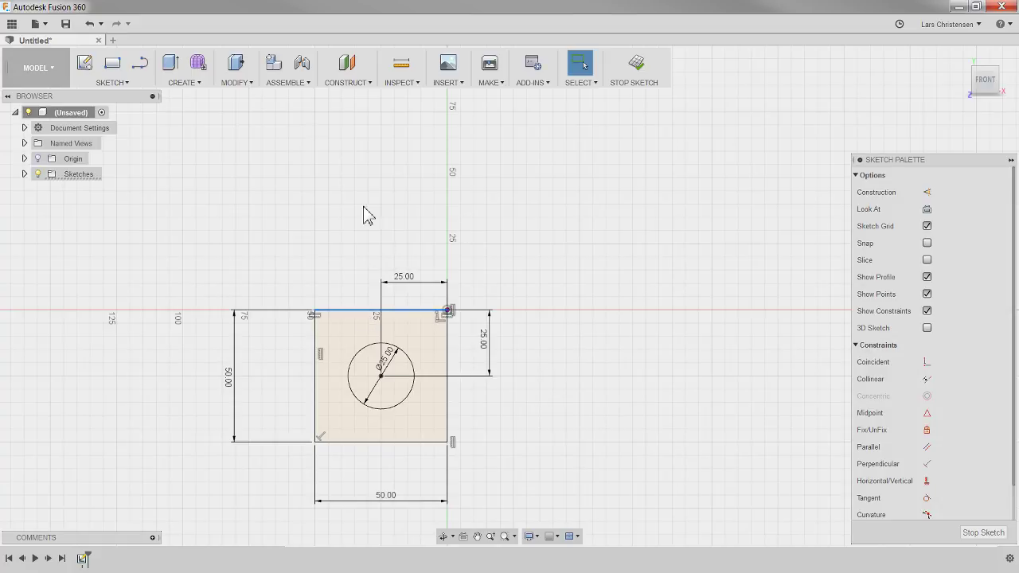
pyautogui.press('x')
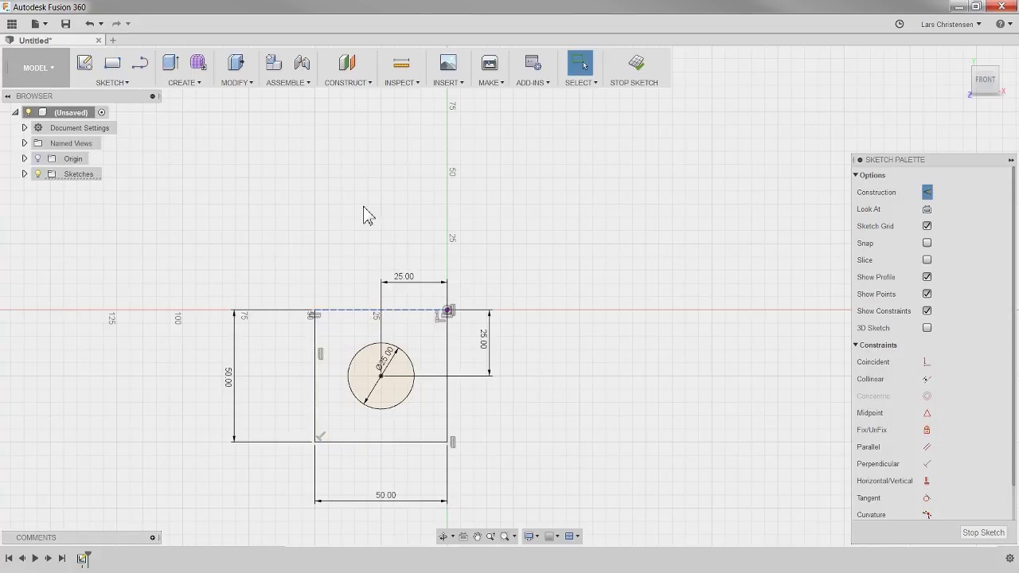
pyautogui.click(516, 191)
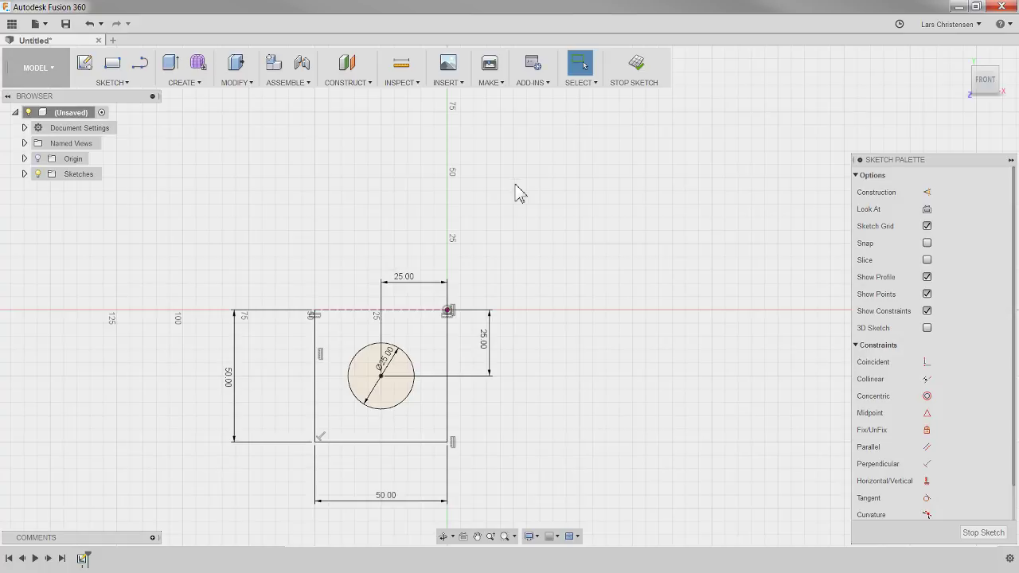
pyautogui.click(449, 409)
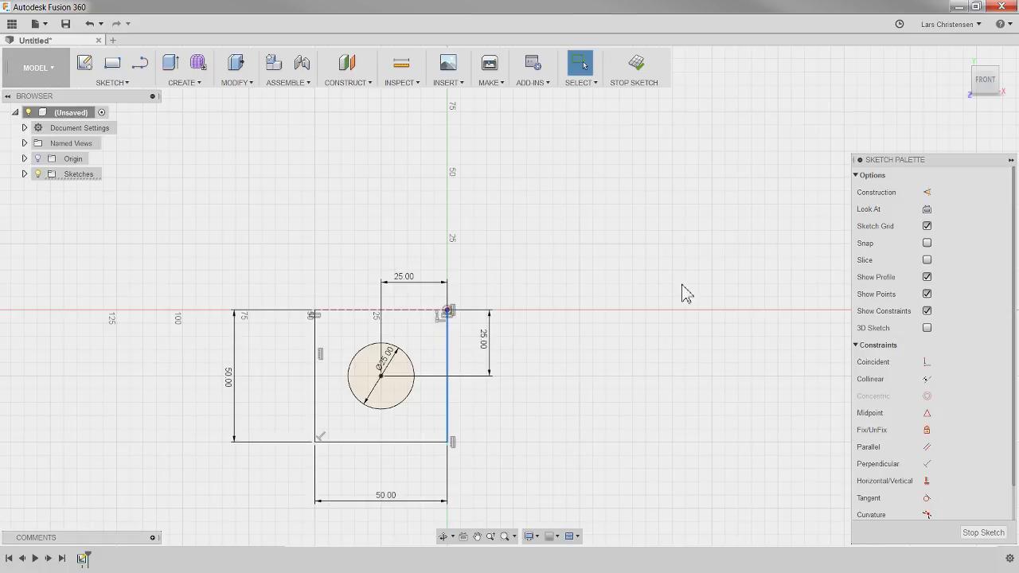
pyautogui.click(927, 192)
pyautogui.click(601, 466)
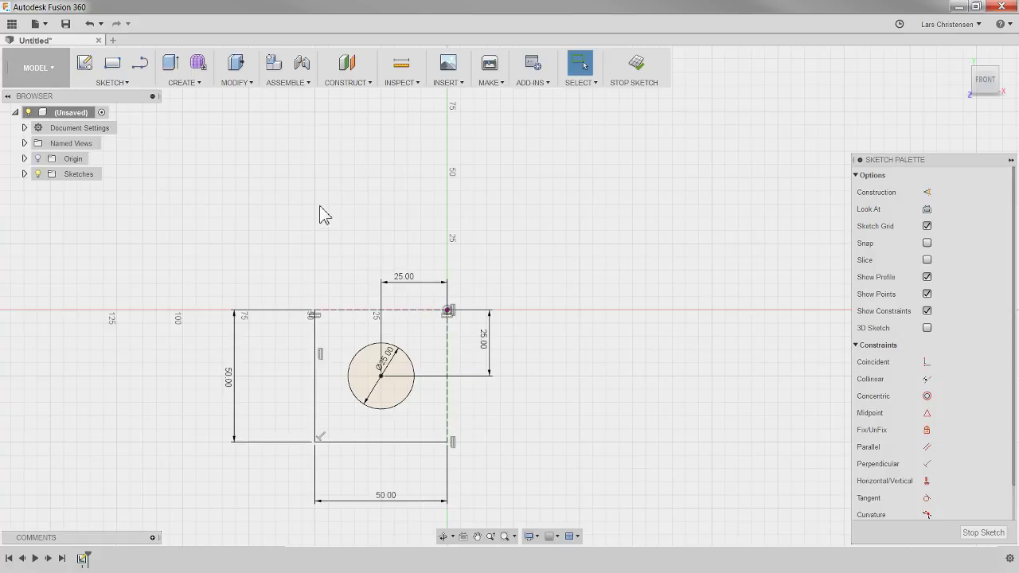
# - Mirror the two solid outline lines and the circle about the horizontal construction line
pyautogui.click(118, 86)
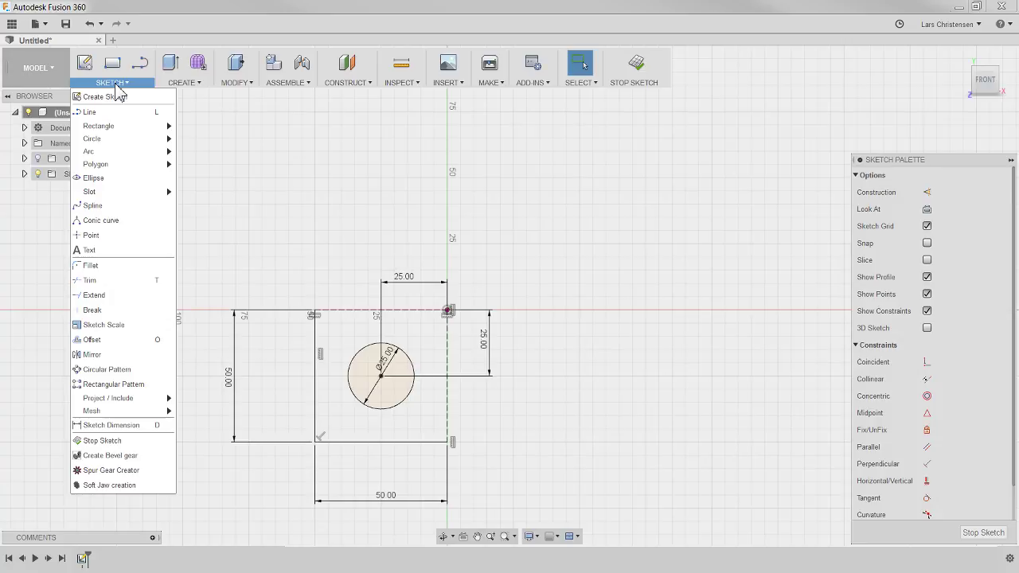
pyautogui.click(97, 354)
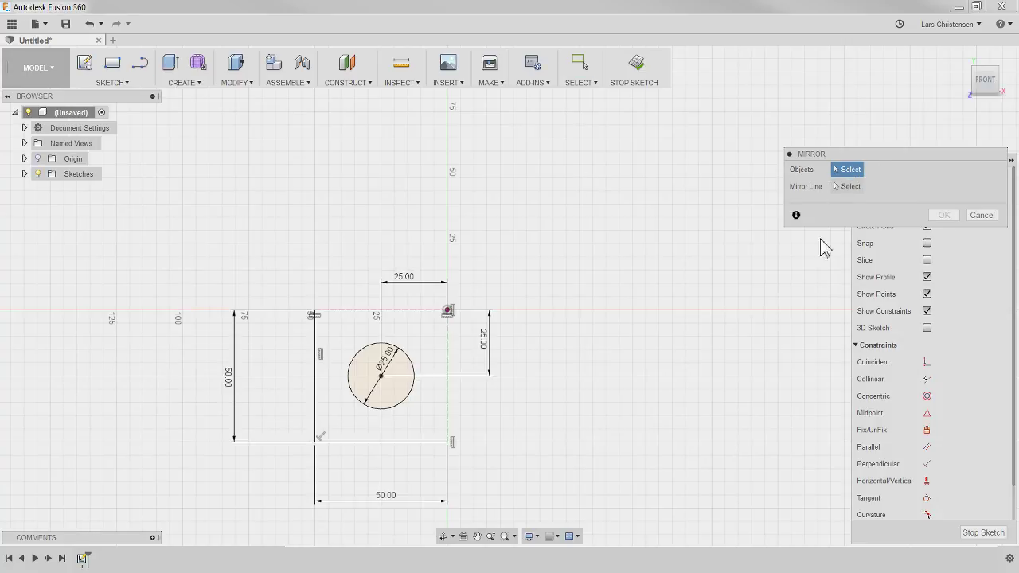
pyautogui.click(359, 443)
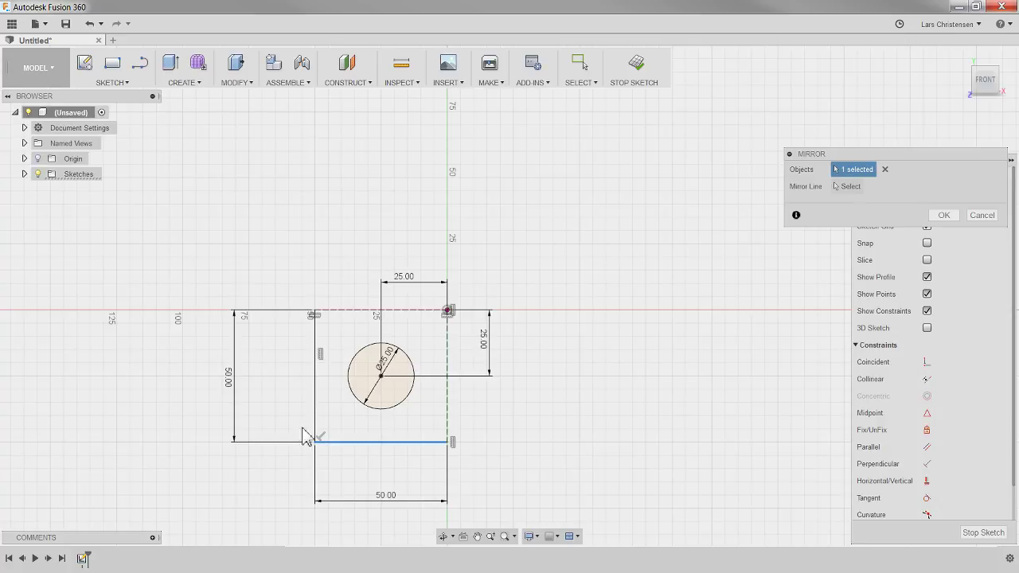
pyautogui.click(315, 404)
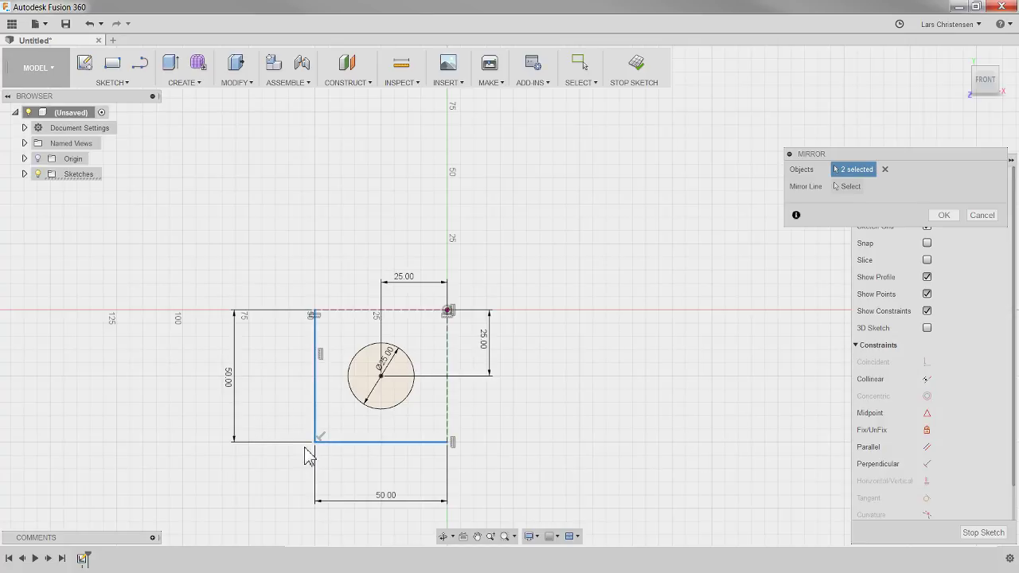
pyautogui.click(388, 406)
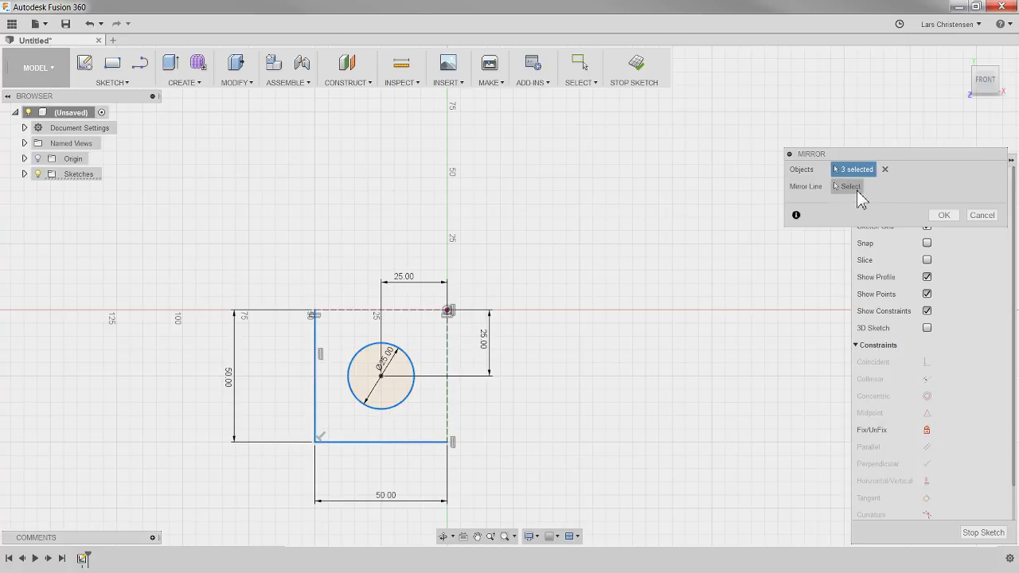
pyautogui.click(857, 191)
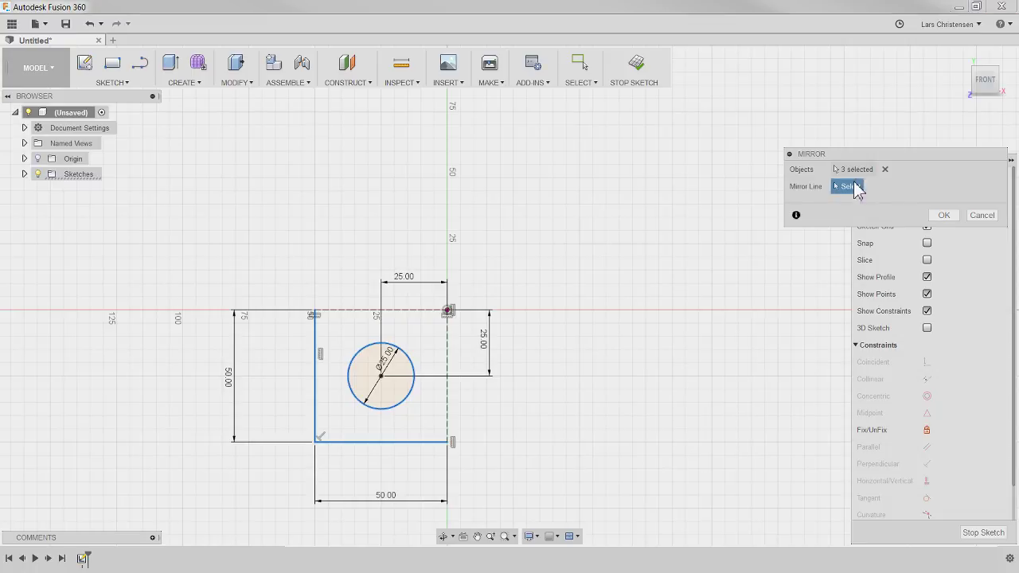
pyautogui.click(341, 311)
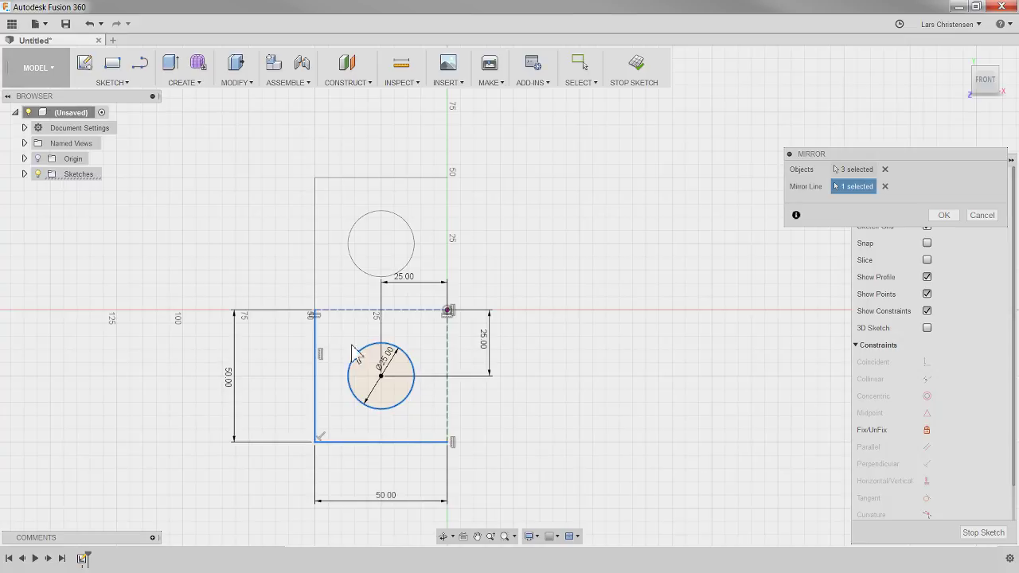
pyautogui.click(943, 216)
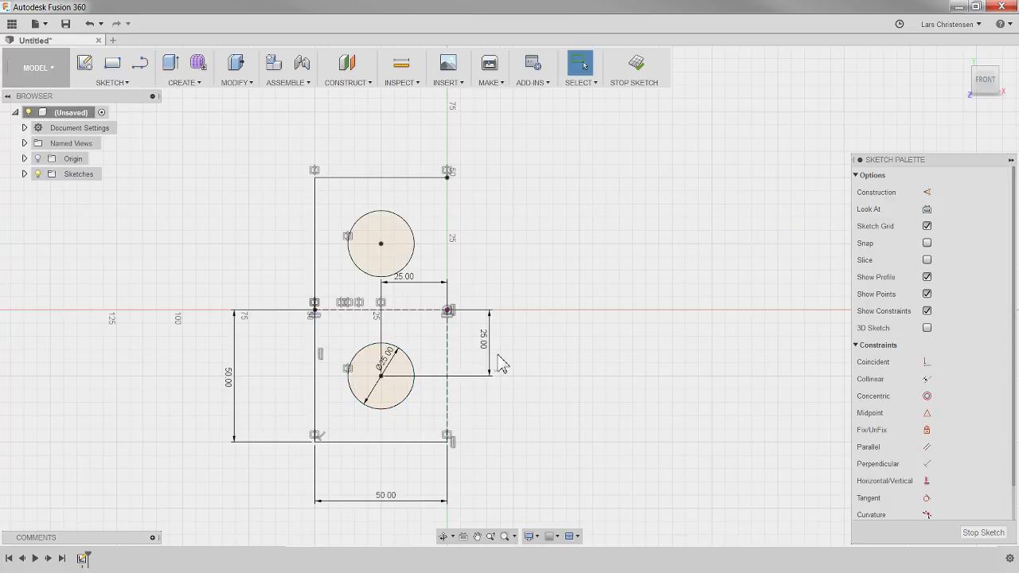
# - Set the vertical 50 mm dimension of the original outline line to 60 mm
pyautogui.scroll(1, 577, 414)
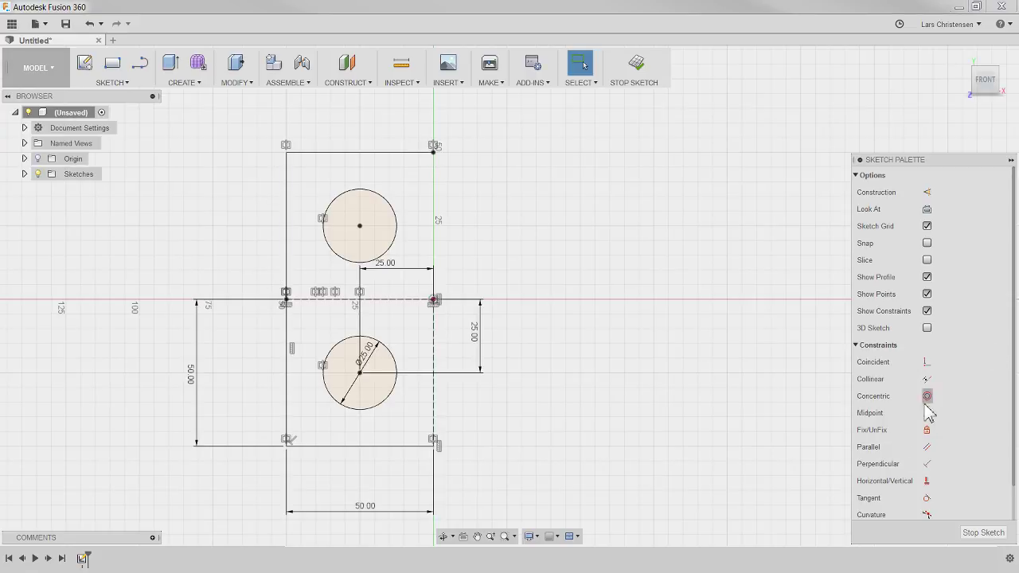
pyautogui.scroll(-2, 928, 432)
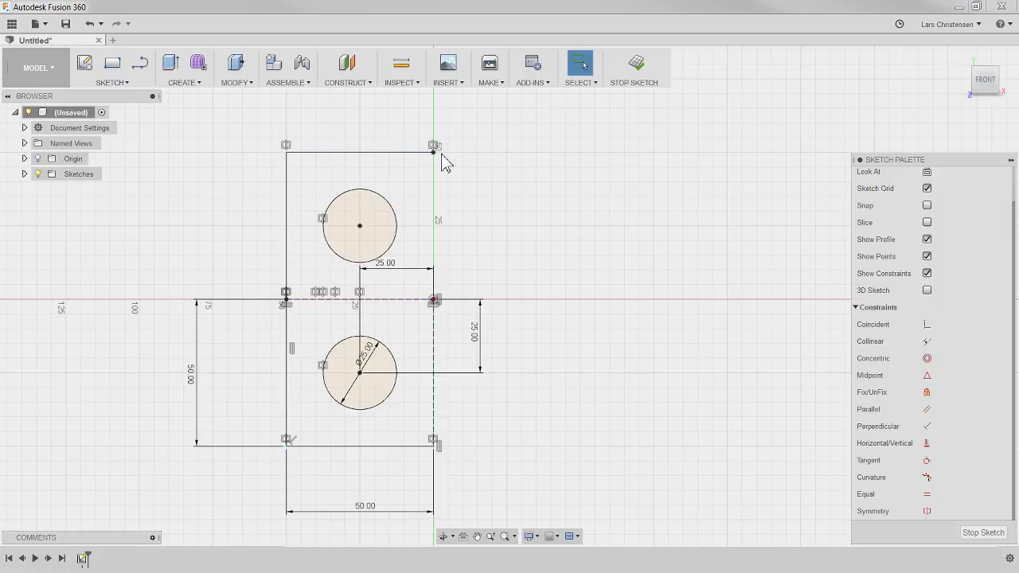
pyautogui.doubleClick(192, 374)
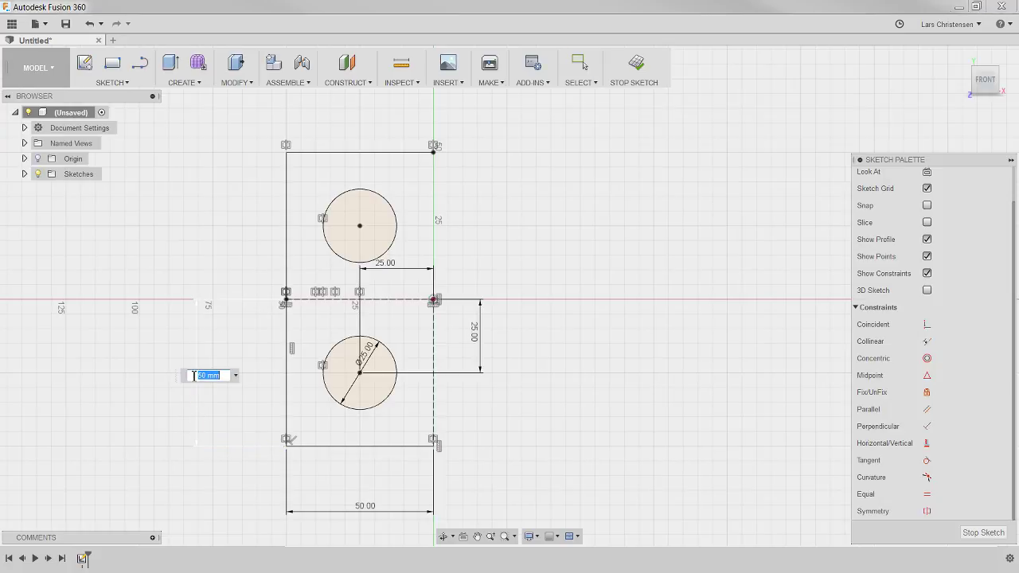
pyautogui.write('60')
pyautogui.press('Return')
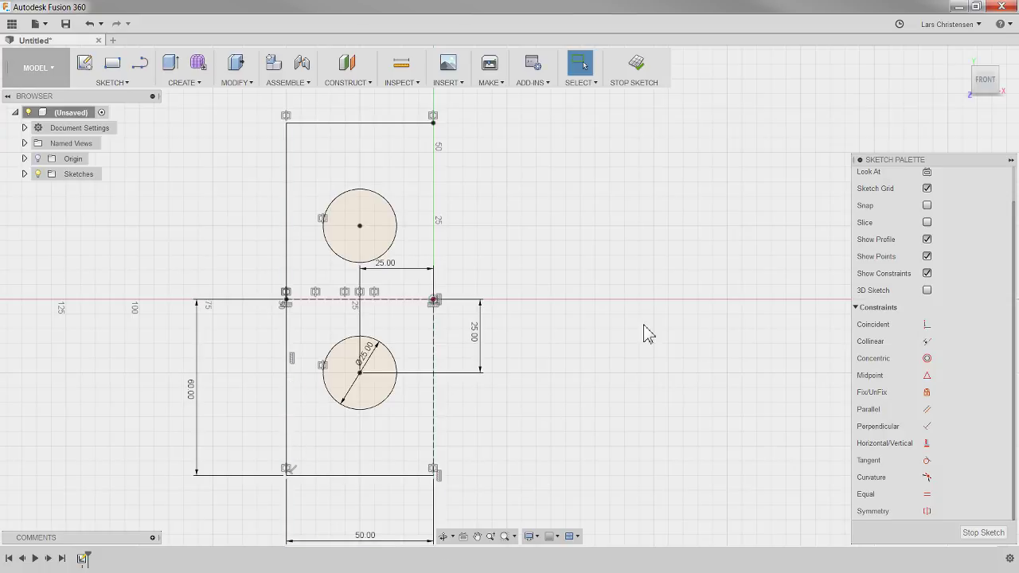
# - Mirror the whole half profile with both circles about the vertical construction line
pyautogui.scroll(-1, 546, 314)
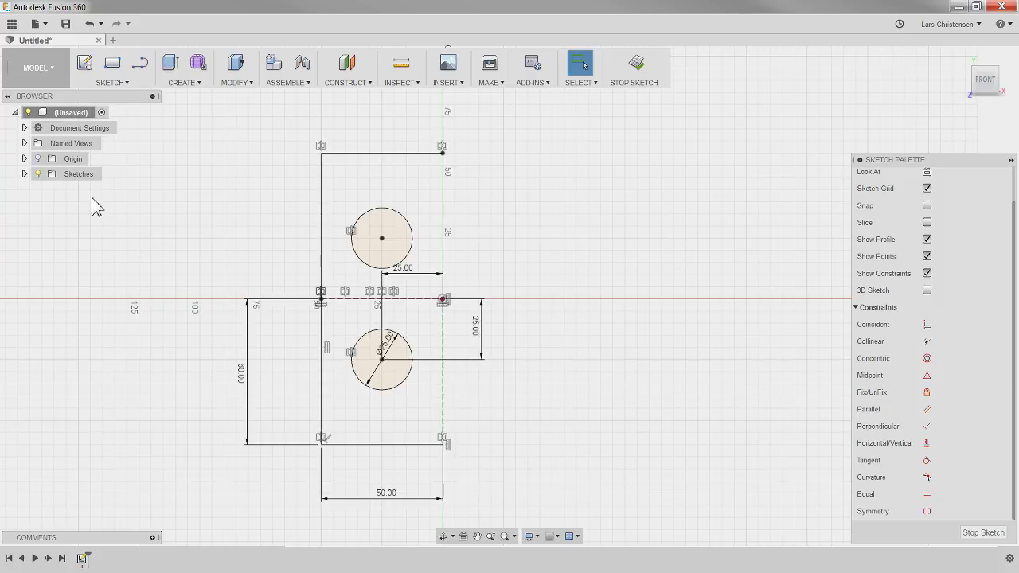
pyautogui.click(110, 83)
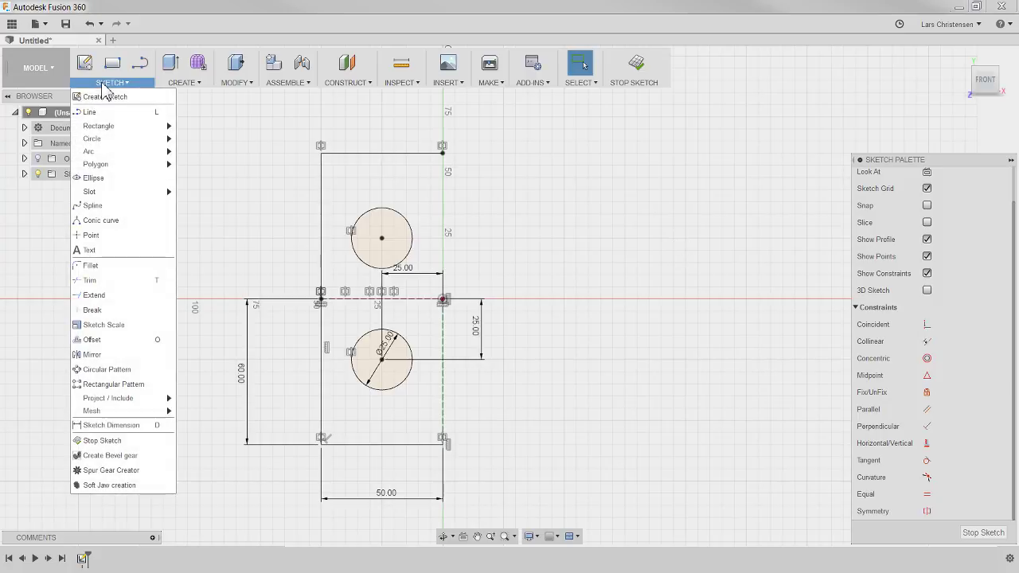
pyautogui.click(93, 354)
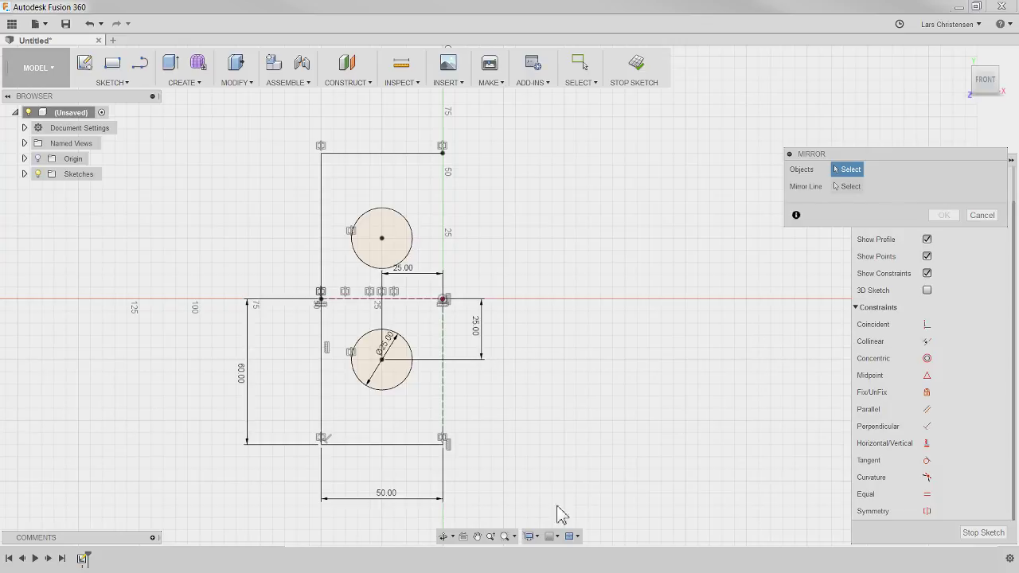
pyautogui.moveTo(414, 468); pyautogui.dragTo(228, 118)
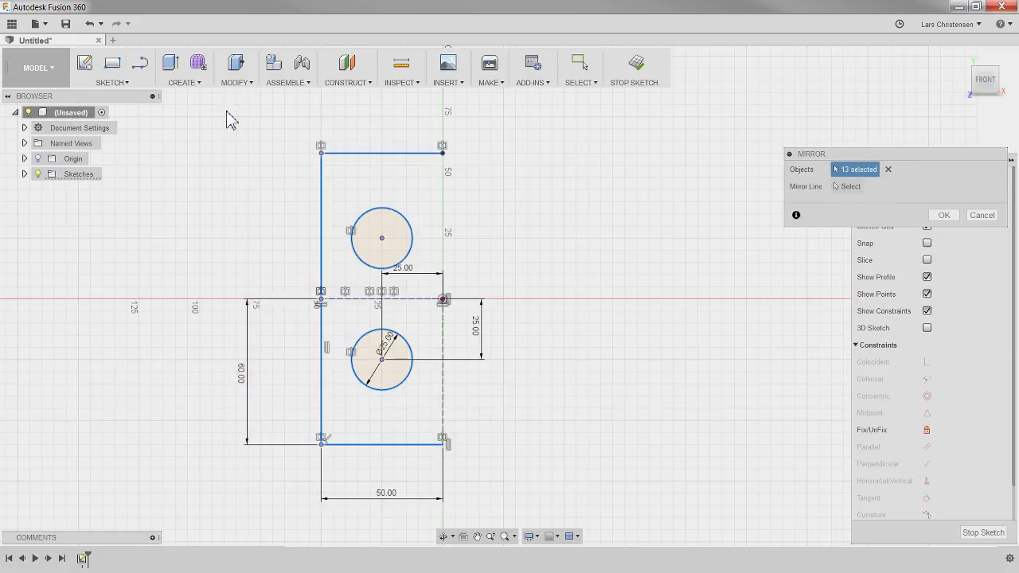
pyautogui.click(846, 187)
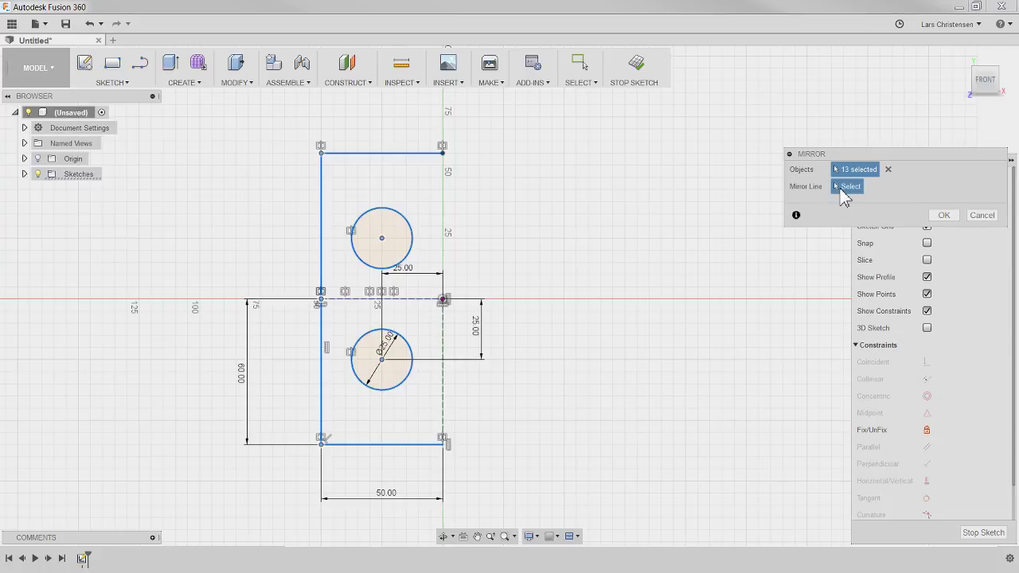
pyautogui.click(443, 393)
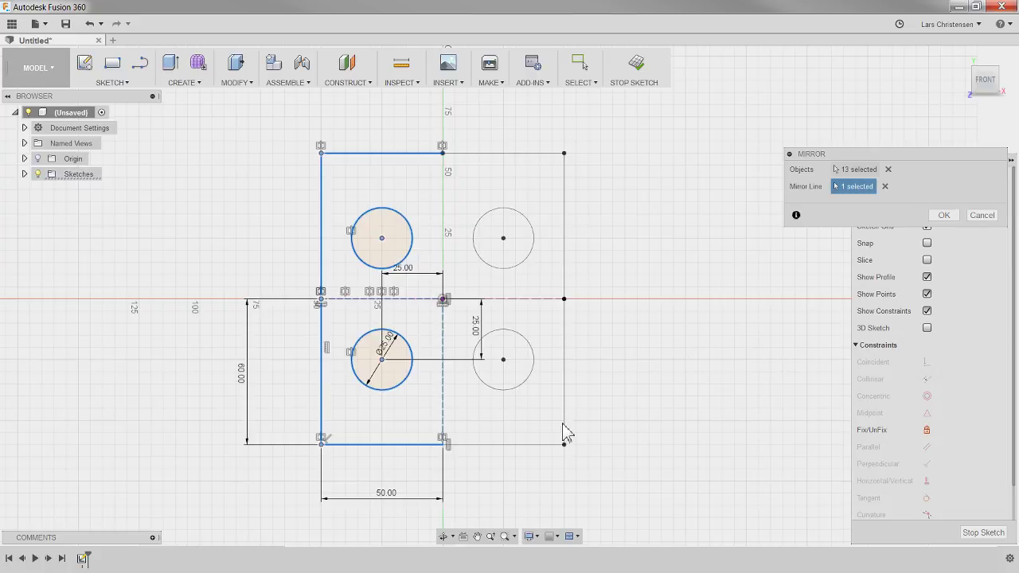
pyautogui.click(944, 216)
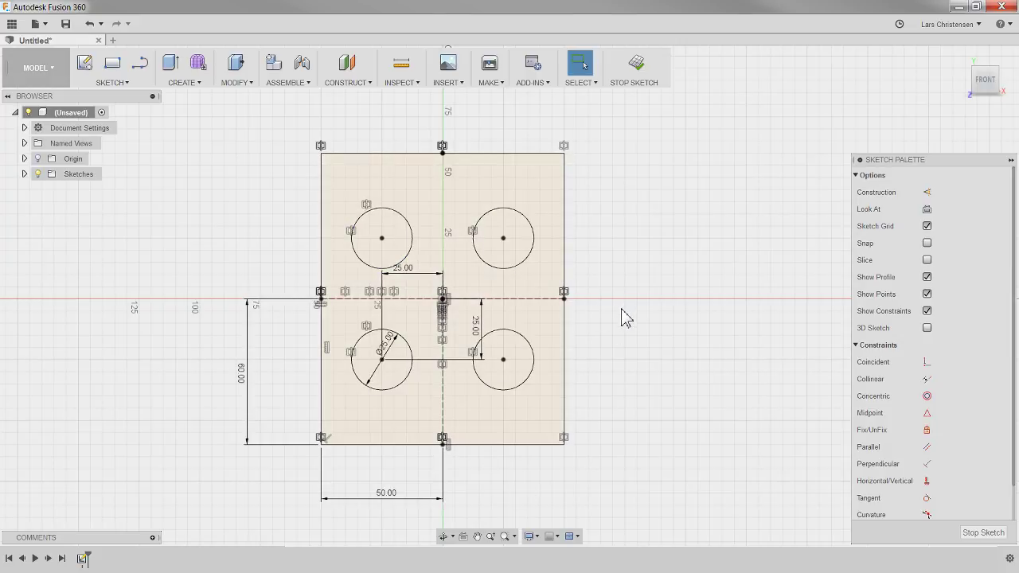
# - Set the outline's 60 mm vertical dimension to 50 mm
pyautogui.doubleClick(245, 385)
pyautogui.write('50')
pyautogui.press('Return')
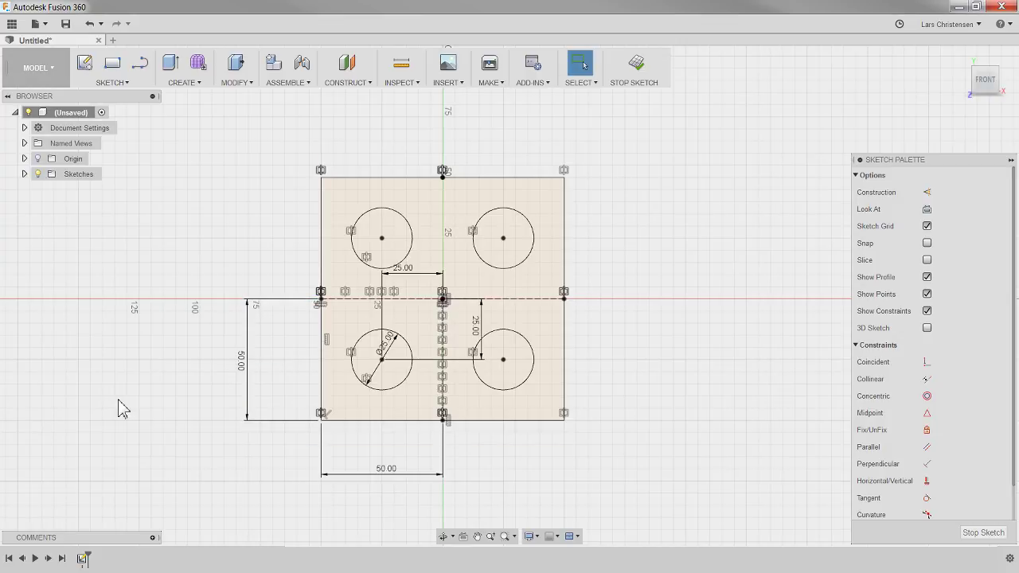
# - Set the outline's 50 mm horizontal dimension to 60 mm
pyautogui.doubleClick(384, 472)
pyautogui.write('6')
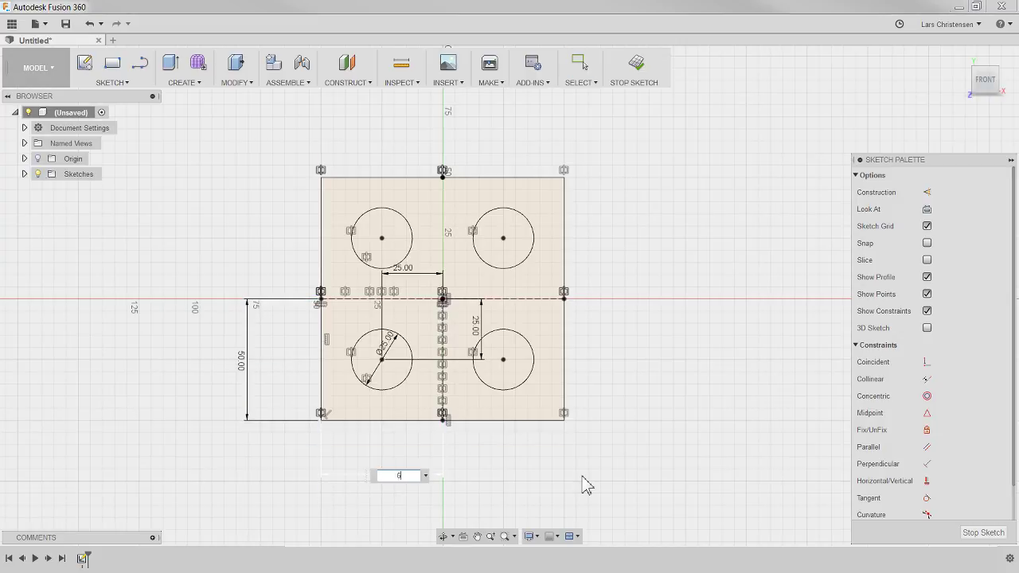
pyautogui.write('0')
pyautogui.press('Return')
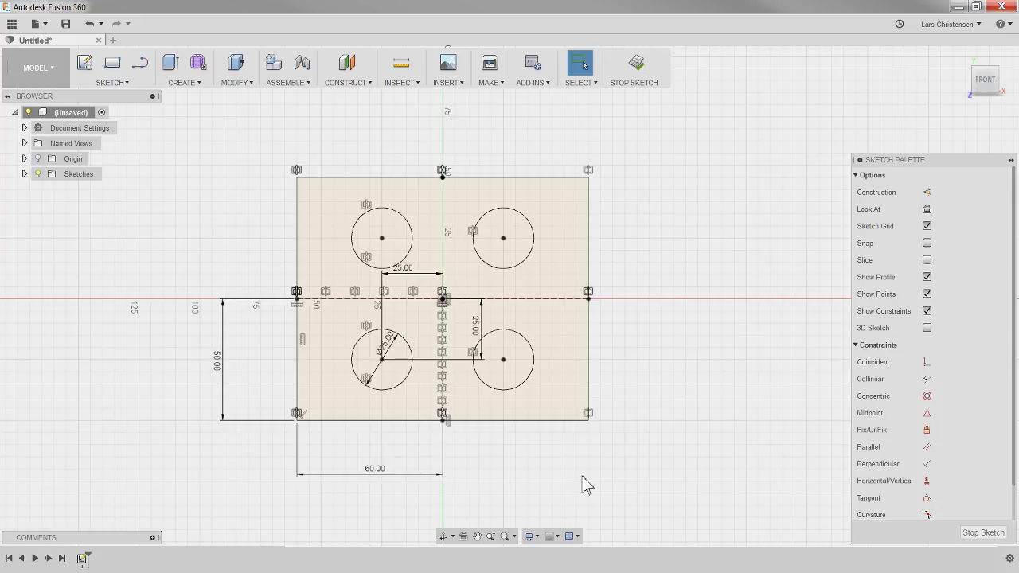
# - Set the outline's 60 mm horizontal dimension to 50 mm
pyautogui.doubleClick(375, 470)
pyautogui.write('50')
pyautogui.press('Return')
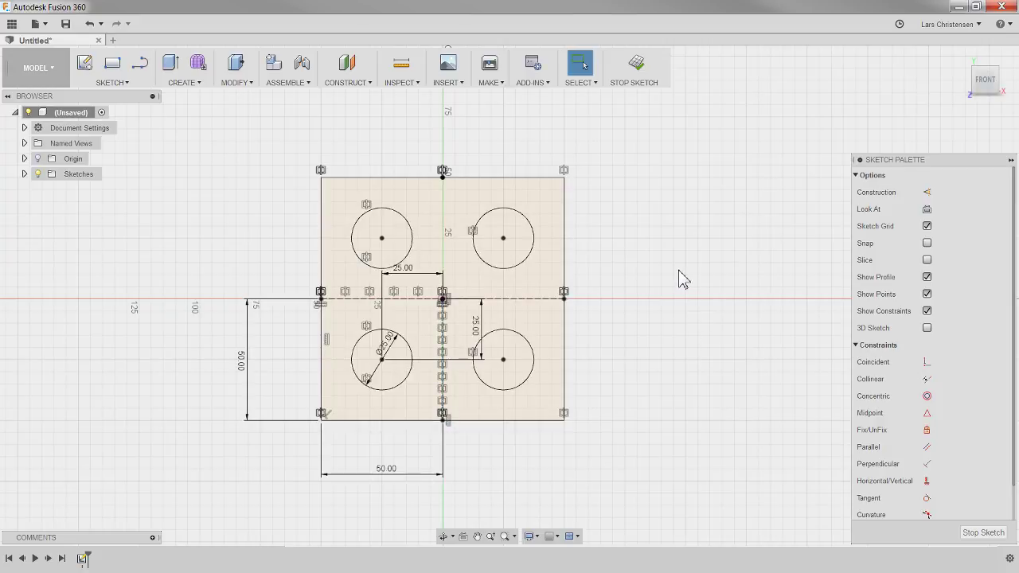
# - Extrude the plate profile around the four holes 20 mm as a new body
pyautogui.press('q')
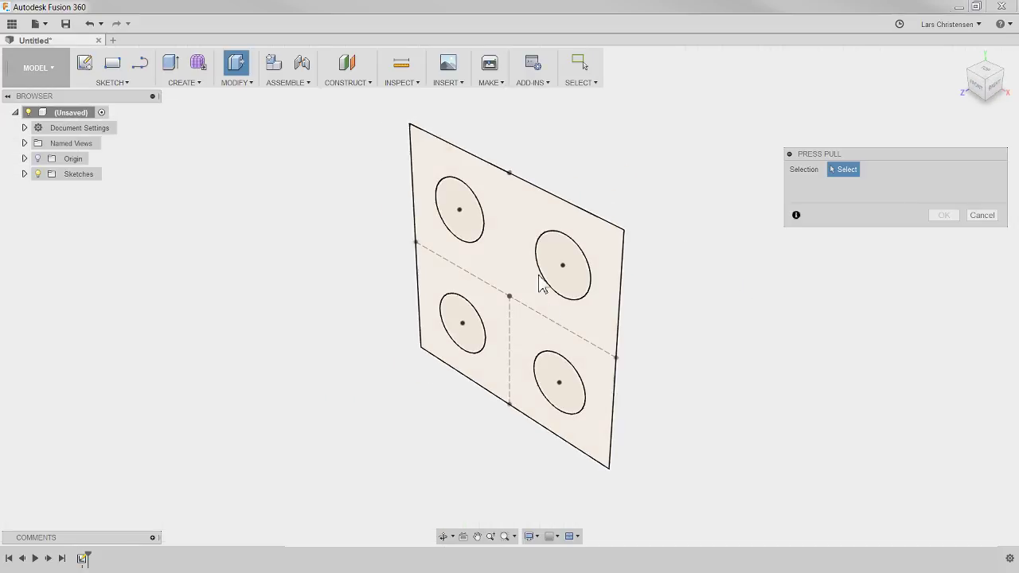
pyautogui.click(518, 283)
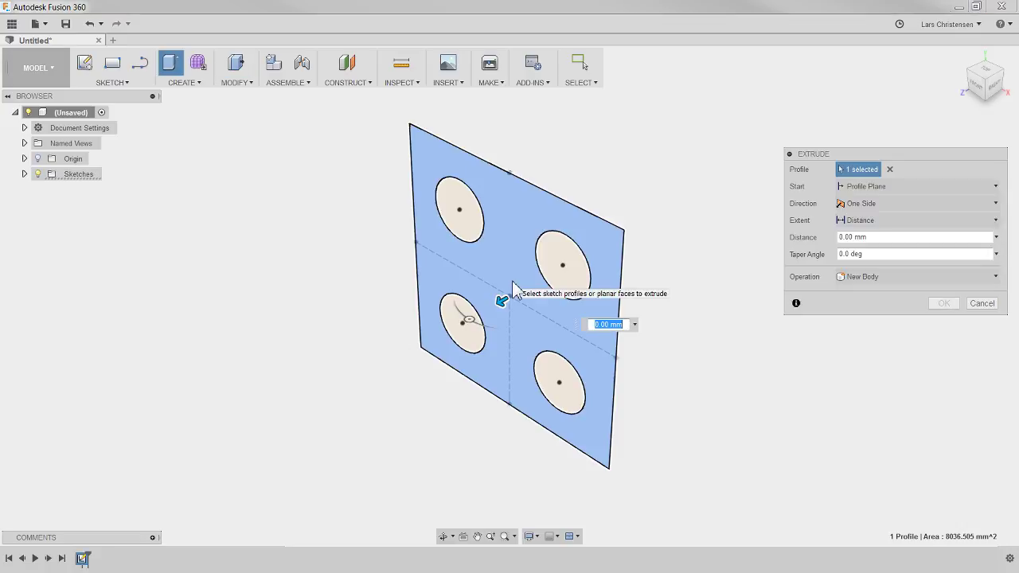
pyautogui.moveTo(505, 297); pyautogui.dragTo(459, 321)
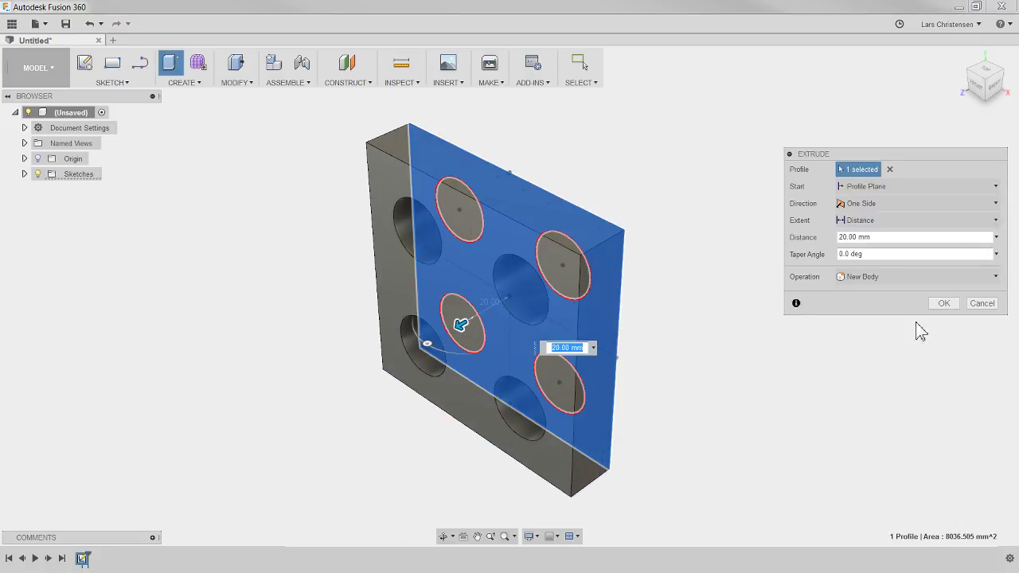
pyautogui.click(943, 304)
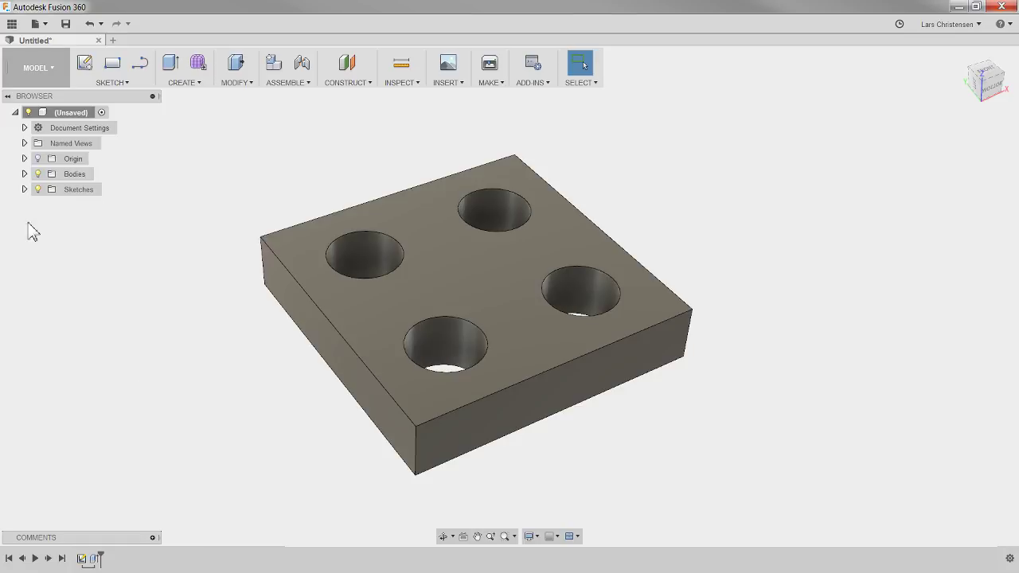
# - Make the origin planes and axes visible in the model
pyautogui.click(38, 158)
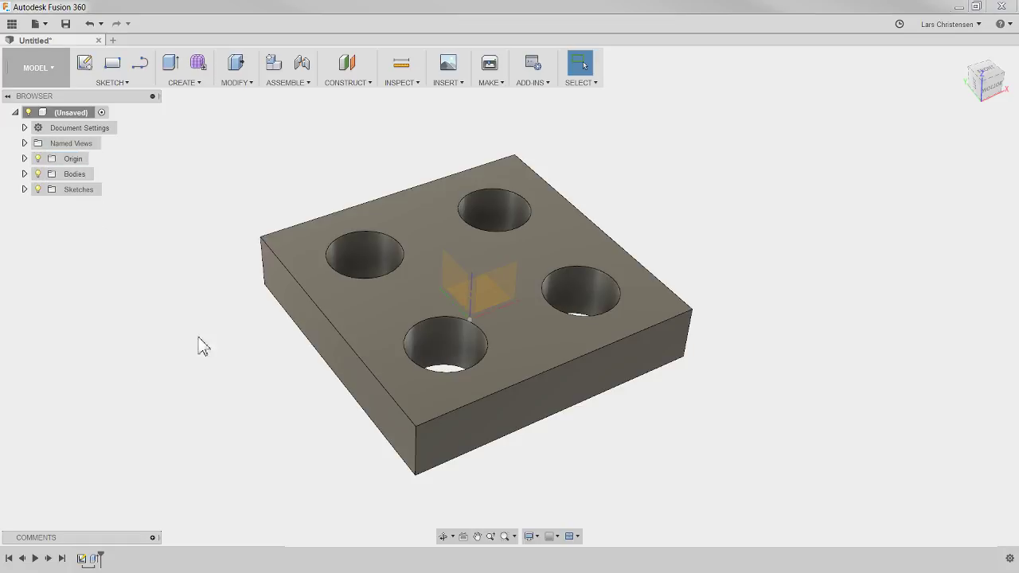
pyautogui.moveTo(494, 277)
pyautogui.keyDown('shift'); pyautogui.mouseDown(button='middle')
pyautogui.moveTo(539, 306)
pyautogui.moveTo(462, 365)
pyautogui.moveTo(450, 307)
pyautogui.moveTo(220, 423)
pyautogui.moveTo(231, 422)
pyautogui.moveTo(146, 353)
pyautogui.mouseUp(button='middle'); pyautogui.keyUp('shift')
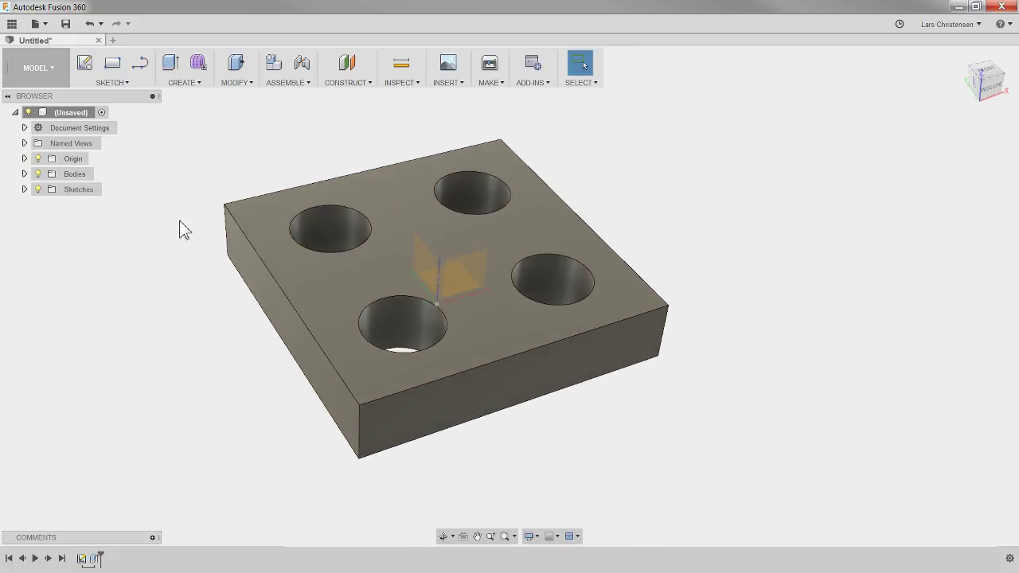
# - Fillet the two vertical corner edges at the near end of the plate with a 5 mm radius
pyautogui.press('f')
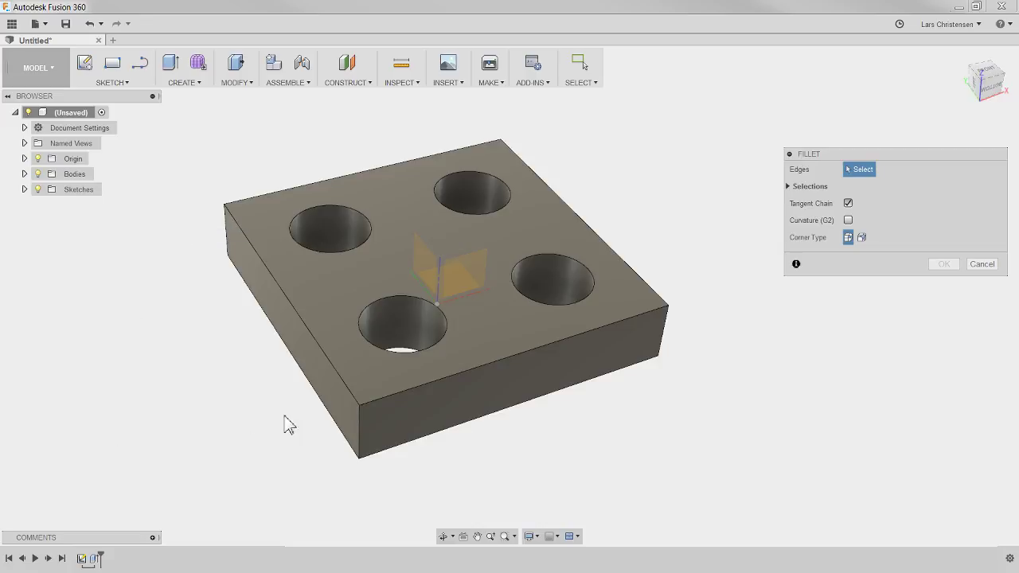
pyautogui.click(359, 442)
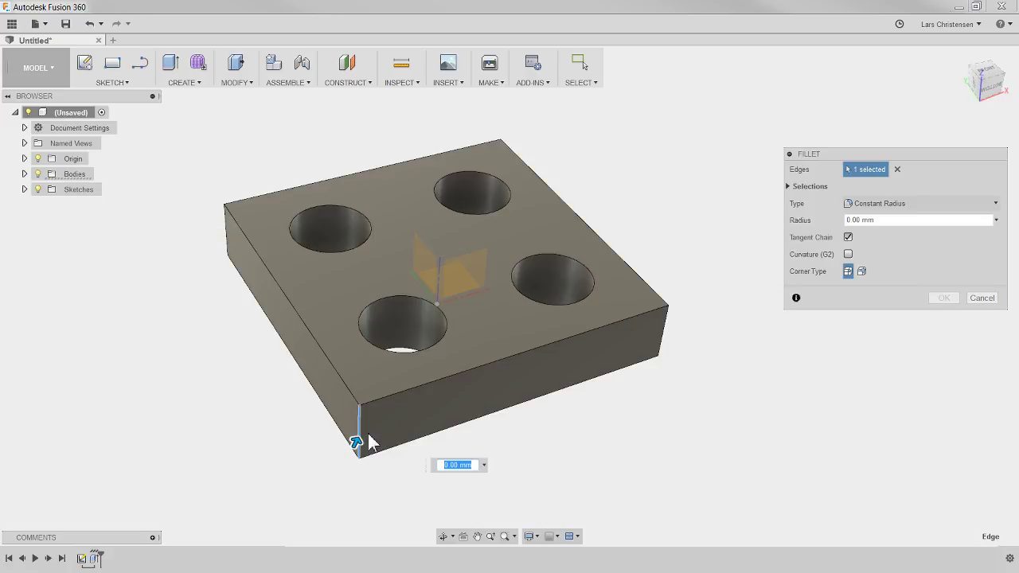
pyautogui.click(665, 335)
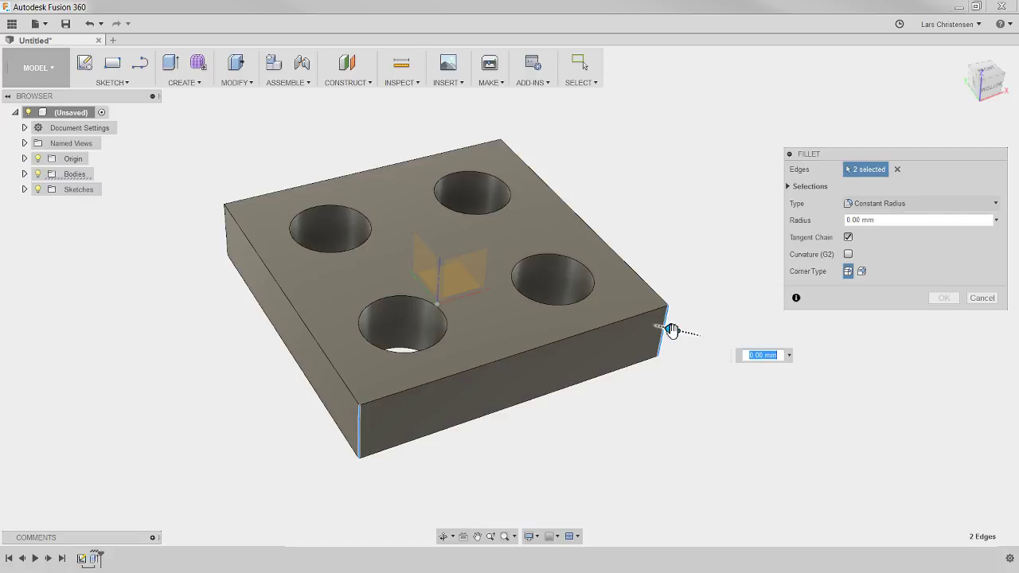
pyautogui.moveTo(671, 332); pyautogui.dragTo(664, 329)
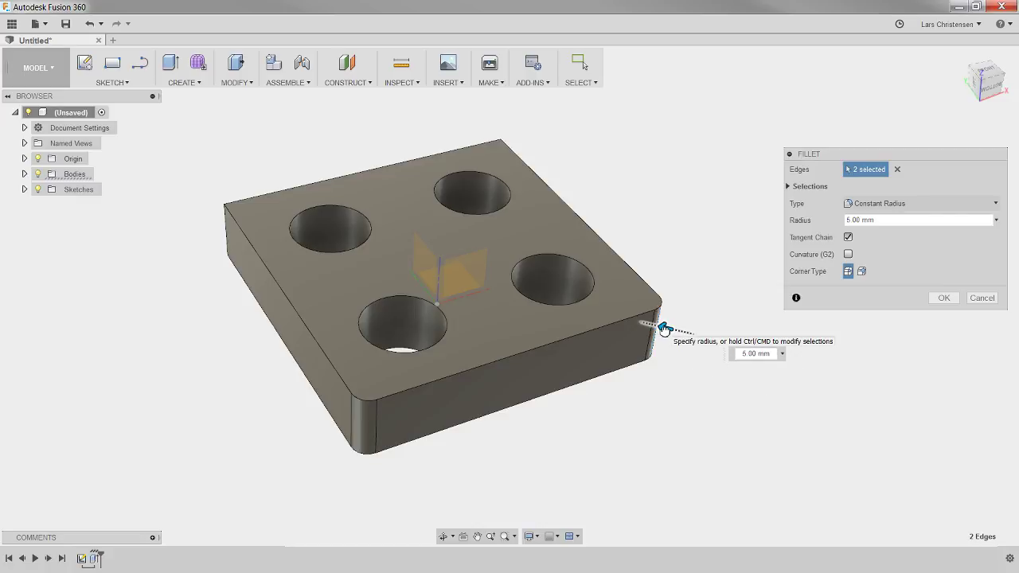
pyautogui.click(942, 298)
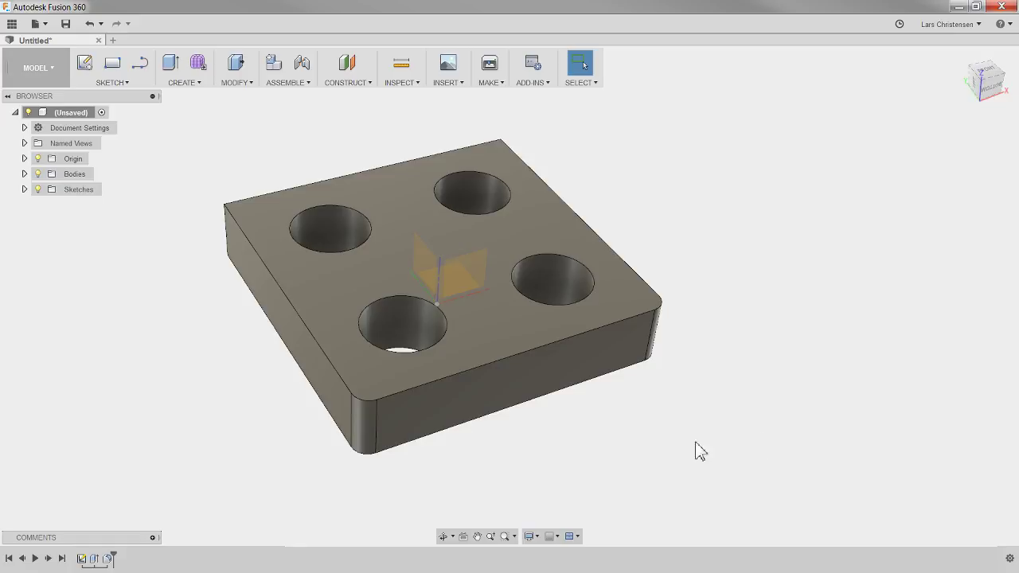
pyautogui.click(188, 83)
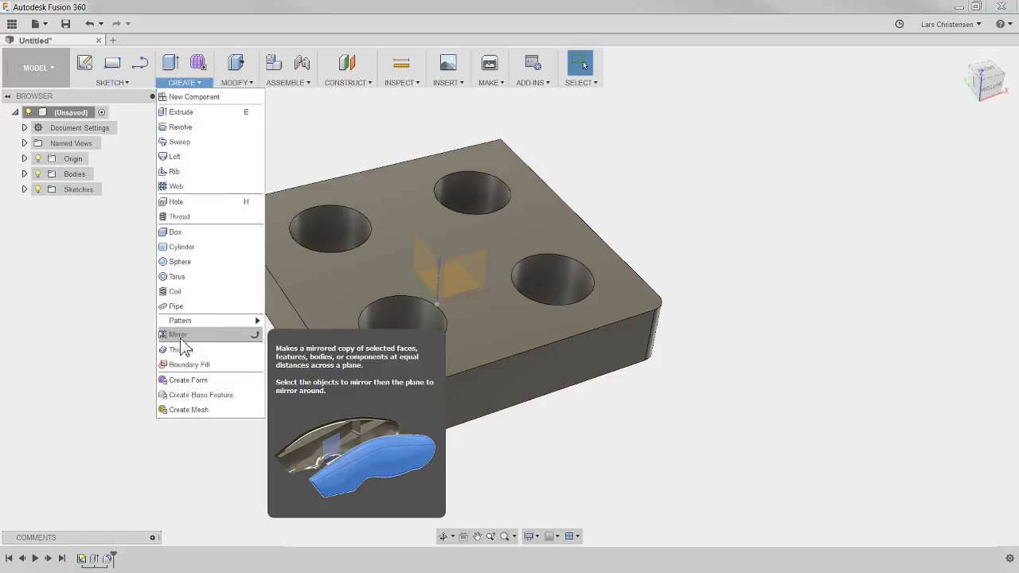
pyautogui.click(115, 84)
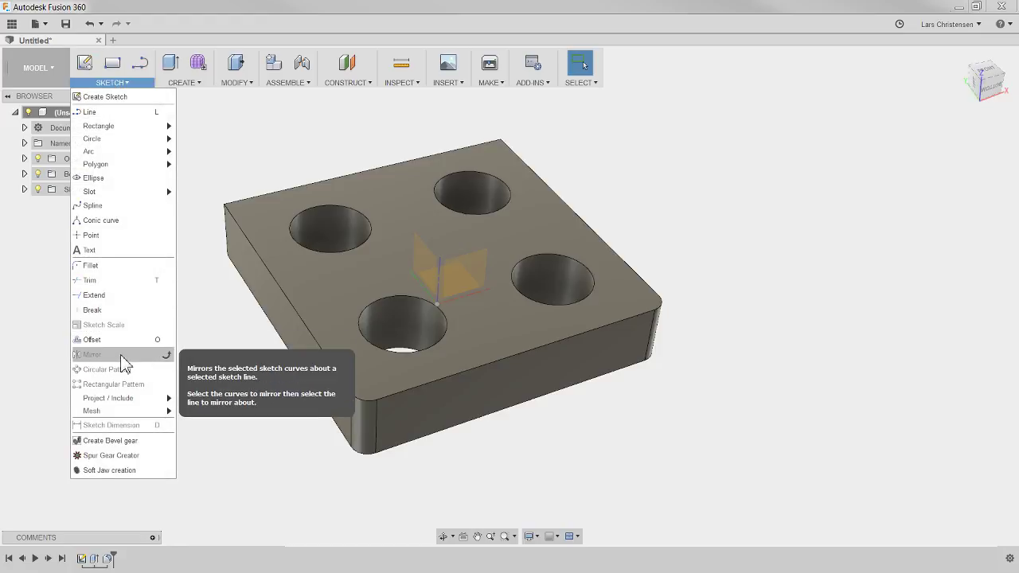
pyautogui.click(199, 86)
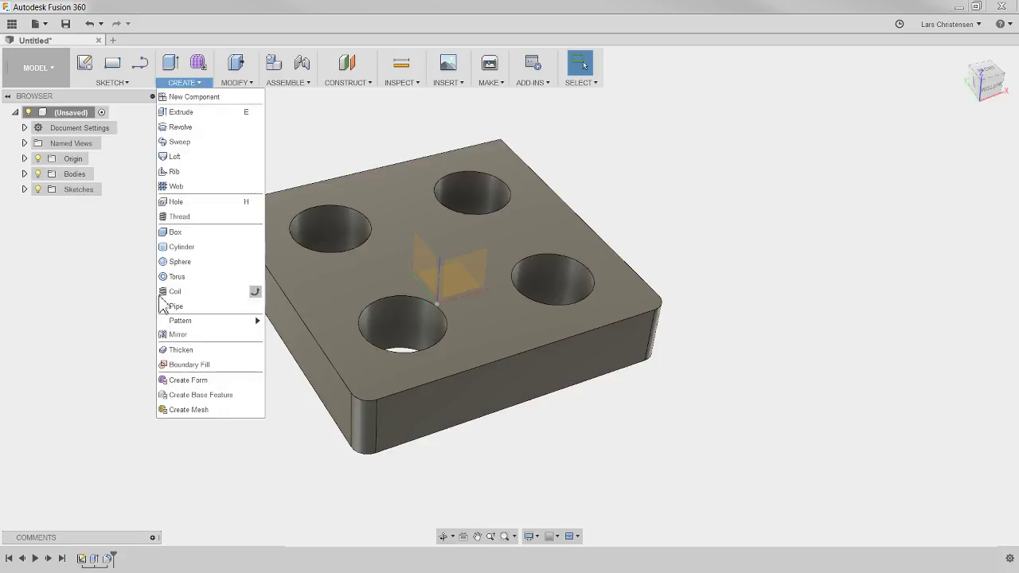
pyautogui.click(181, 336)
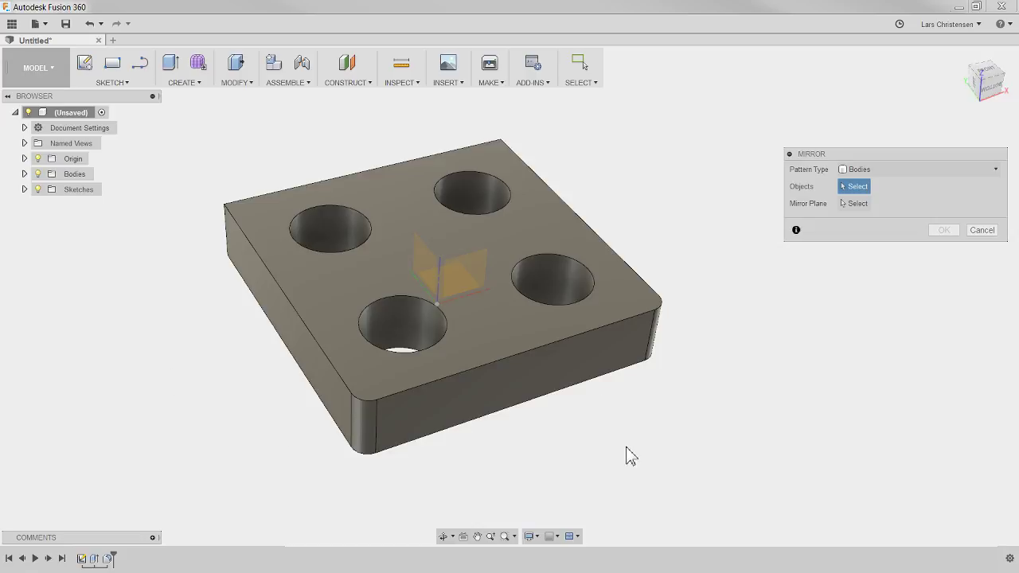
pyautogui.click(981, 230)
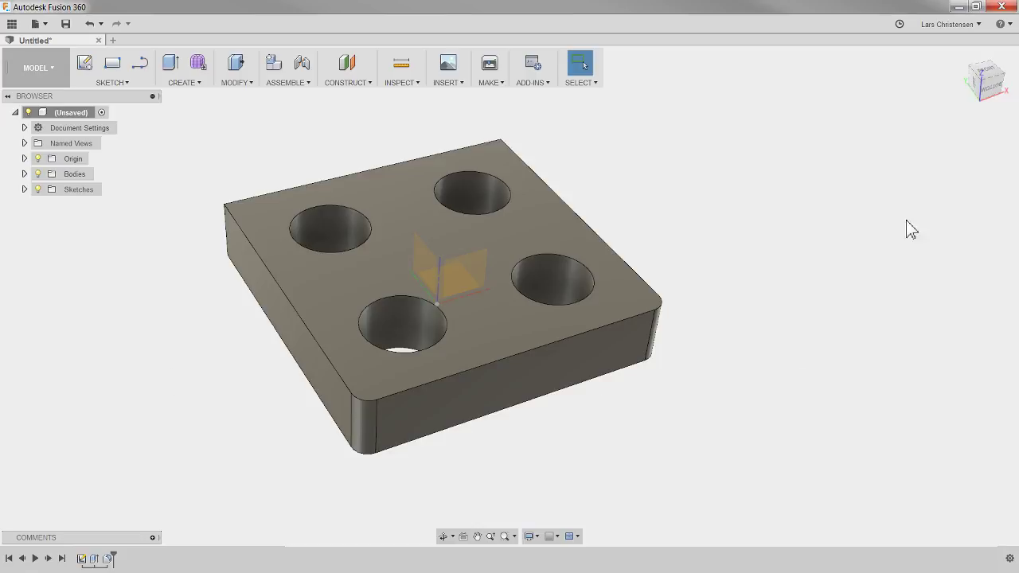
# - Start a solid mirror of the Features type with the corner fillet as its object, and clear that selection
pyautogui.click(183, 84)
pyautogui.click(177, 335)
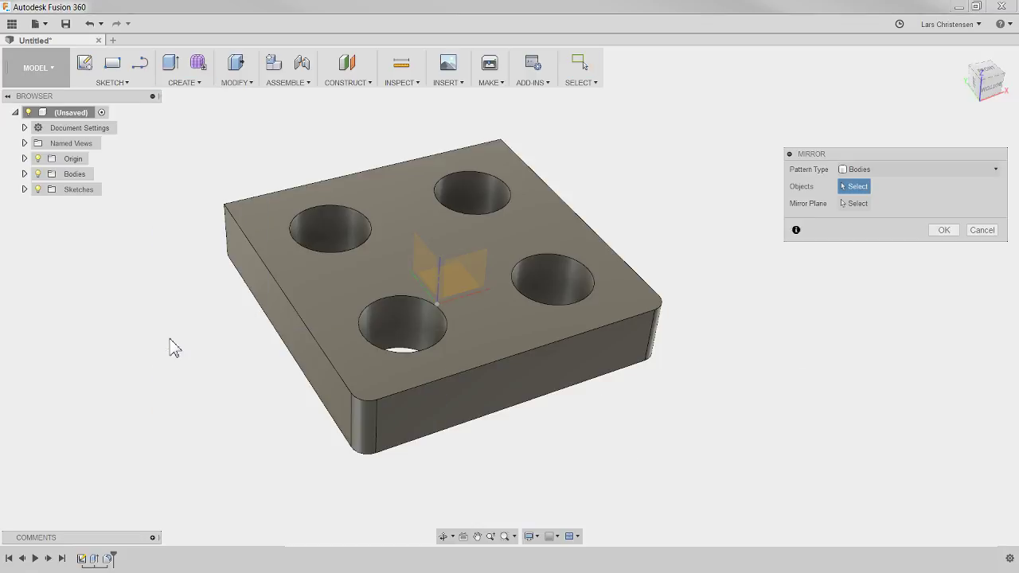
pyautogui.click(896, 169)
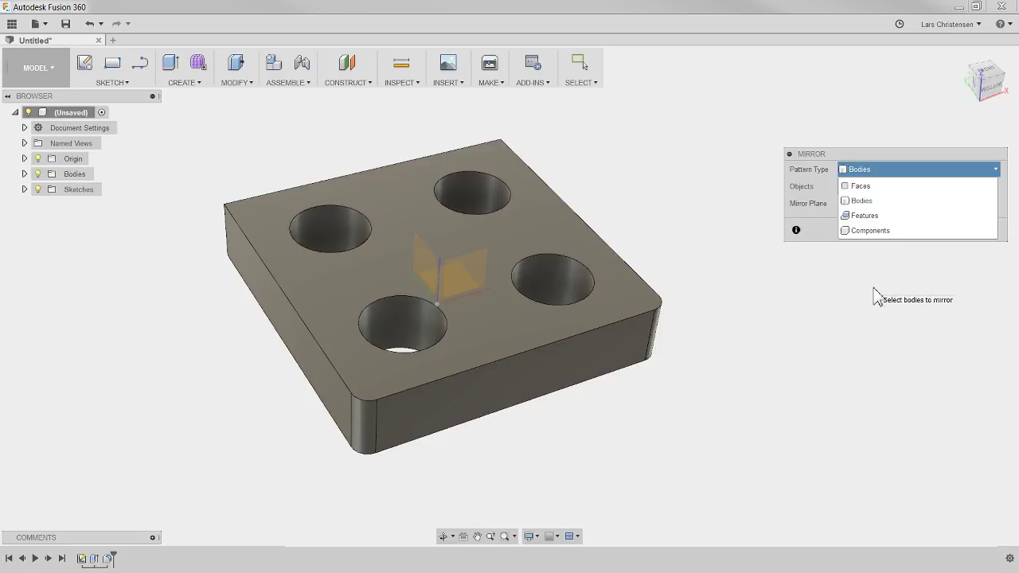
pyautogui.click(859, 215)
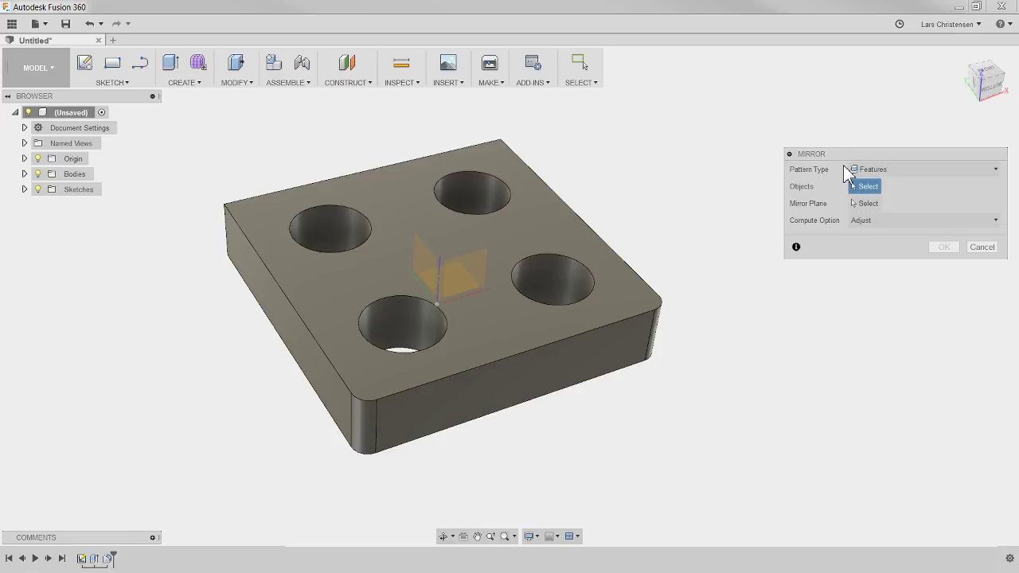
pyautogui.click(108, 559)
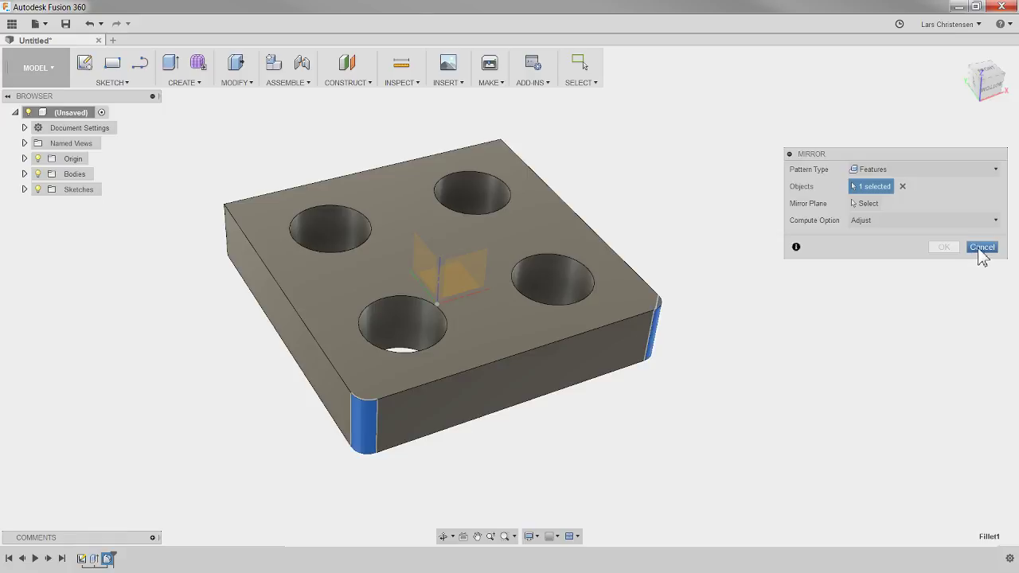
pyautogui.click(902, 187)
# - Mirror the two rounded corner faces, using the Faces type, about the origin plane midway between the filleted and the sharp end of the plate
pyautogui.click(897, 169)
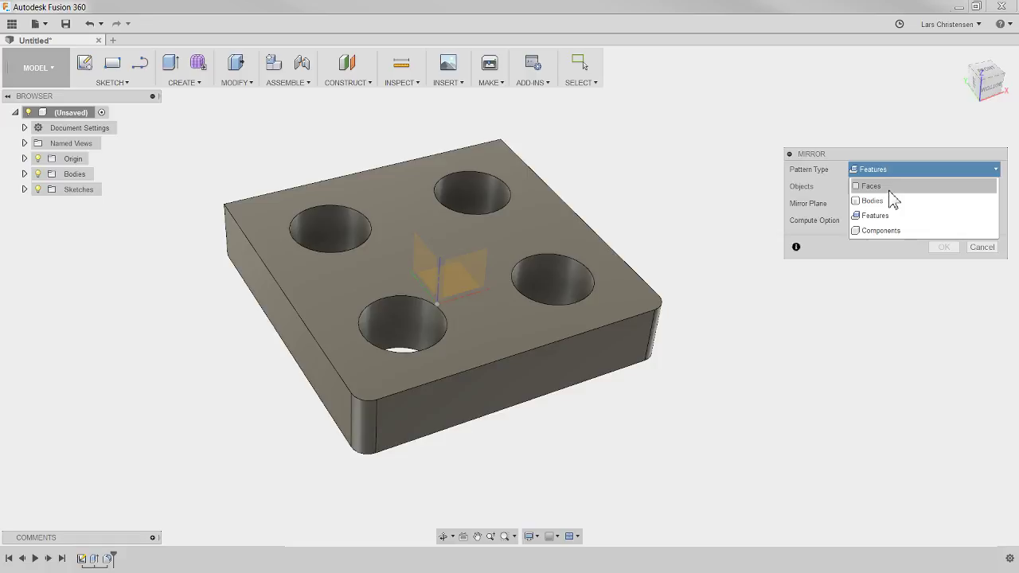
pyautogui.click(889, 190)
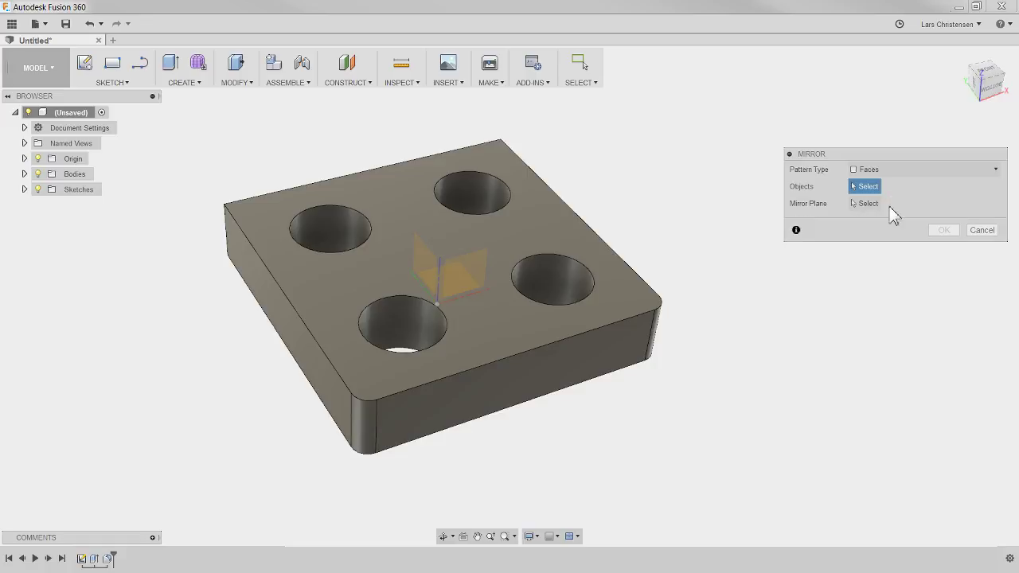
pyautogui.click(651, 338)
pyautogui.click(363, 429)
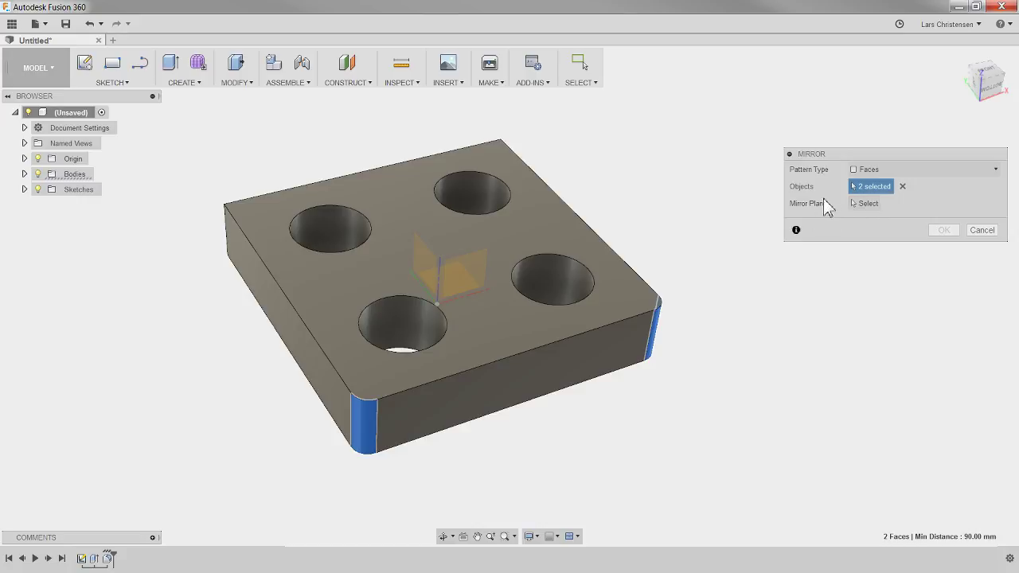
pyautogui.click(858, 203)
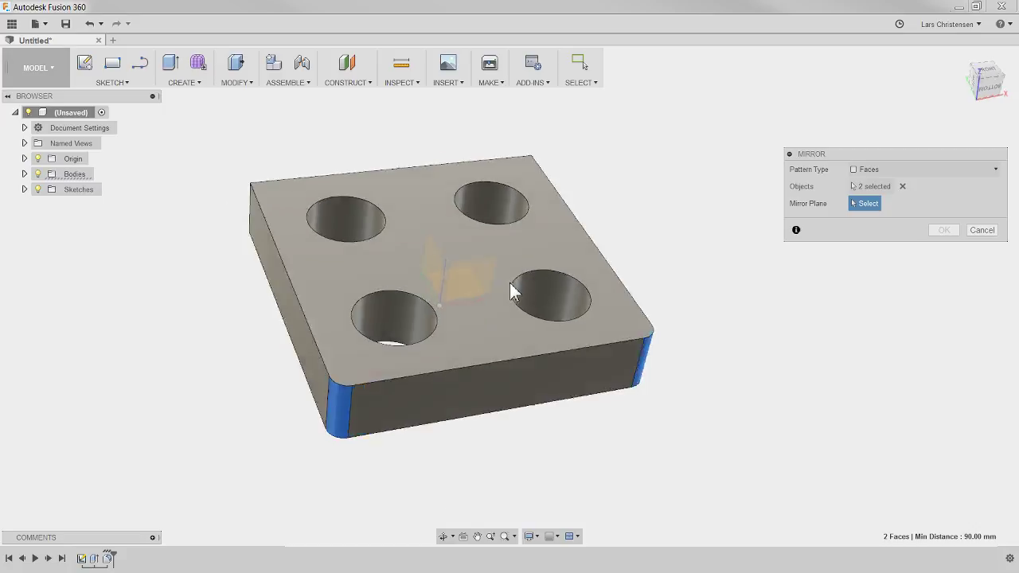
pyautogui.keyDown('shift'); pyautogui.moveTo(517, 314); pyautogui.dragTo(422, 296, button='middle'); pyautogui.keyUp('shift')
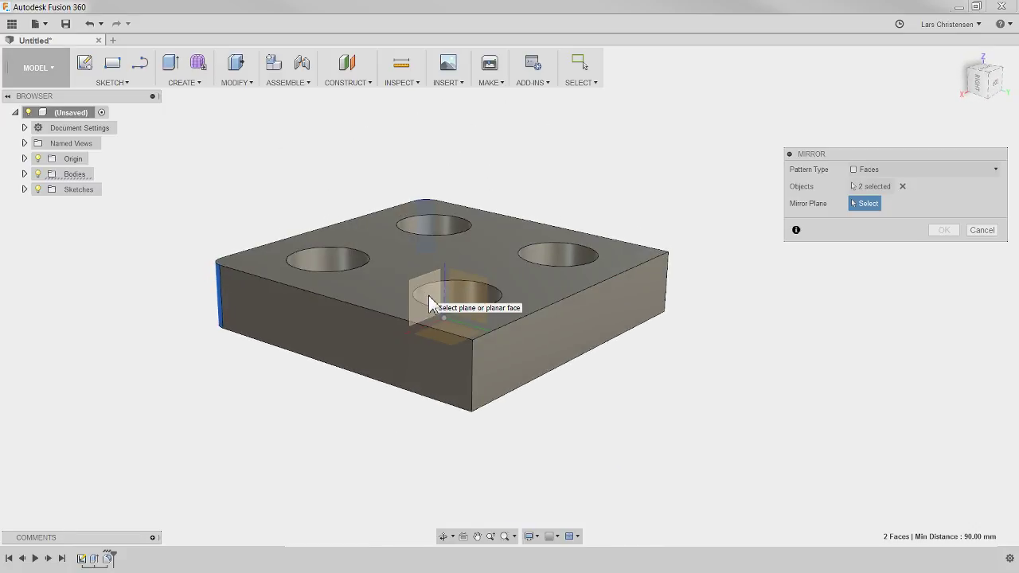
pyautogui.click(425, 291)
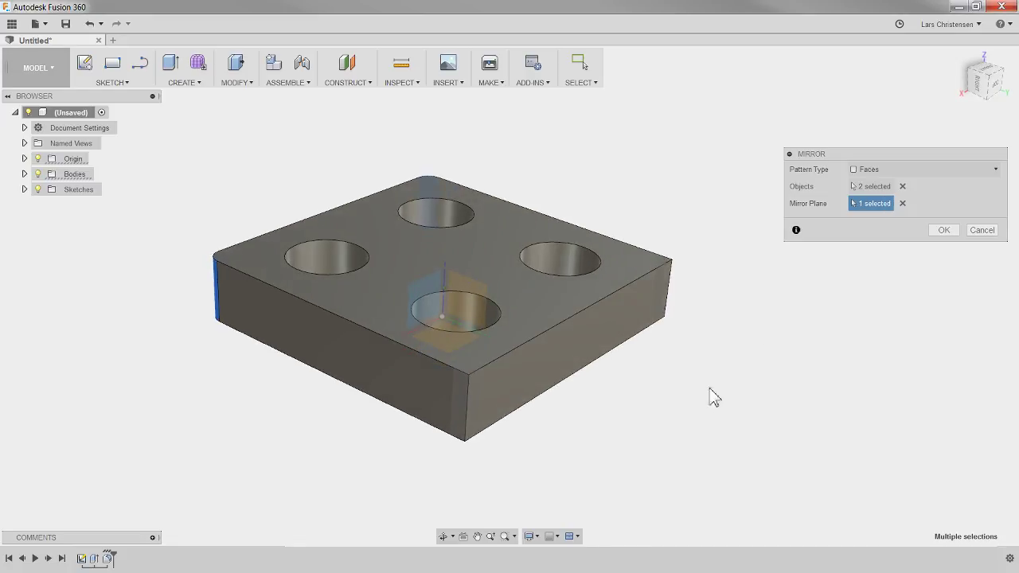
pyautogui.click(942, 231)
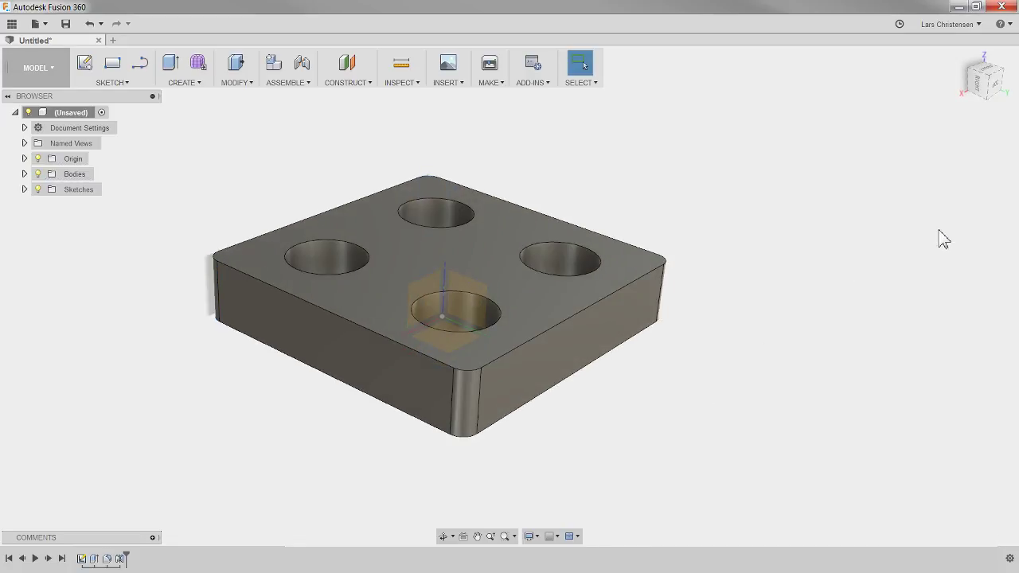
# - Edit the original corner fillet feature and set its radius to 22.5 mm
pyautogui.keyDown('shift'); pyautogui.moveTo(501, 437); pyautogui.dragTo(293, 400, button='middle'); pyautogui.keyUp('shift')
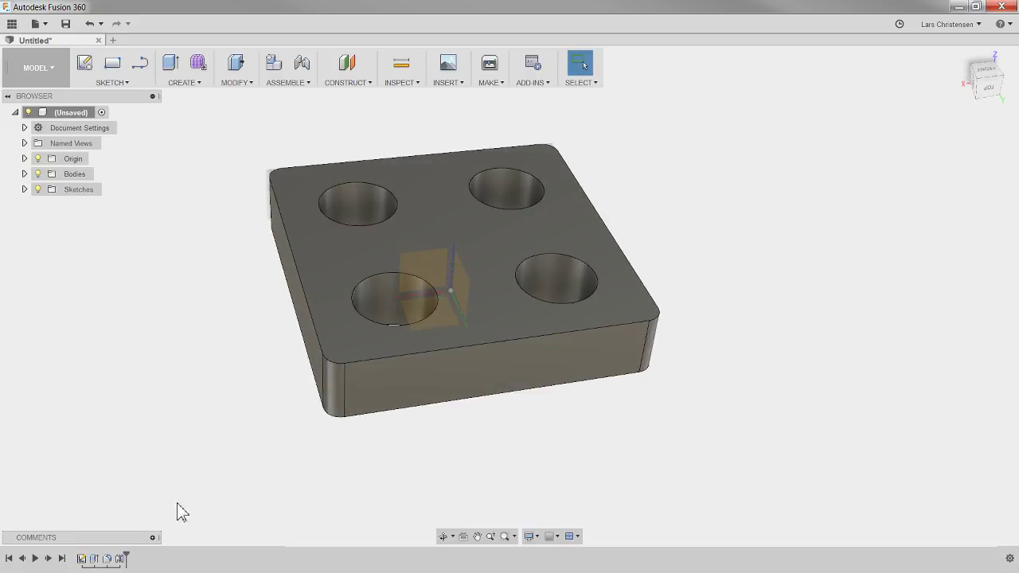
pyautogui.press('F5')
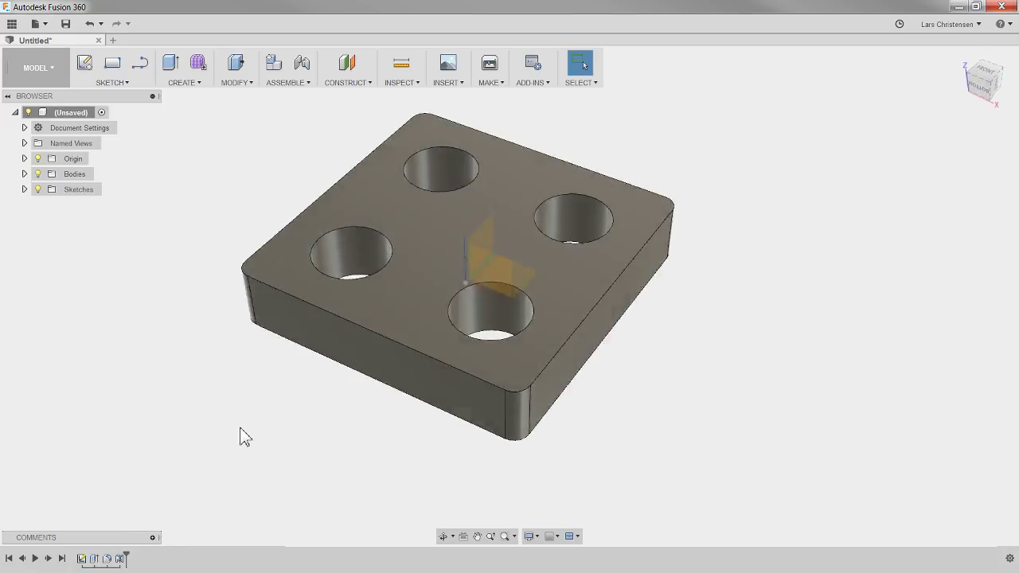
pyautogui.press('F5')
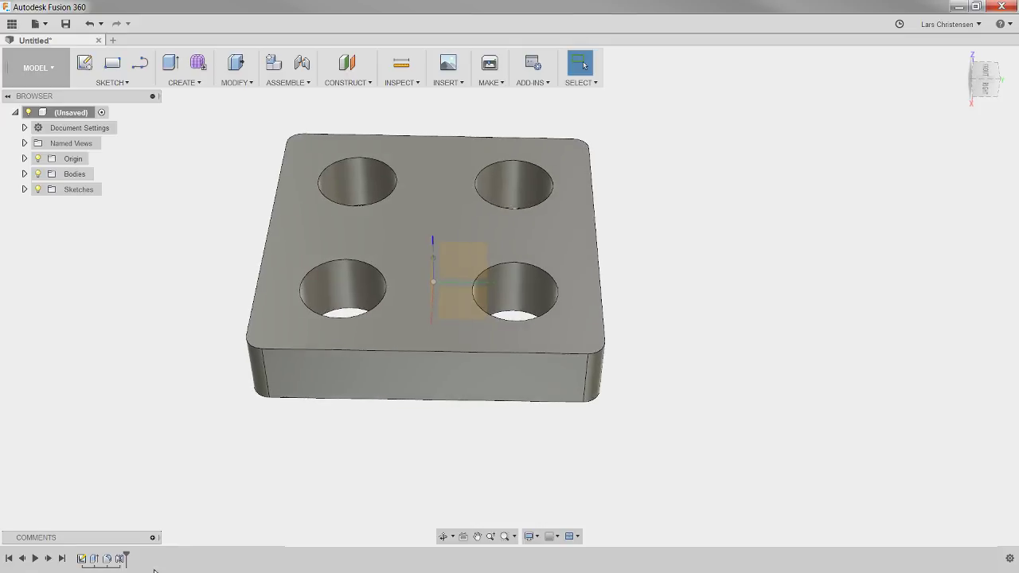
pyautogui.rightClick(108, 559)
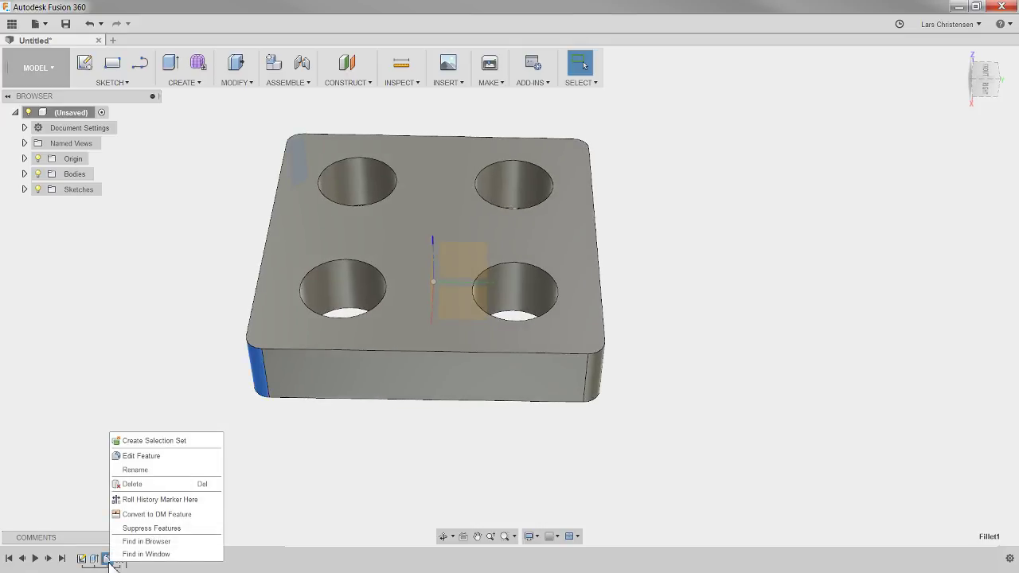
pyautogui.click(127, 460)
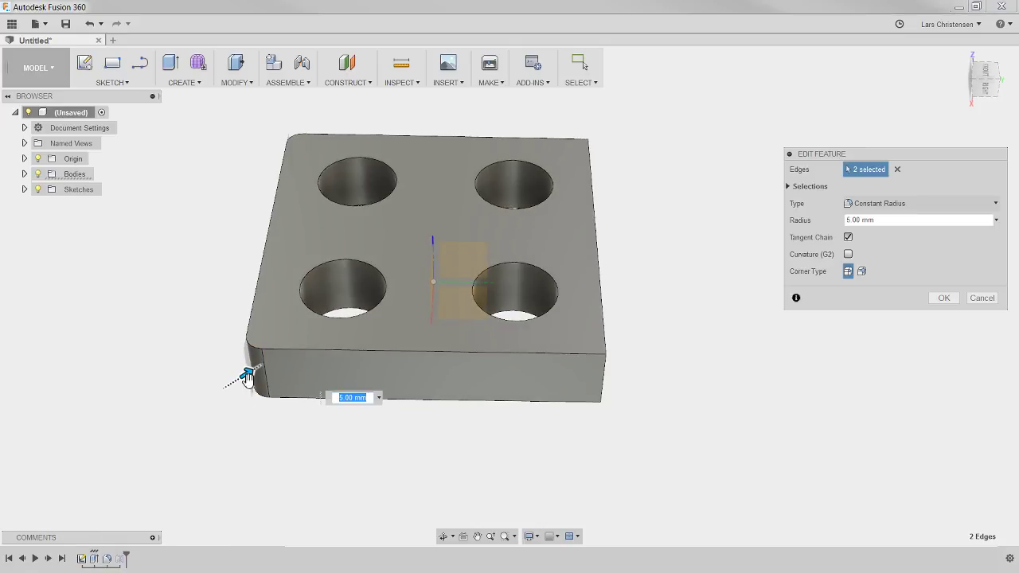
pyautogui.moveTo(239, 371); pyautogui.dragTo(267, 361)
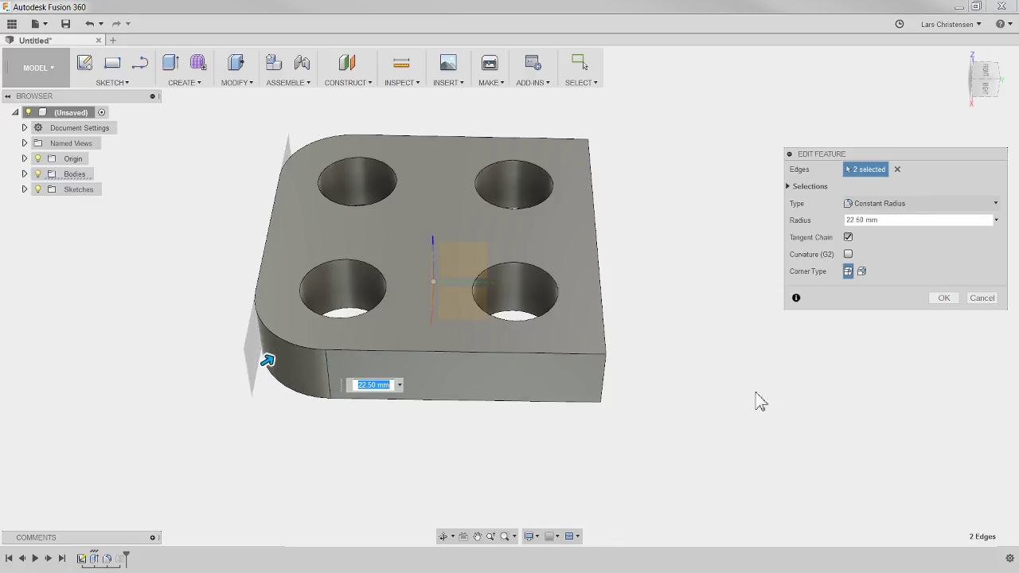
pyautogui.click(943, 299)
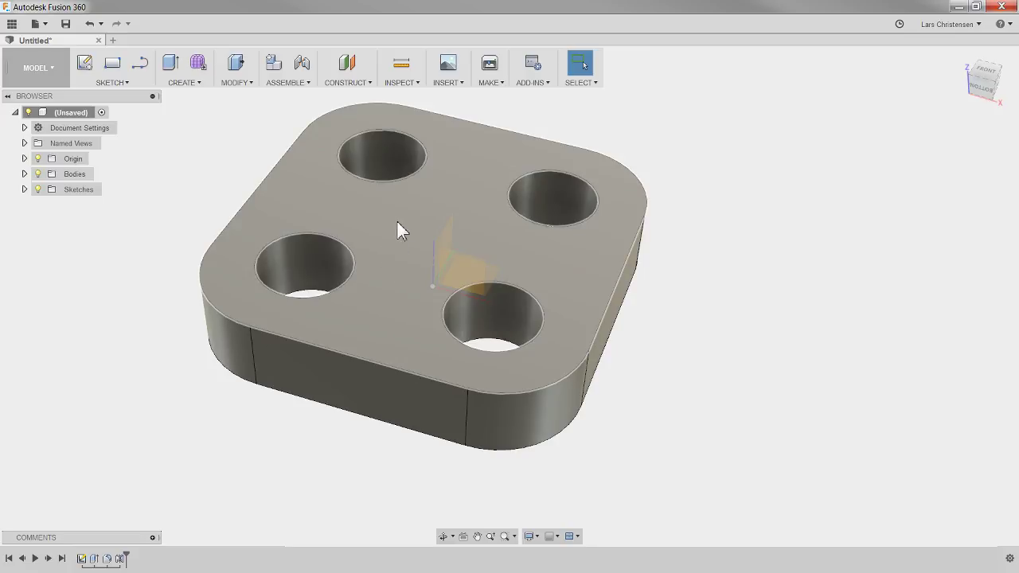
# - Start a sketch on the plate's top face and add the text FUSION, 10 mm high in Arial, between the holes
pyautogui.click(82, 63)
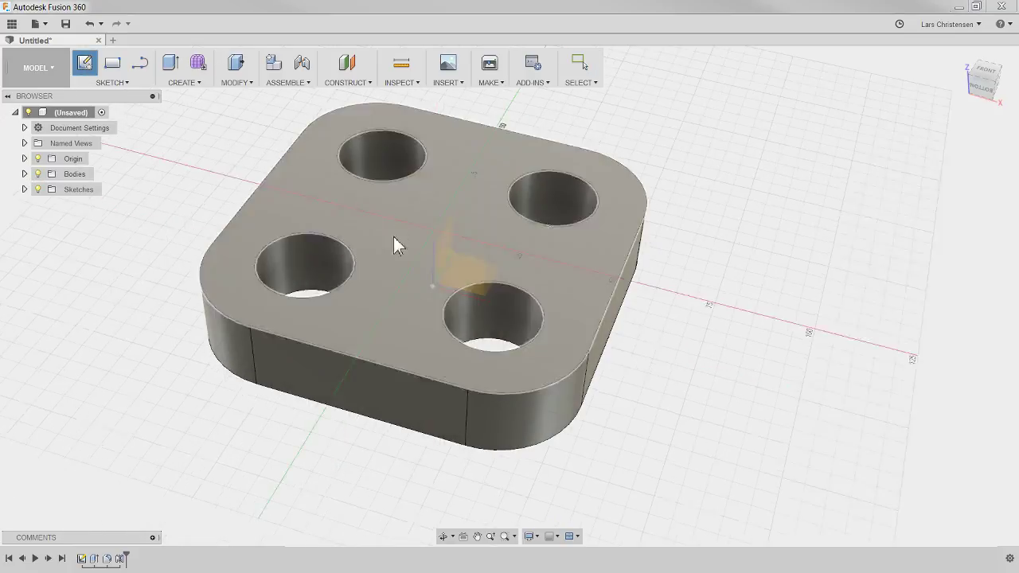
pyautogui.click(397, 257)
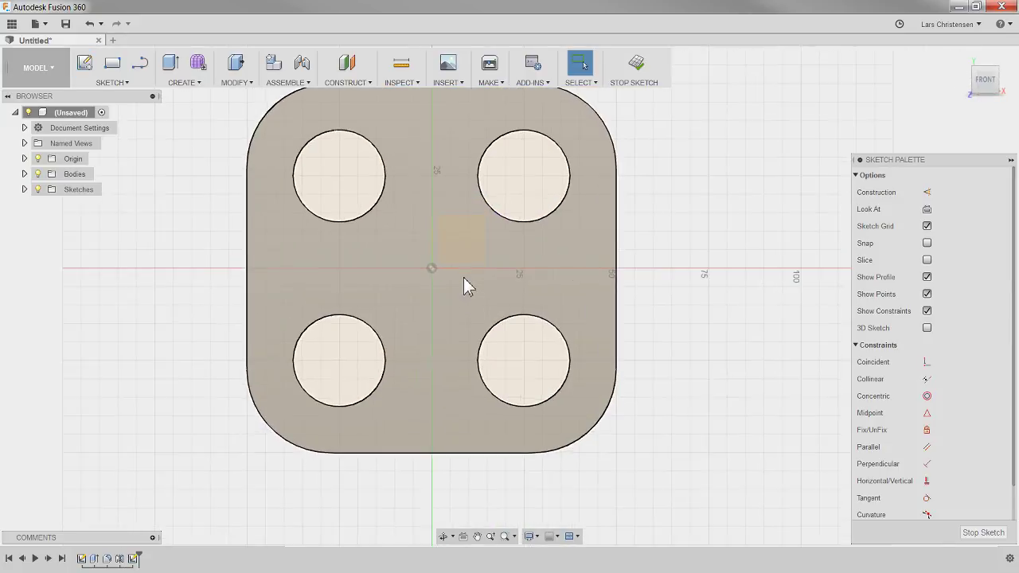
pyautogui.scroll(1, 463, 277)
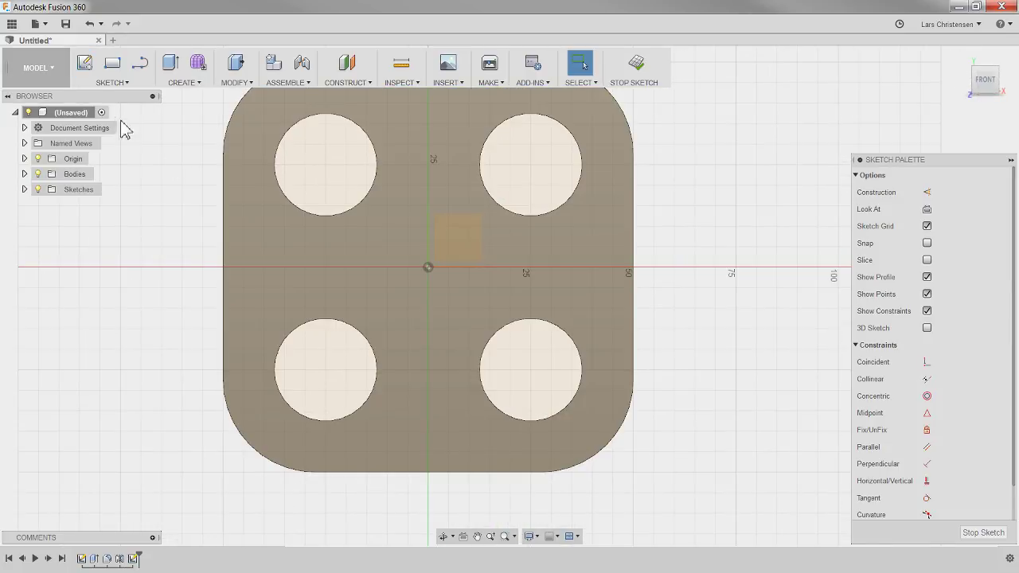
pyautogui.click(116, 84)
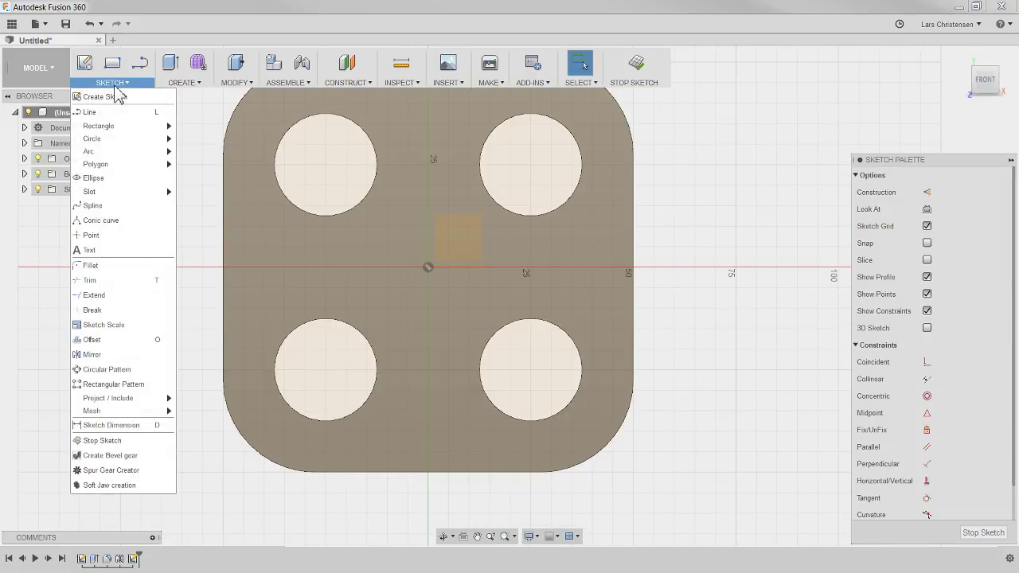
pyautogui.click(92, 251)
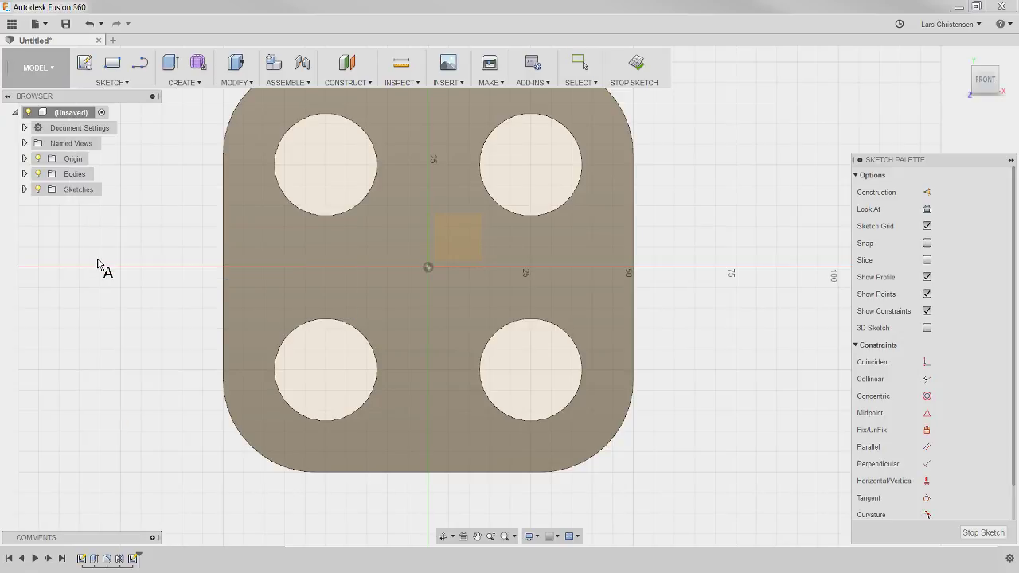
pyautogui.click(365, 281)
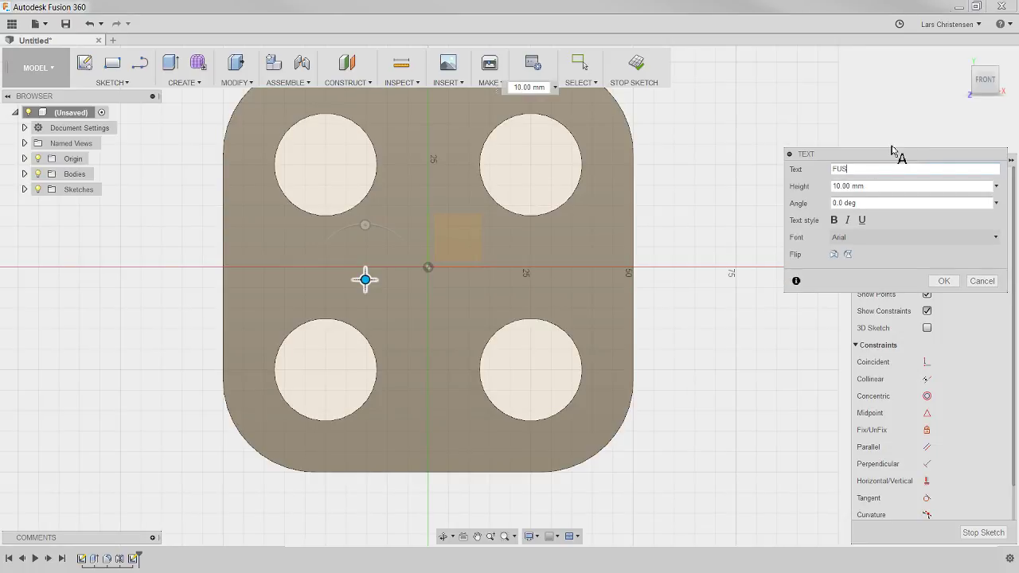
pyautogui.write('FUSION')
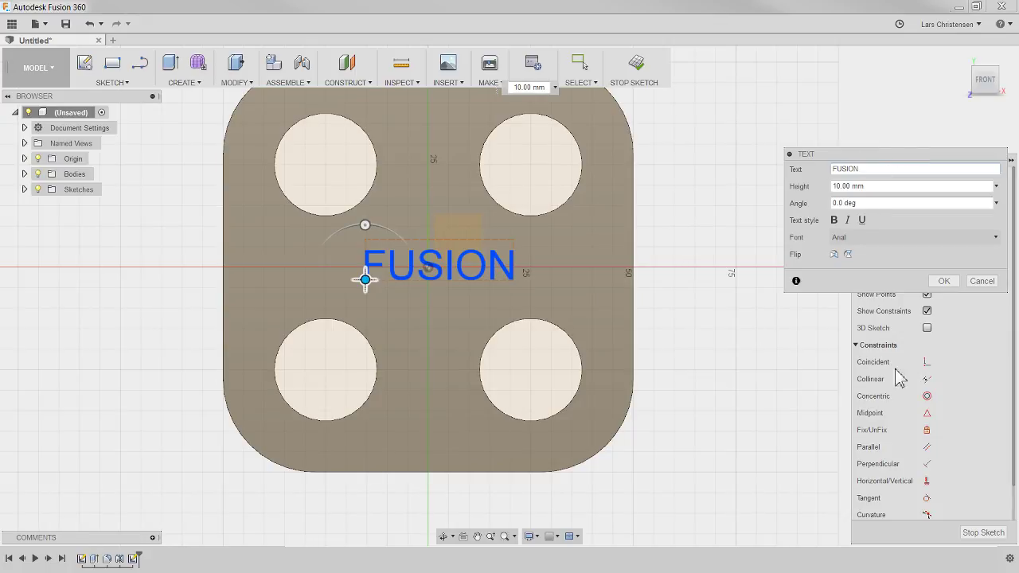
pyautogui.click(939, 283)
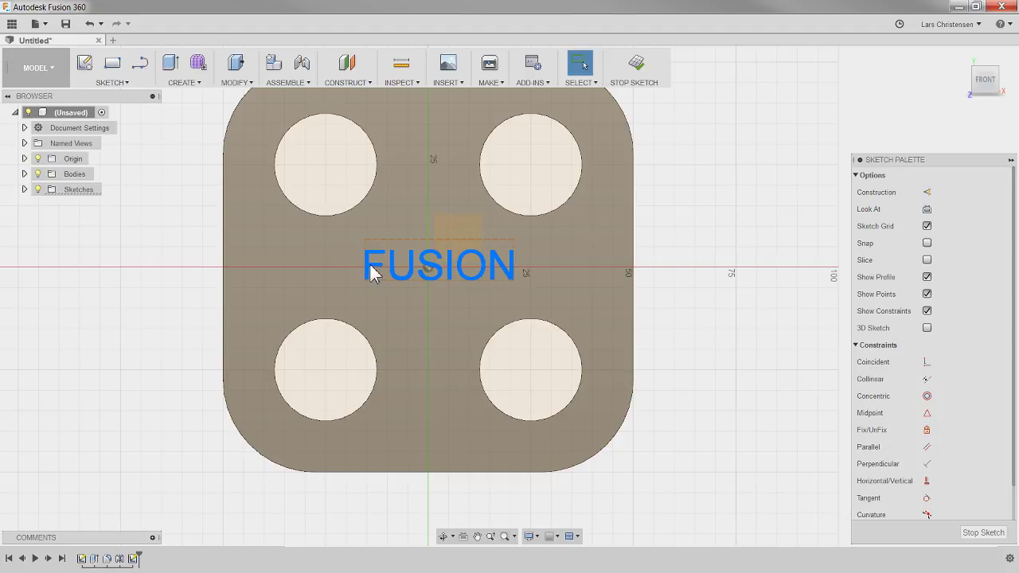
# - Move the FUSION text so it sits roughly centred on the origin between the four holes
pyautogui.rightClick(372, 272)
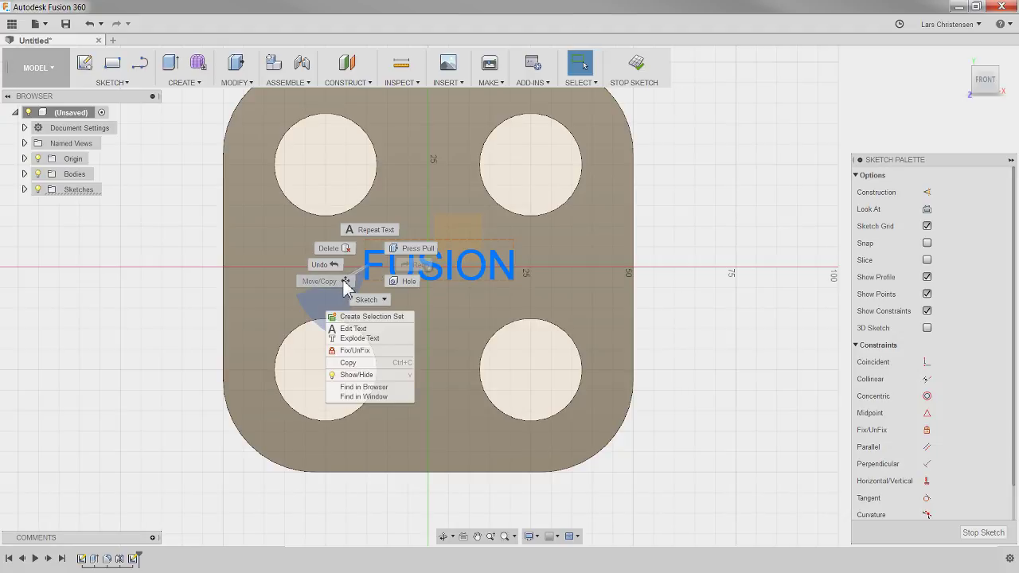
pyautogui.click(344, 285)
pyautogui.moveTo(364, 281)
pyautogui.mouseDown()
pyautogui.moveTo(309, 273)
pyautogui.moveTo(375, 276)
pyautogui.moveTo(356, 268)
pyautogui.moveTo(359, 284)
pyautogui.mouseUp()
pyautogui.moveTo(362, 284); pyautogui.dragTo(376, 280)
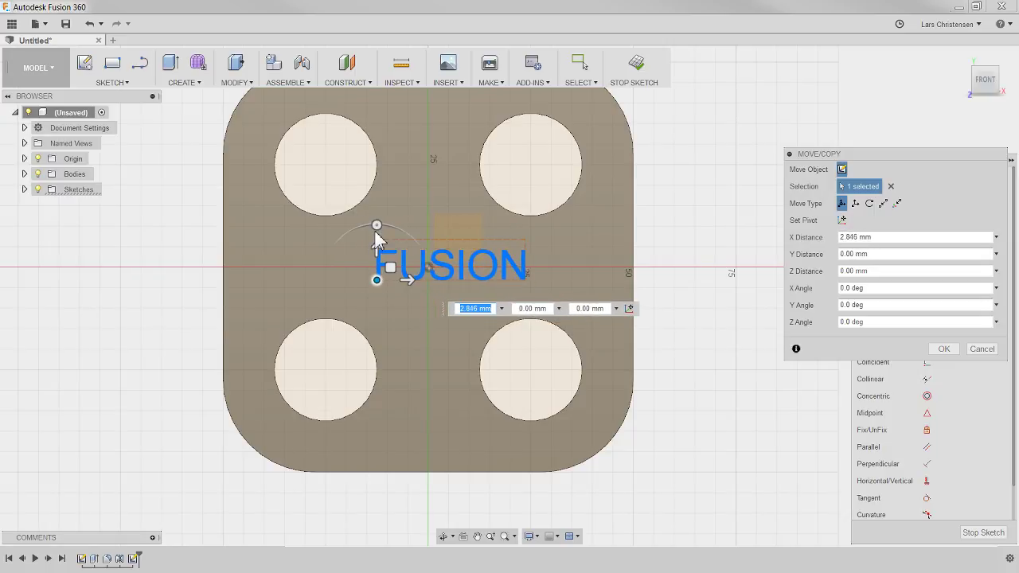
pyautogui.moveTo(376, 226)
pyautogui.mouseDown()
pyautogui.moveTo(341, 230)
pyautogui.moveTo(376, 225)
pyautogui.mouseUp()
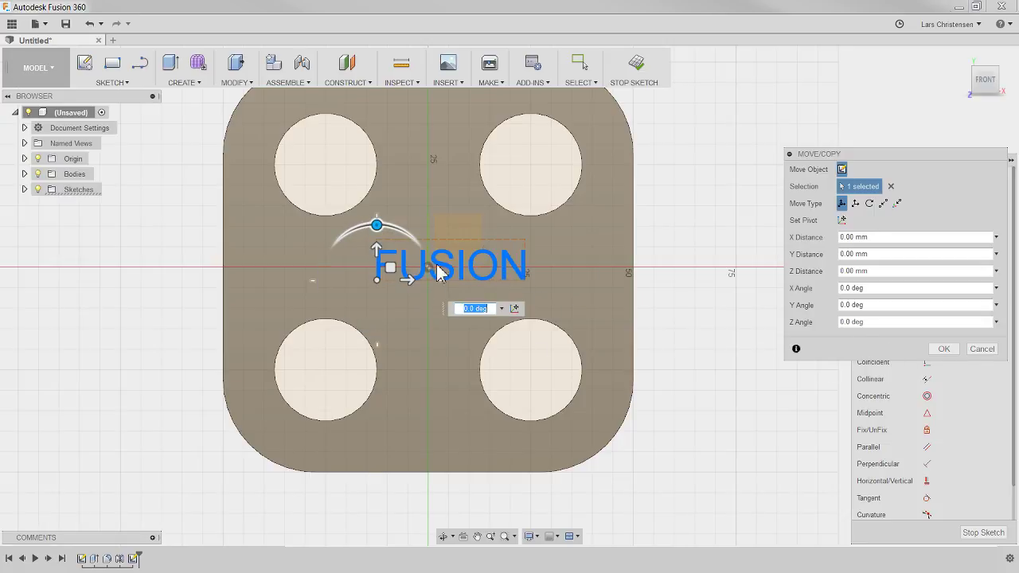
pyautogui.moveTo(374, 284); pyautogui.dragTo(356, 278)
pyautogui.click(943, 348)
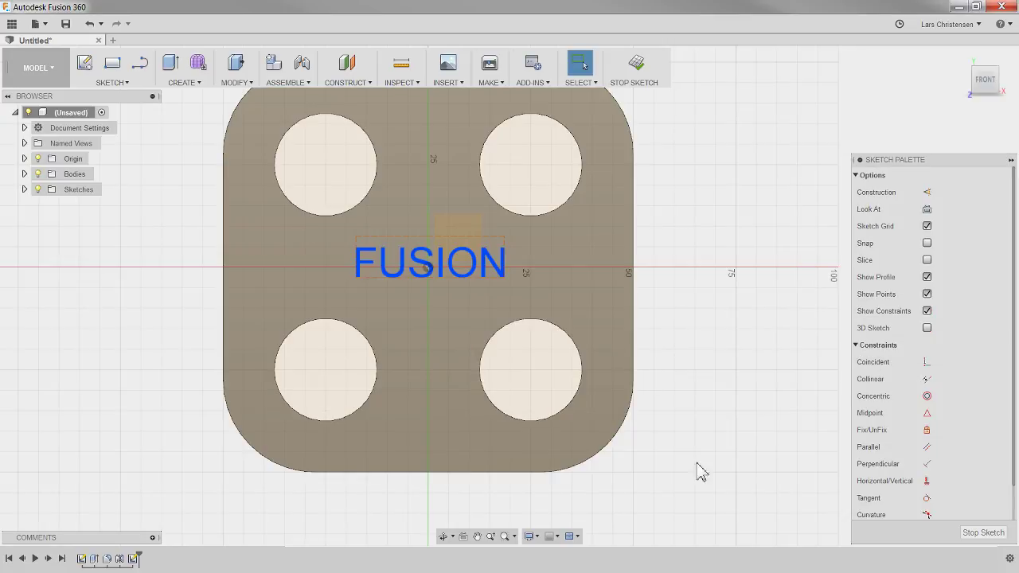
# - Cut the FUSION text 2 mm deep into the plate's top face with Press Pull, and examine the engraved letters
pyautogui.press('q')
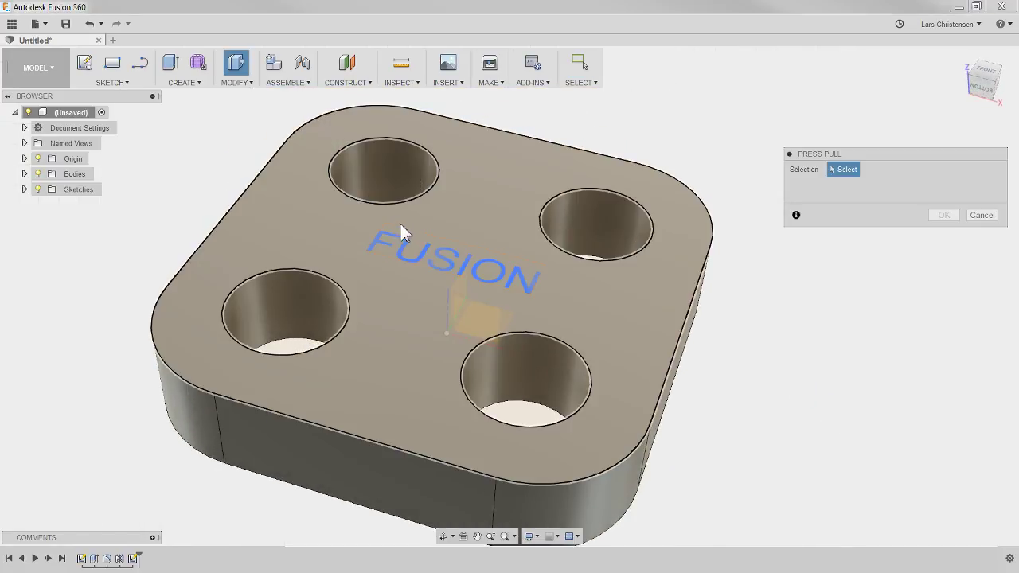
pyautogui.click(406, 255)
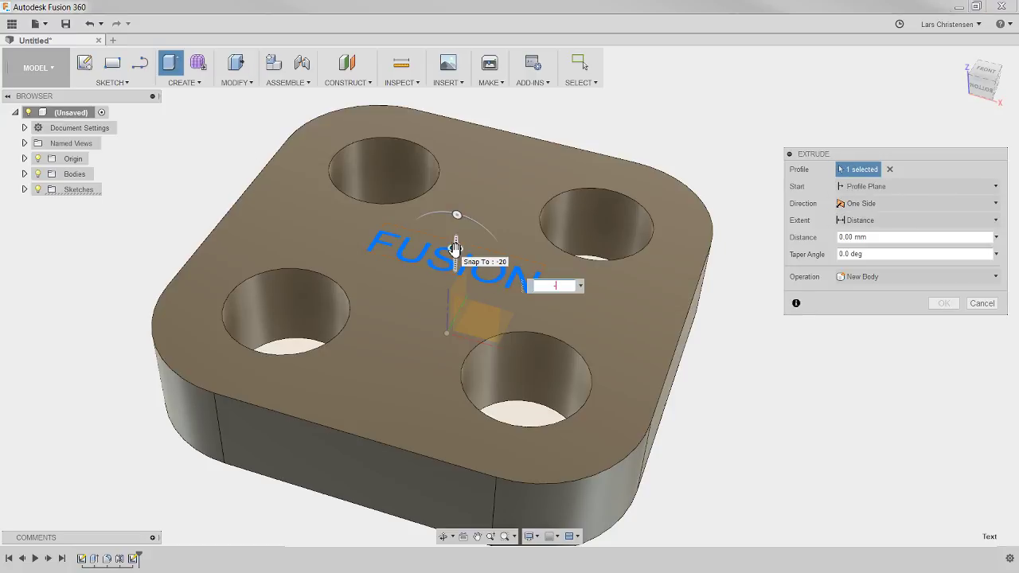
pyautogui.write('-2')
pyautogui.press('Return')
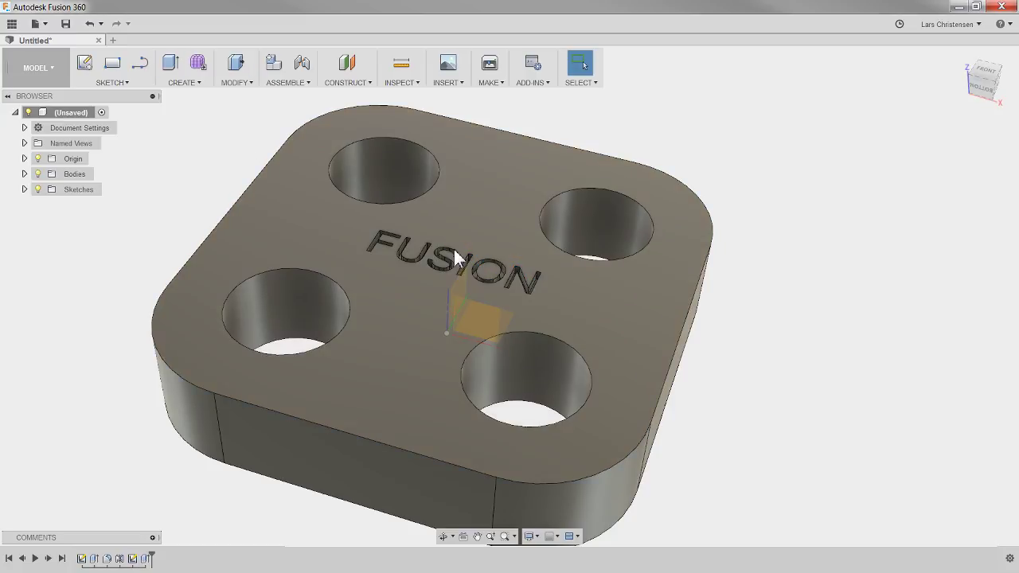
pyautogui.keyDown('shift'); pyautogui.moveTo(807, 339); pyautogui.dragTo(797, 321, button='middle'); pyautogui.keyUp('shift')
pyautogui.keyDown('shift'); pyautogui.moveTo(469, 323); pyautogui.dragTo(318, 279, button='middle'); pyautogui.keyUp('shift')
pyautogui.keyDown('shift'); pyautogui.moveTo(263, 238); pyautogui.dragTo(596, 308, button='middle'); pyautogui.keyUp('shift')
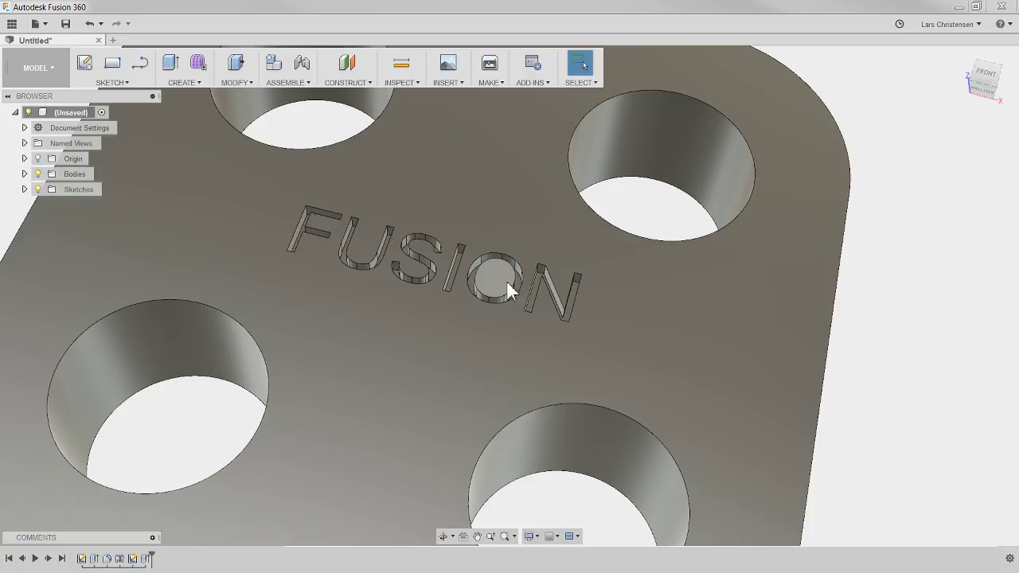
pyautogui.scroll(-2, 509, 278)
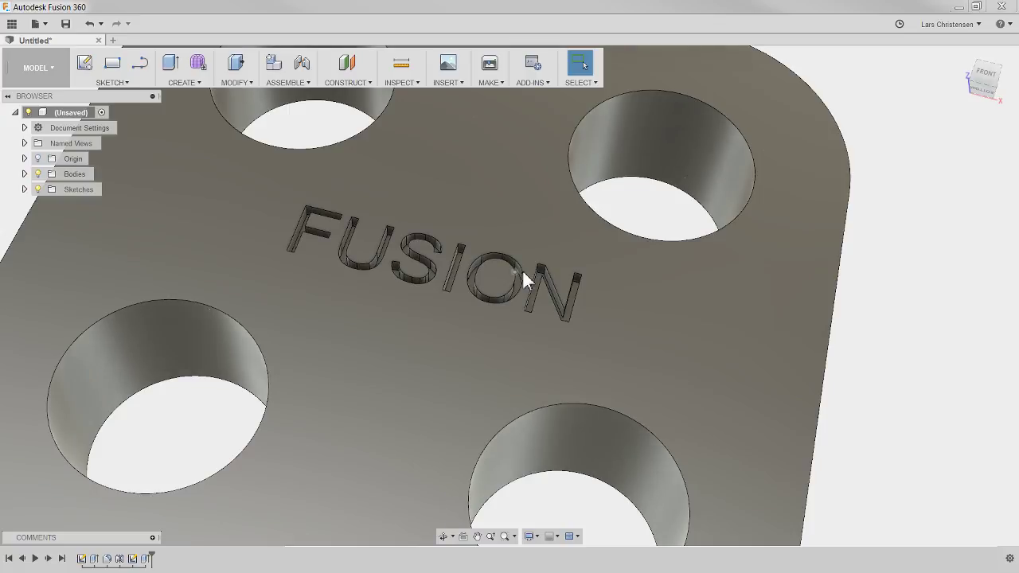
pyautogui.keyDown('shift'); pyautogui.moveTo(522, 275); pyautogui.dragTo(823, 339, button='middle'); pyautogui.keyUp('shift')
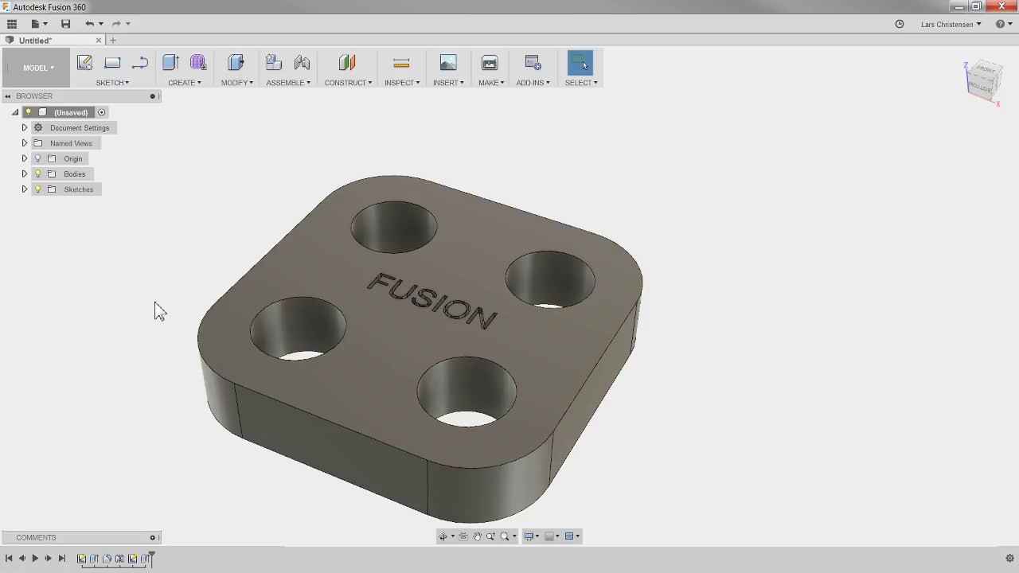
# - Show the origin planes and axes again and check where they lie in the plate
pyautogui.click(37, 159)
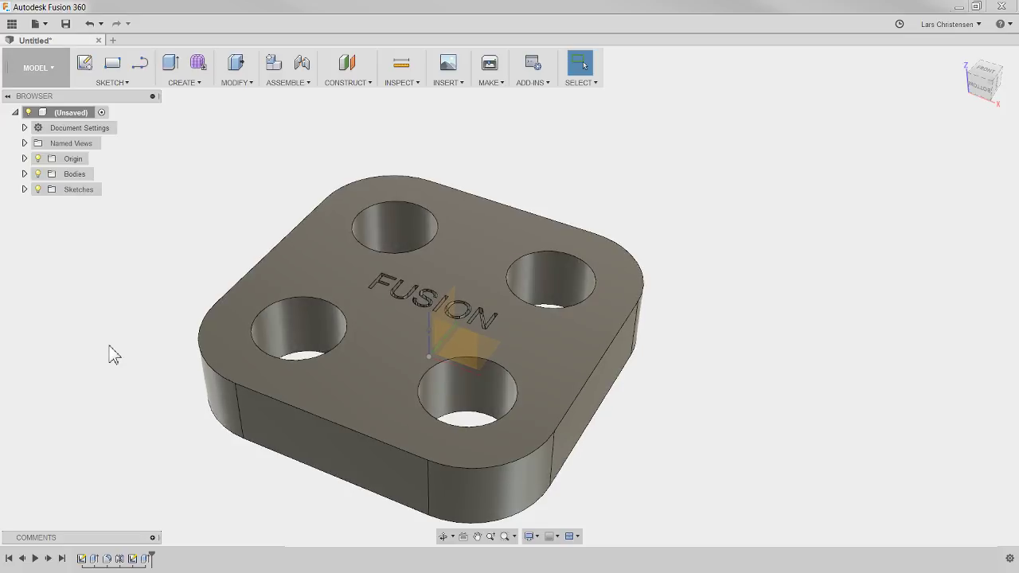
pyautogui.keyDown('shift'); pyautogui.moveTo(114, 353); pyautogui.dragTo(614, 303, button='middle'); pyautogui.keyUp('shift')
pyautogui.keyDown('shift'); pyautogui.moveTo(490, 402); pyautogui.dragTo(839, 230, button='middle'); pyautogui.keyUp('shift')
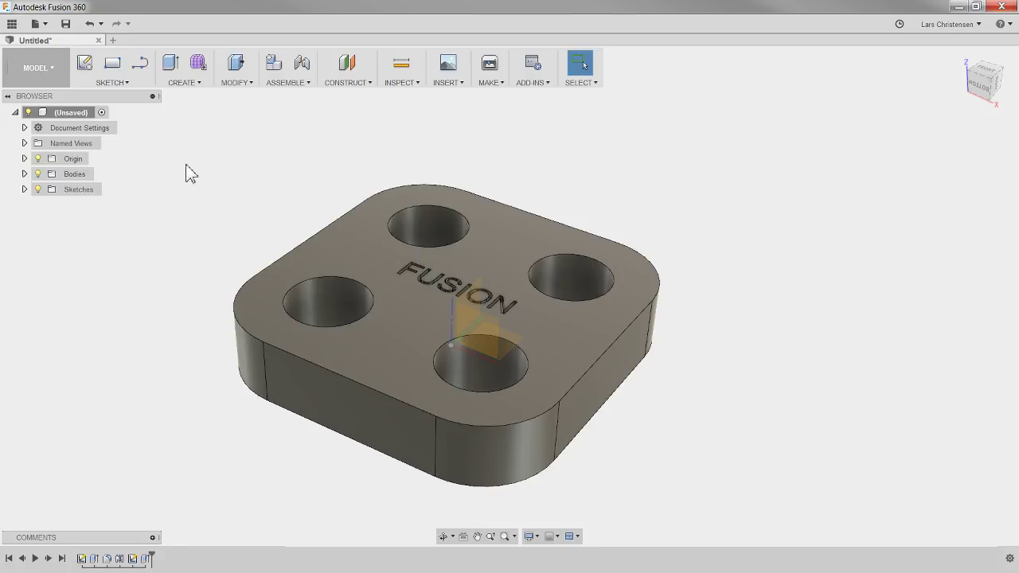
# - Construct a midplane between the plate's engraved top face and its bottom face
pyautogui.click(345, 83)
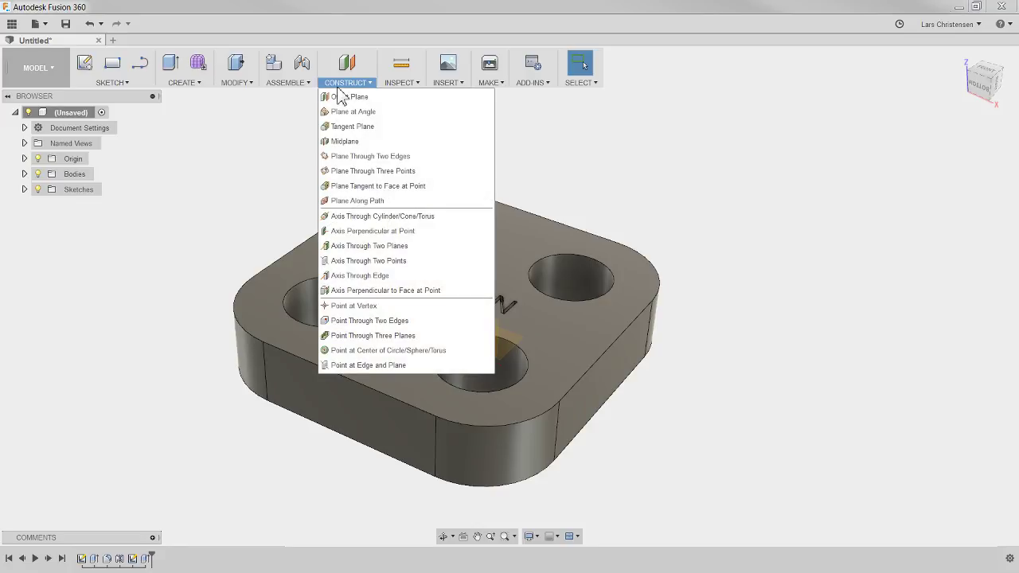
pyautogui.click(351, 142)
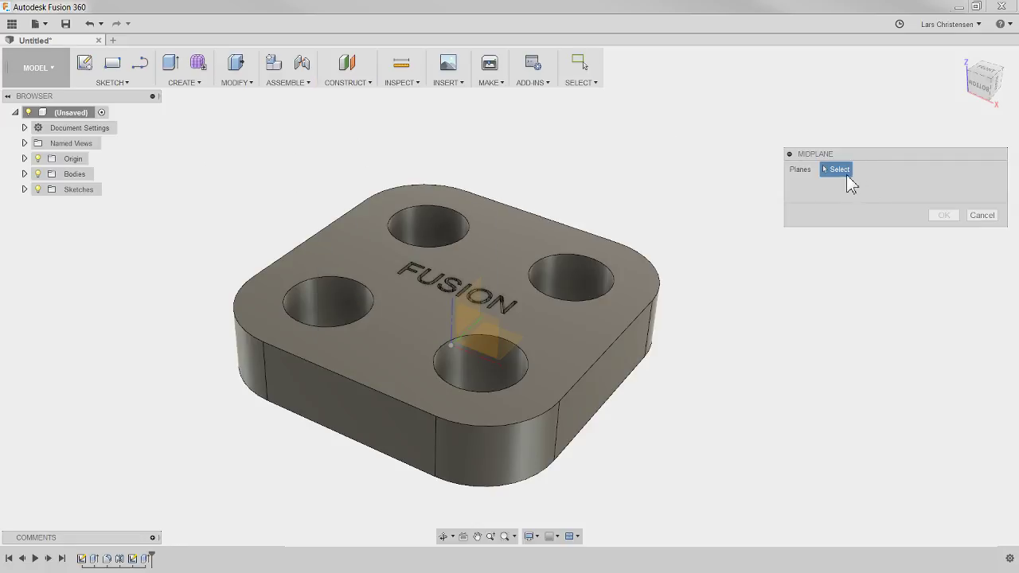
pyautogui.click(368, 250)
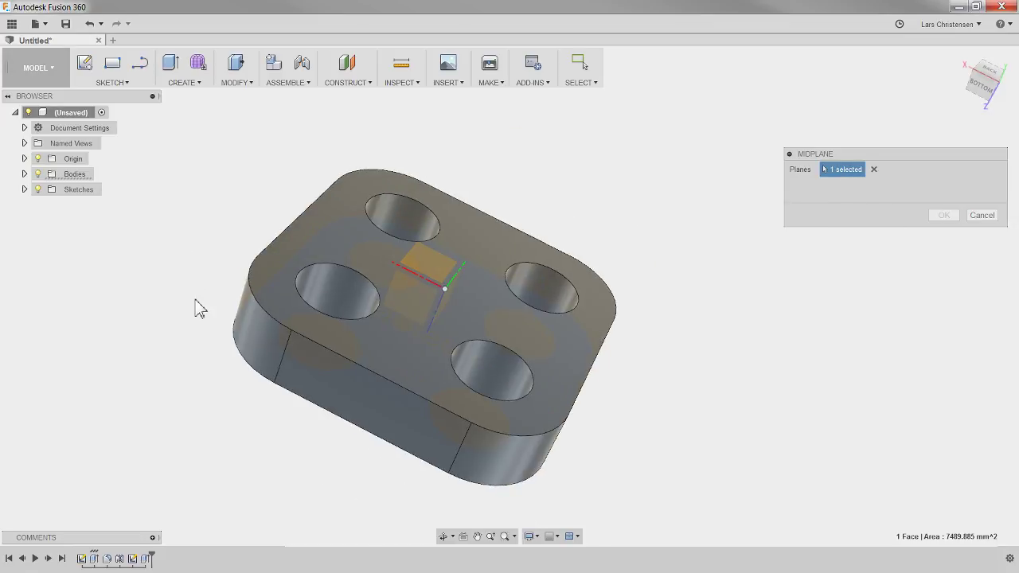
pyautogui.click(321, 235)
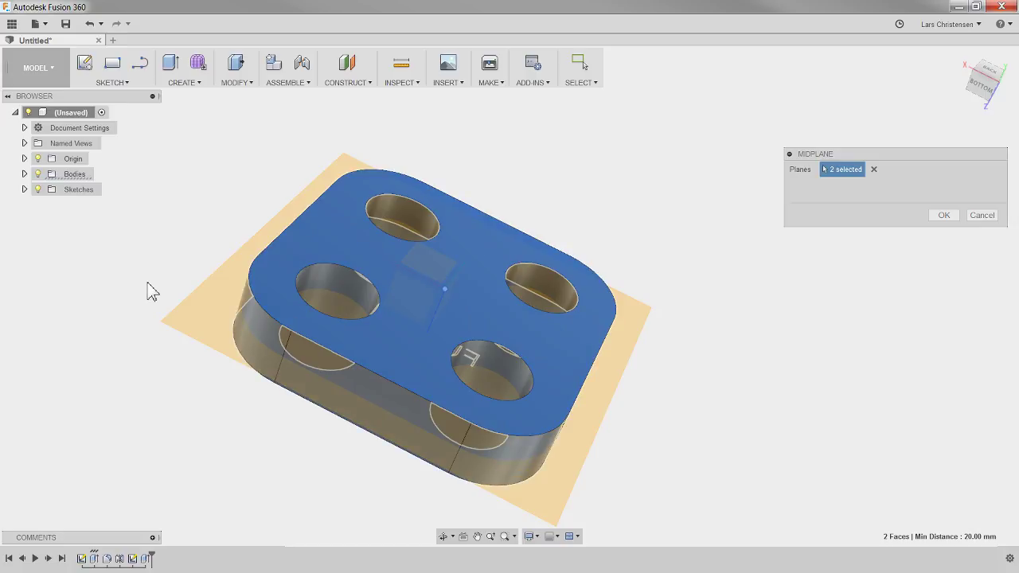
pyautogui.keyDown('shift'); pyautogui.moveTo(173, 280); pyautogui.dragTo(564, 315, button='middle'); pyautogui.keyUp('shift')
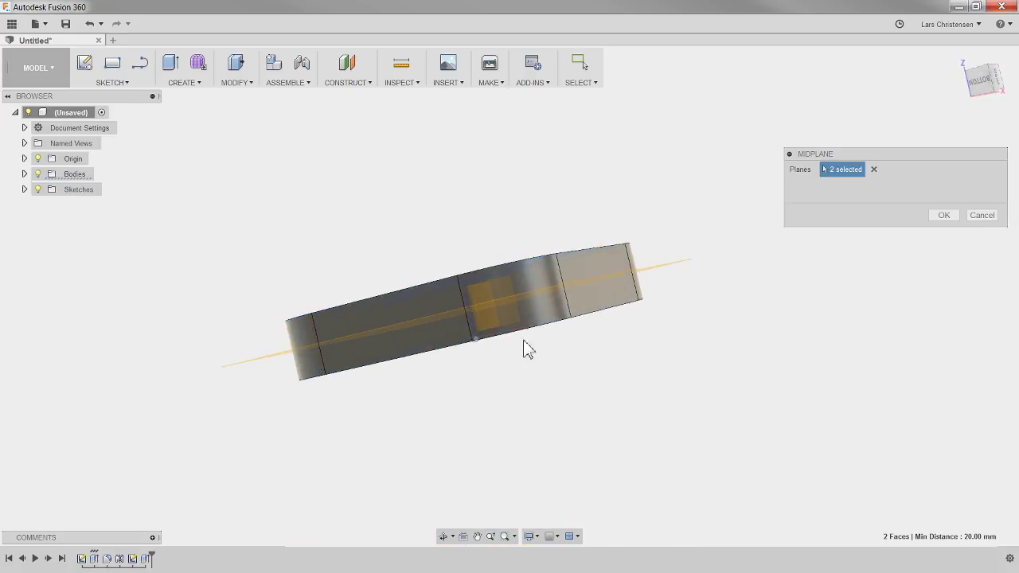
pyautogui.keyDown('shift'); pyautogui.moveTo(525, 348); pyautogui.dragTo(828, 268, button='middle'); pyautogui.keyUp('shift')
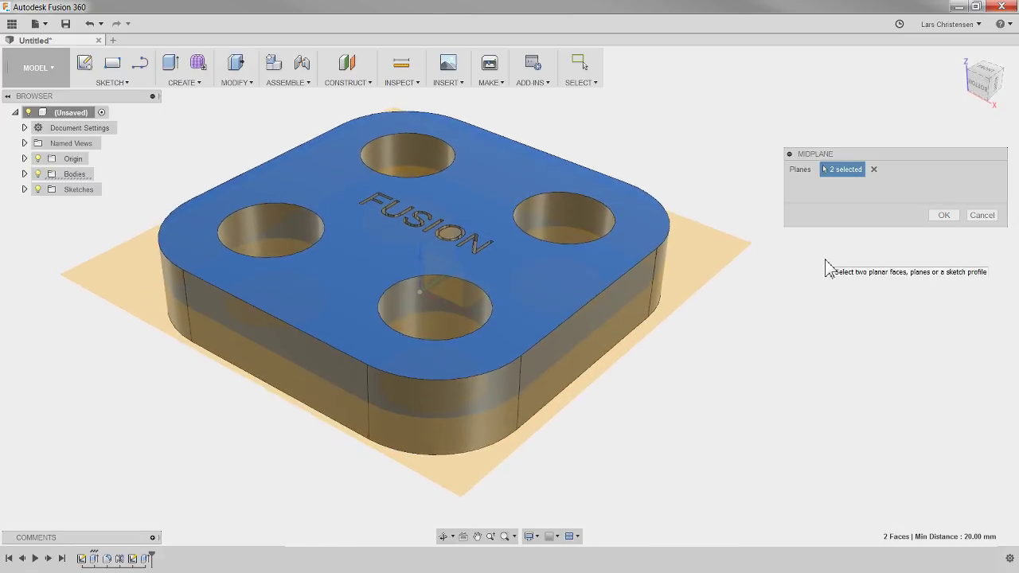
pyautogui.click(943, 215)
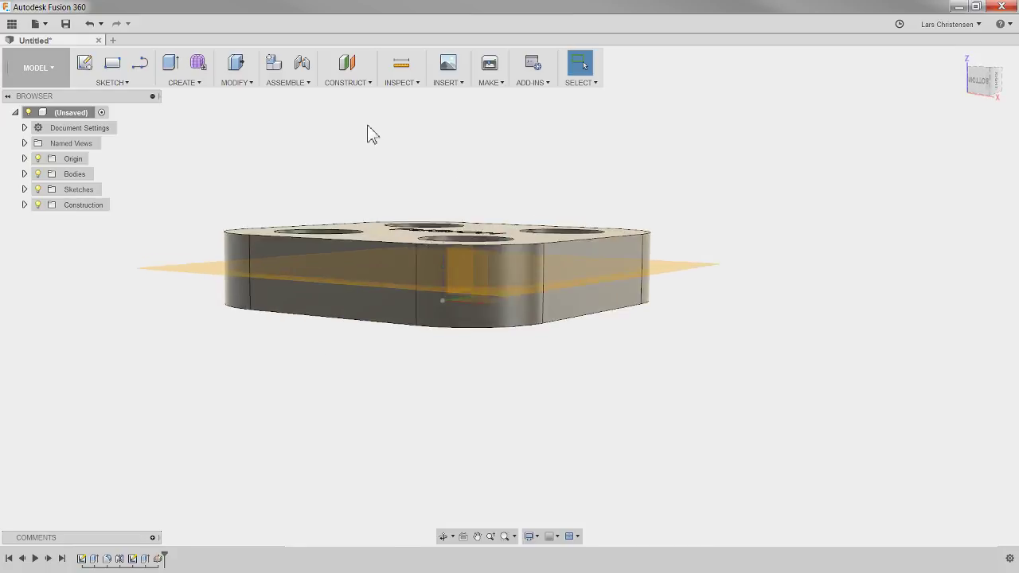
pyautogui.click(346, 85)
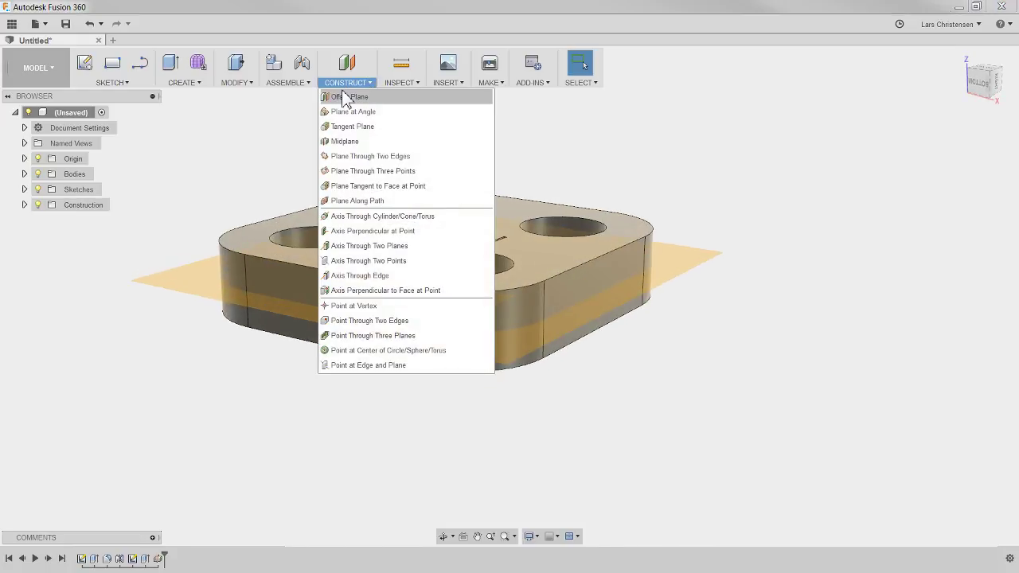
pyautogui.click(344, 143)
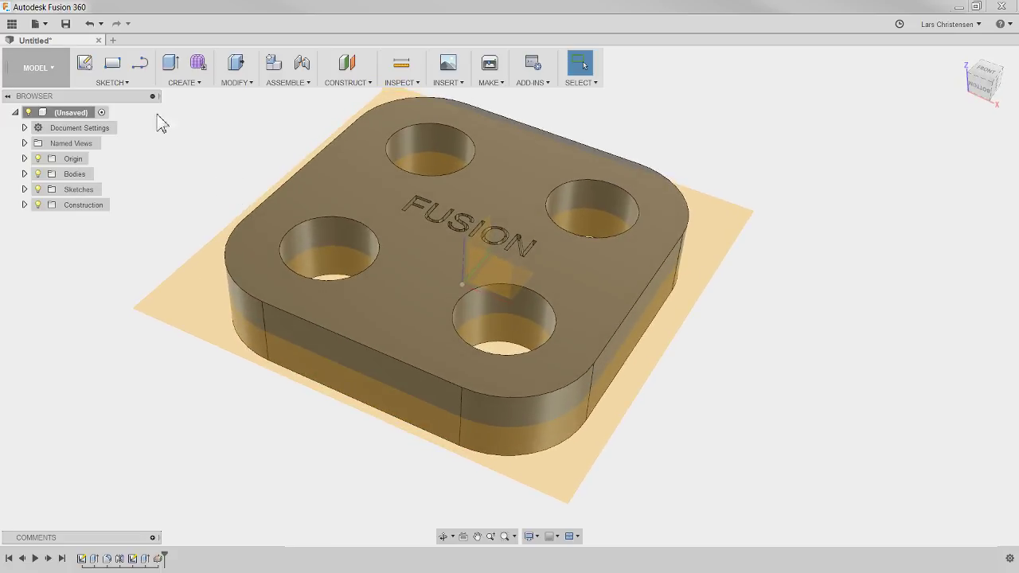
# - Mirror the FUSION cut as a feature across the constructed midplane onto the plate's bottom face, keeping the Adjust compute option
pyautogui.click(182, 82)
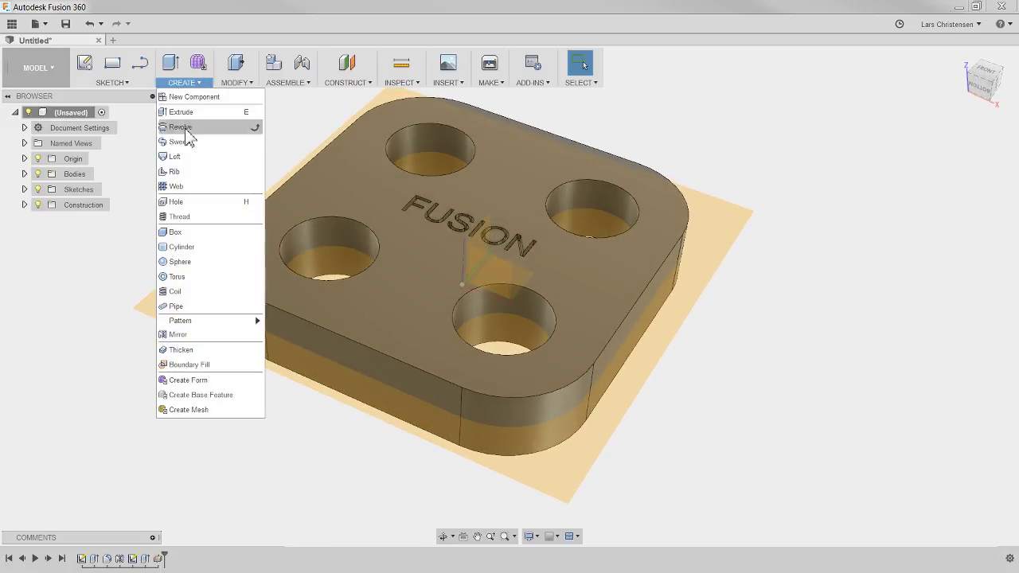
pyautogui.click(195, 334)
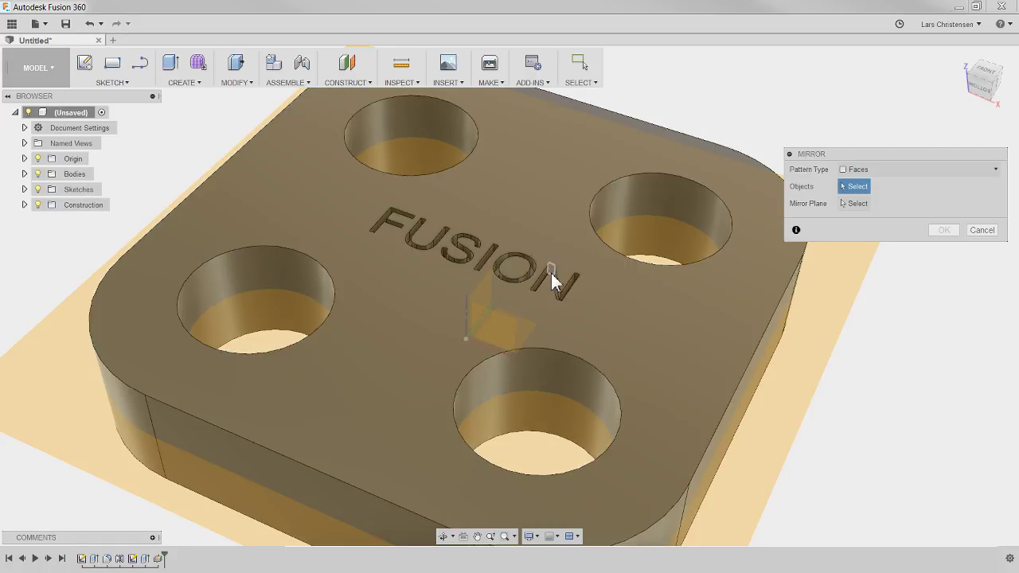
pyautogui.click(918, 170)
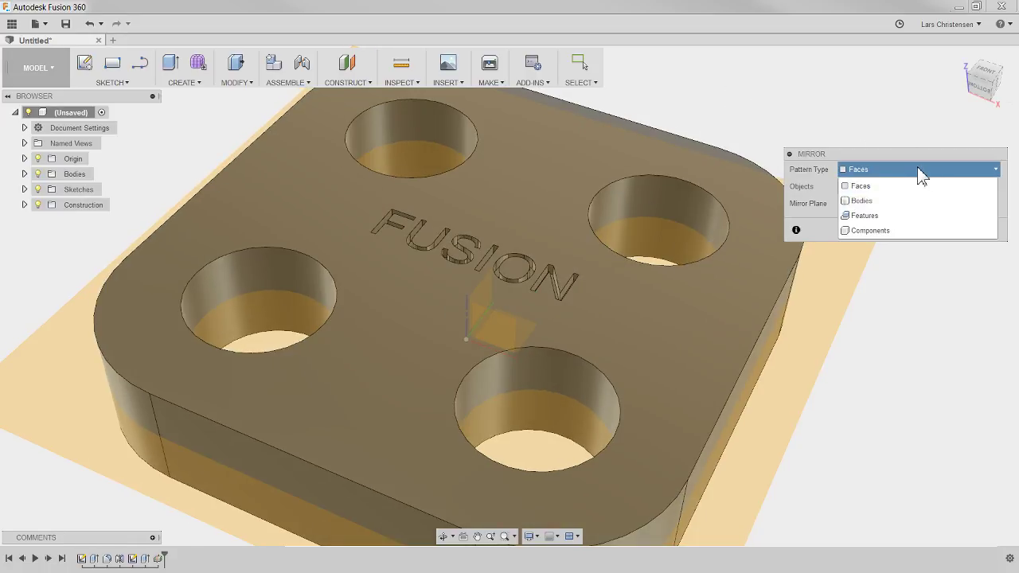
pyautogui.click(897, 215)
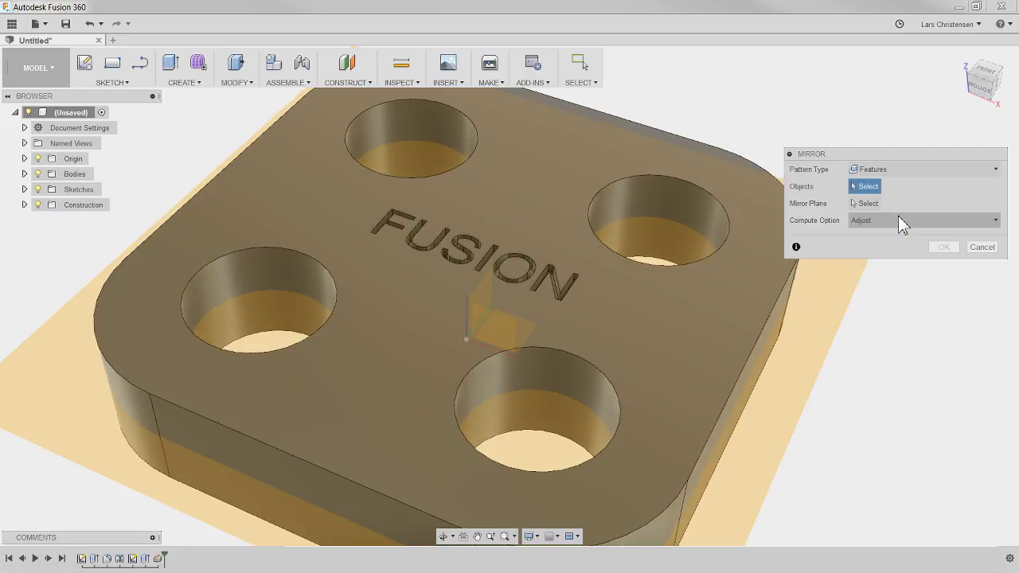
pyautogui.click(147, 559)
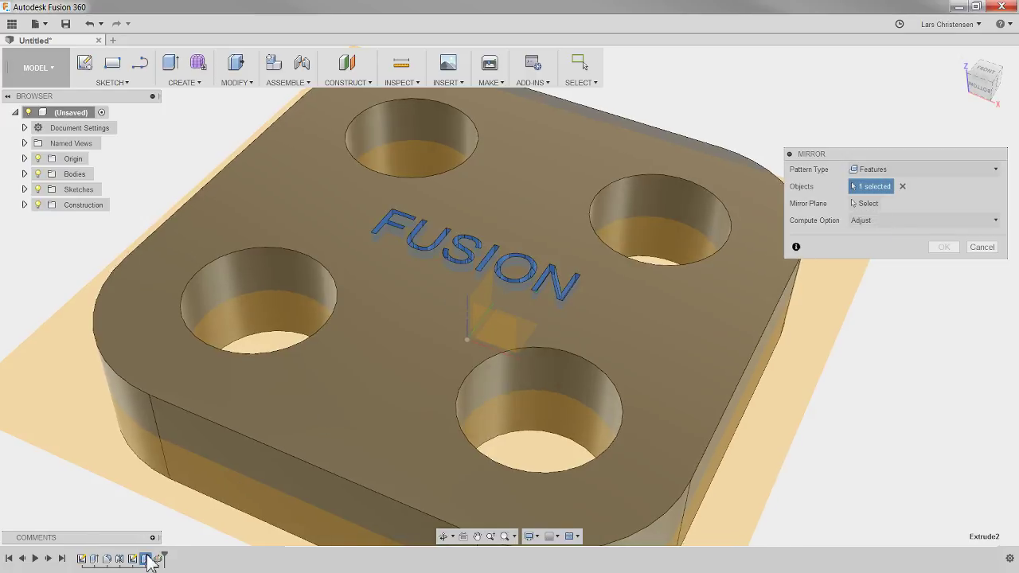
pyautogui.press('F6')
pyautogui.click(866, 204)
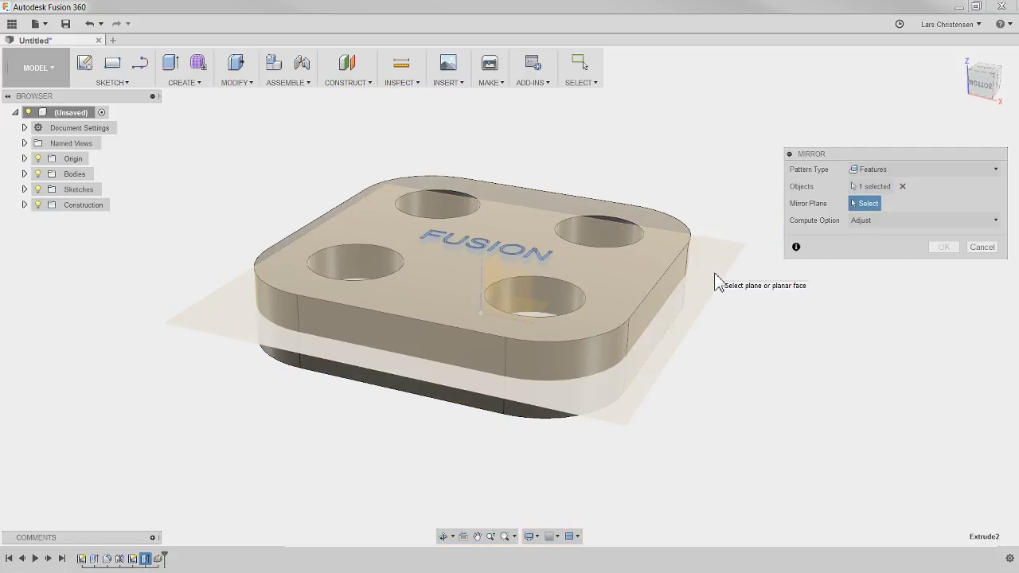
pyautogui.click(717, 281)
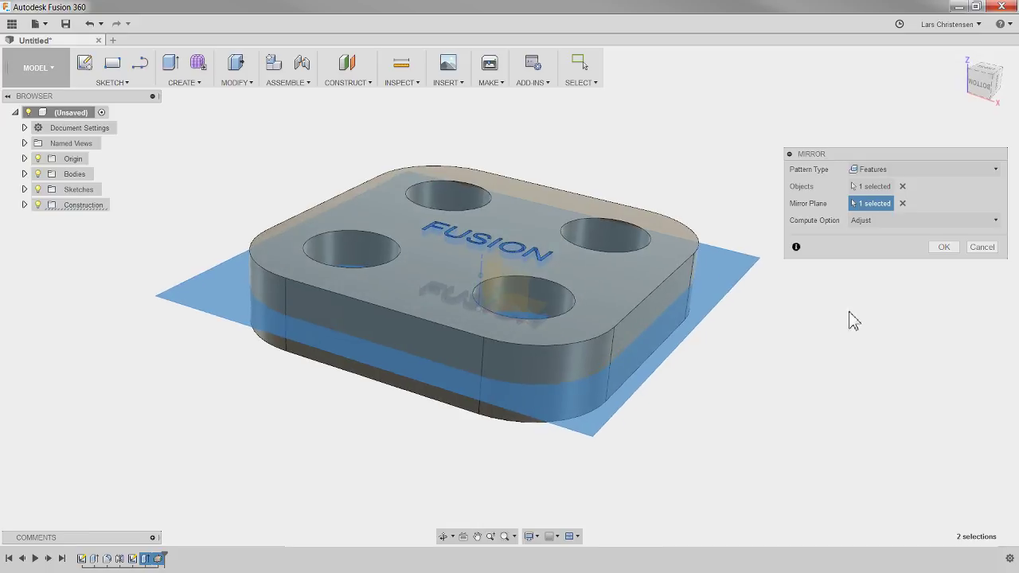
pyautogui.click(942, 247)
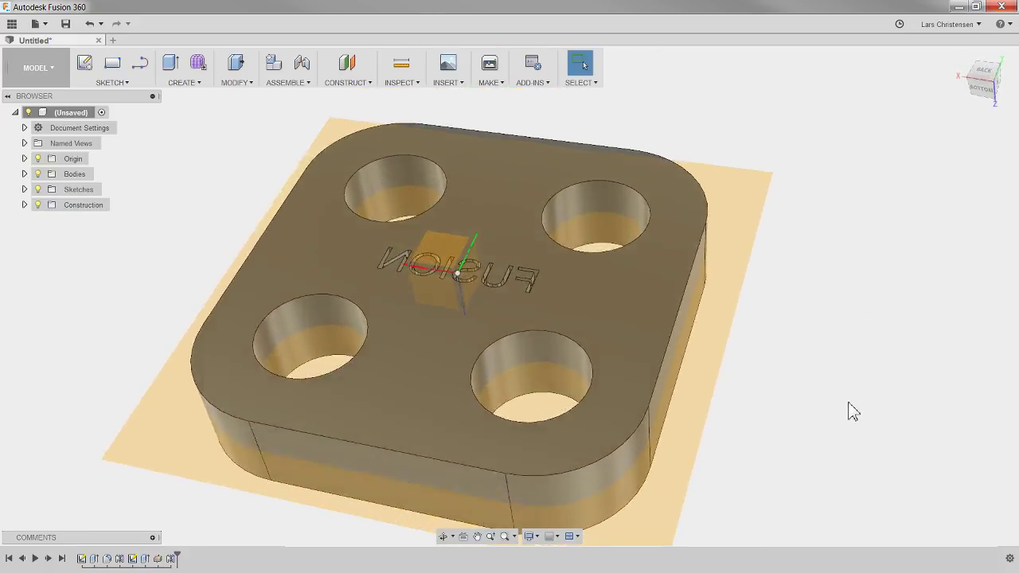
# - Hide the origin planes and axes, and delete the mirror feature of the FUSION cut
pyautogui.click(38, 159)
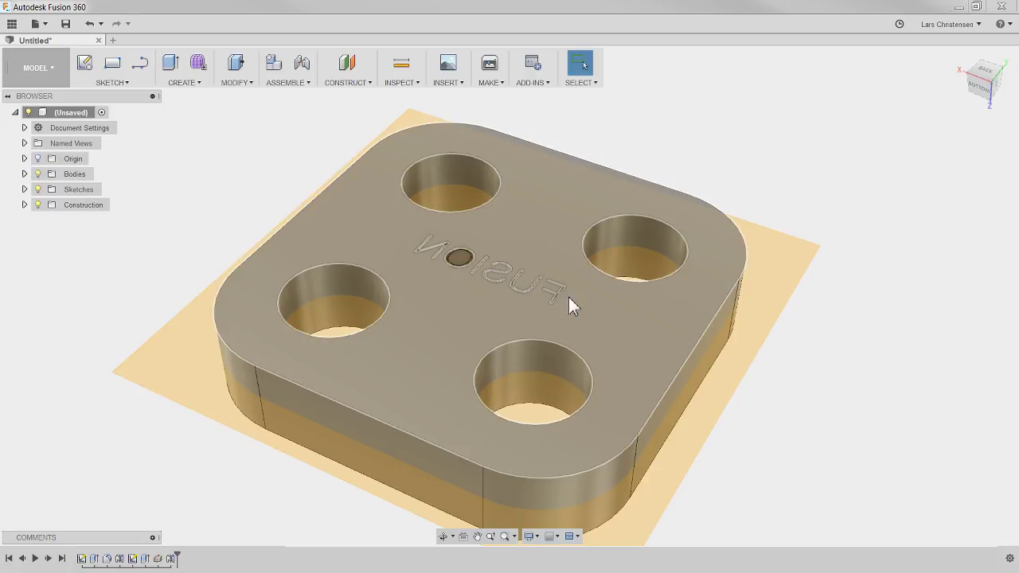
pyautogui.click(195, 81)
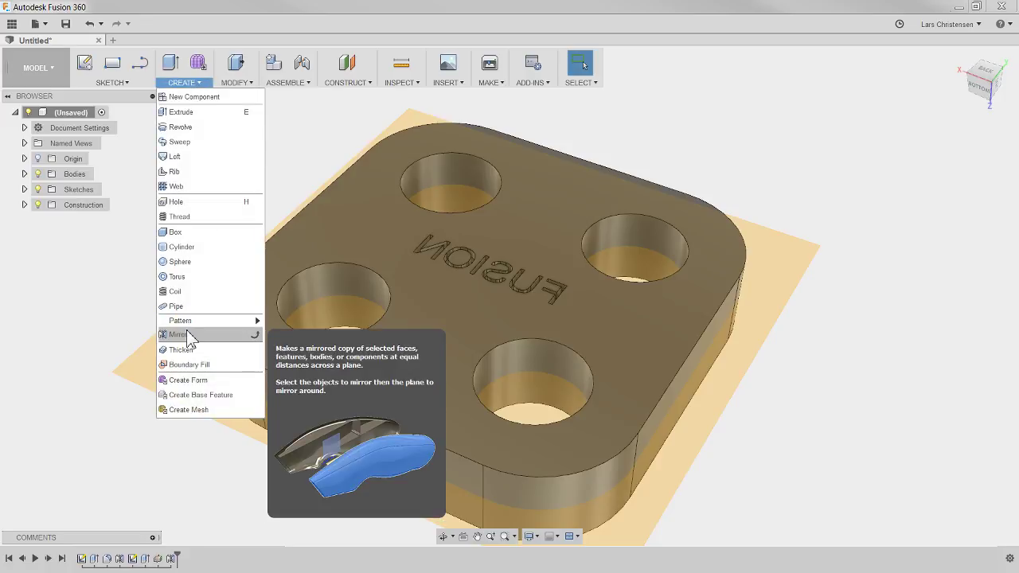
pyautogui.moveTo(253, 324)
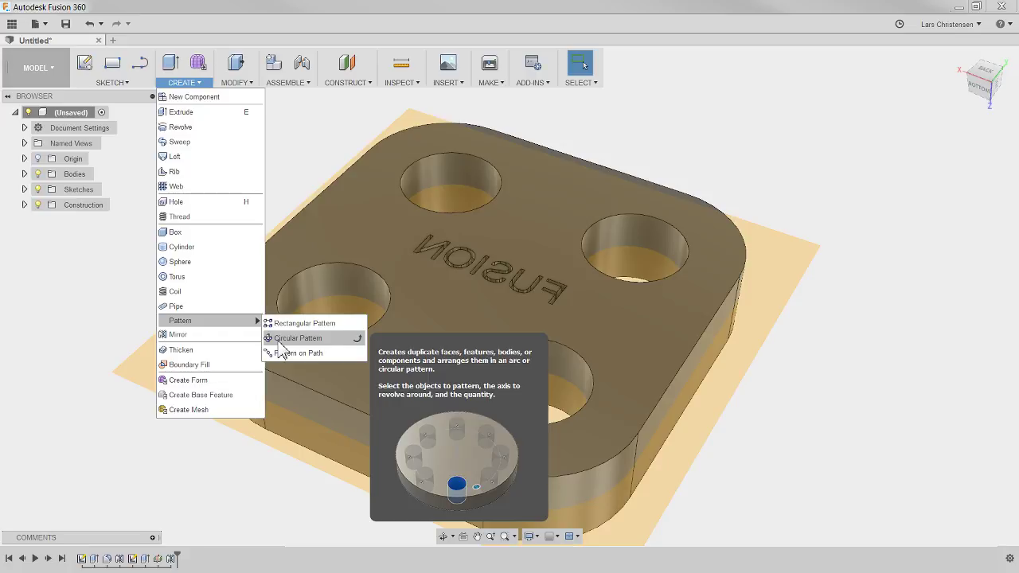
pyautogui.click(291, 157)
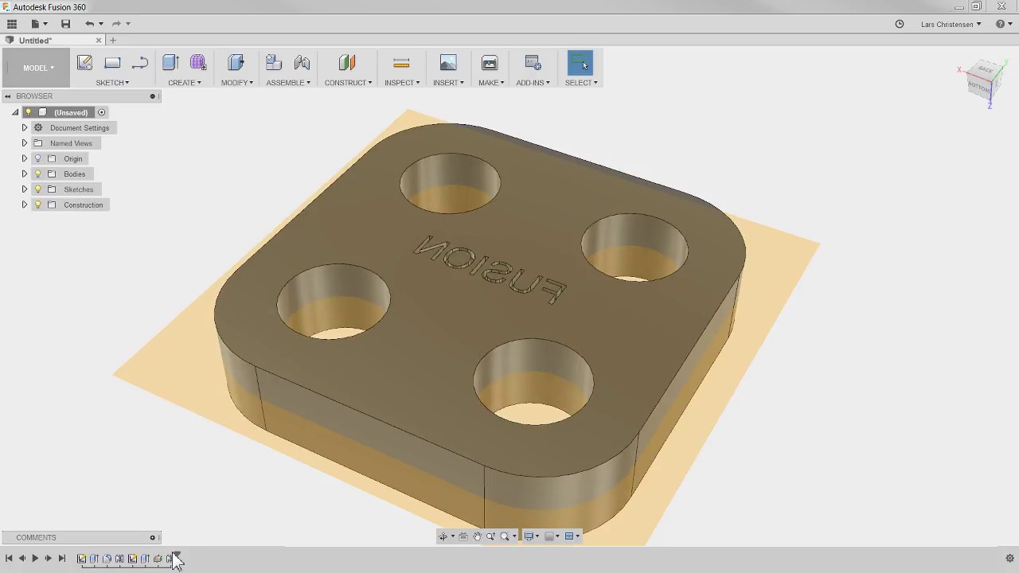
pyautogui.click(171, 558)
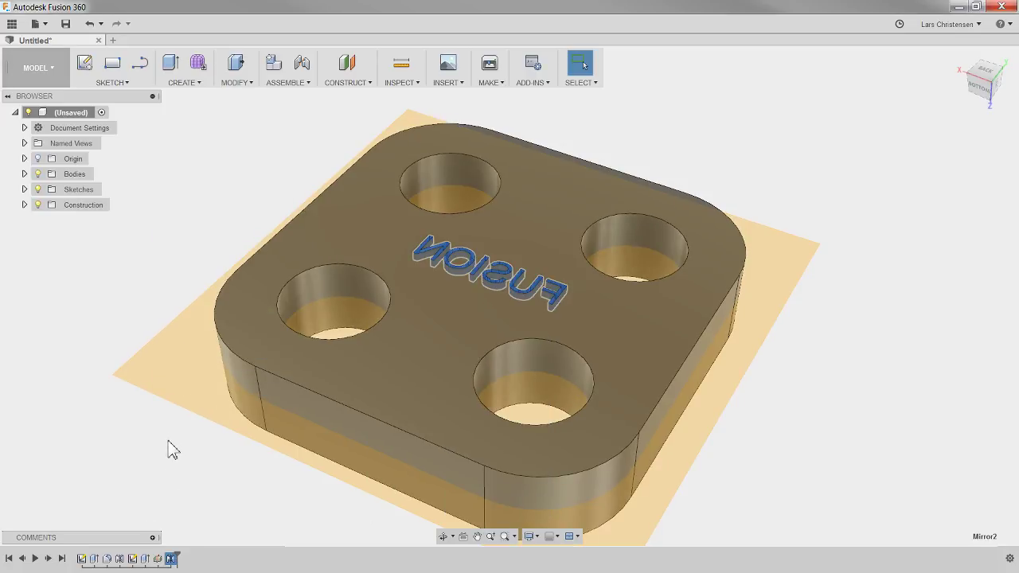
pyautogui.press('Delete')
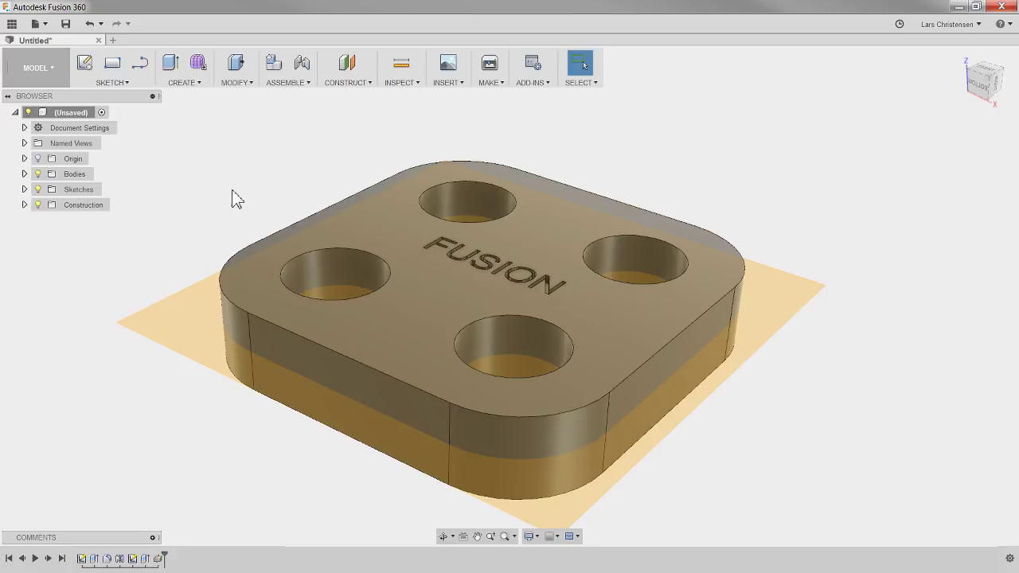
# - Show the origin planes and axes again and examine where they lie relative to the plate's underside and the midplane
pyautogui.click(38, 158)
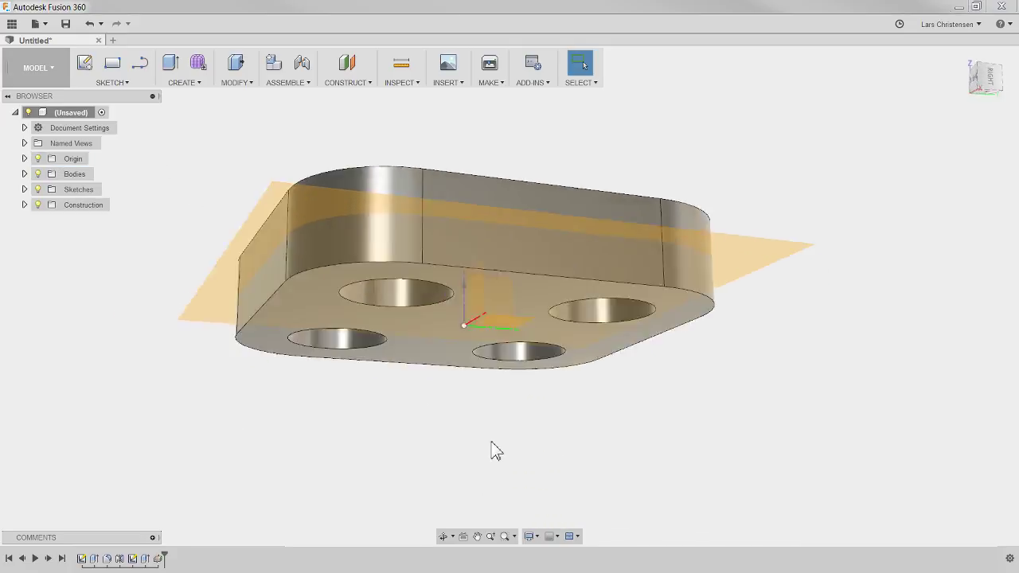
pyautogui.keyDown('shift'); pyautogui.moveTo(491, 451); pyautogui.dragTo(490, 374, button='middle'); pyautogui.keyUp('shift')
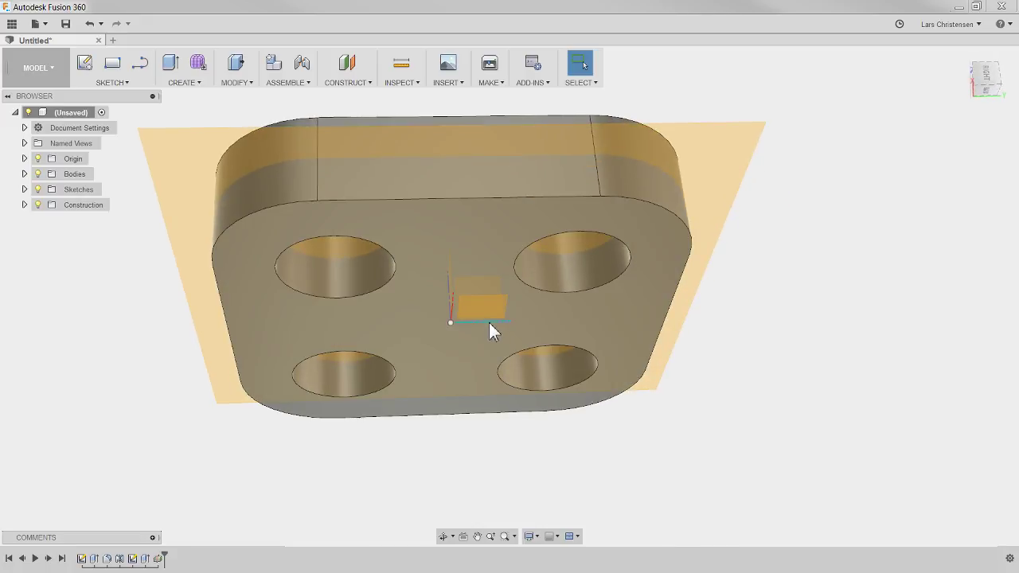
pyautogui.moveTo(484, 324)
pyautogui.keyDown('shift'); pyautogui.mouseDown(button='middle')
pyautogui.moveTo(518, 348)
pyautogui.moveTo(501, 334)
pyautogui.mouseUp(button='middle'); pyautogui.keyUp('shift')
pyautogui.keyDown('shift'); pyautogui.moveTo(668, 500); pyautogui.dragTo(302, 149, button='middle'); pyautogui.keyUp('shift')
pyautogui.click(346, 82)
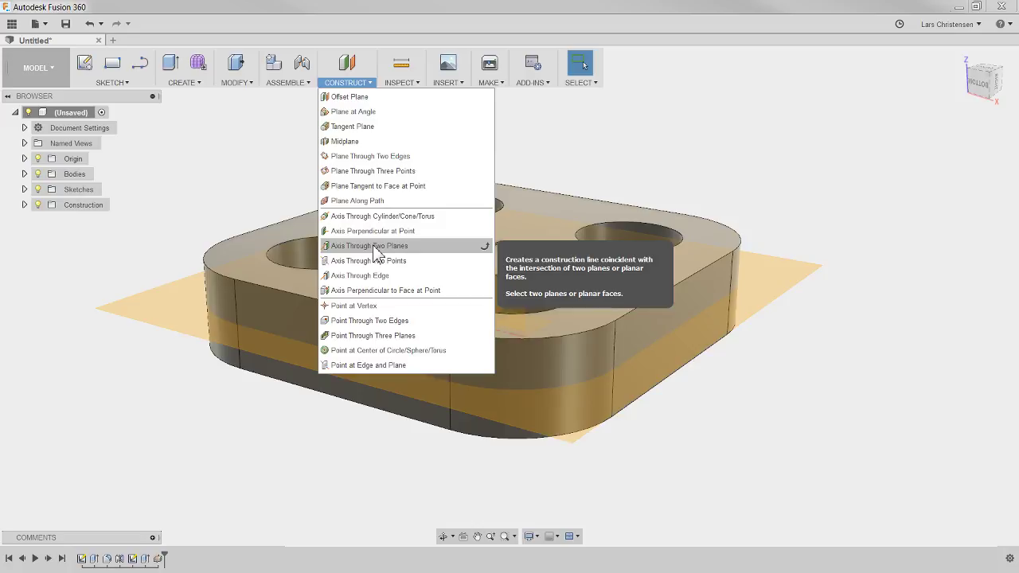
pyautogui.click(216, 211)
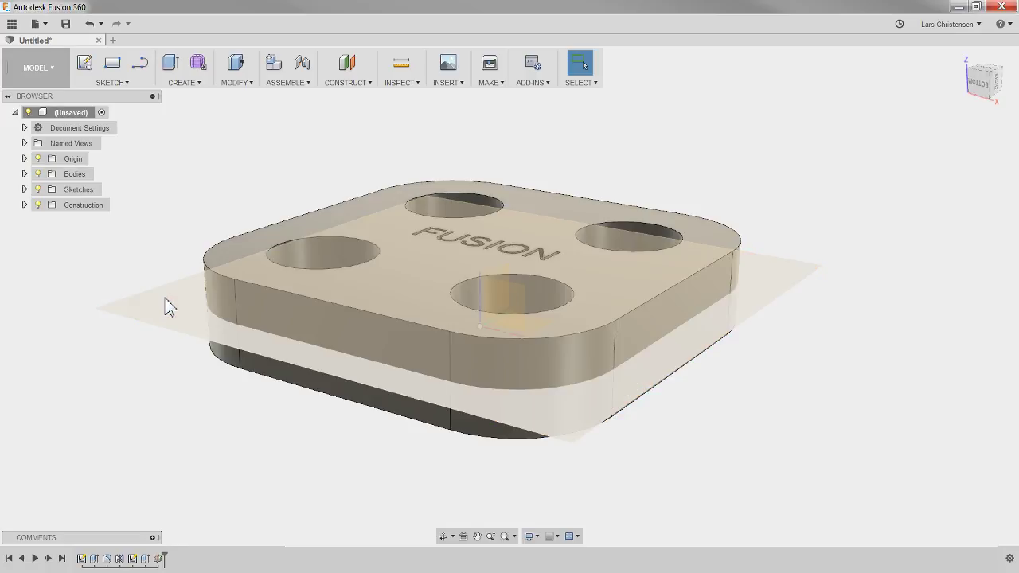
pyautogui.click(165, 298)
pyautogui.keyDown('shift'); pyautogui.moveTo(204, 435); pyautogui.dragTo(136, 250, button='middle'); pyautogui.keyUp('shift')
pyautogui.click(136, 250)
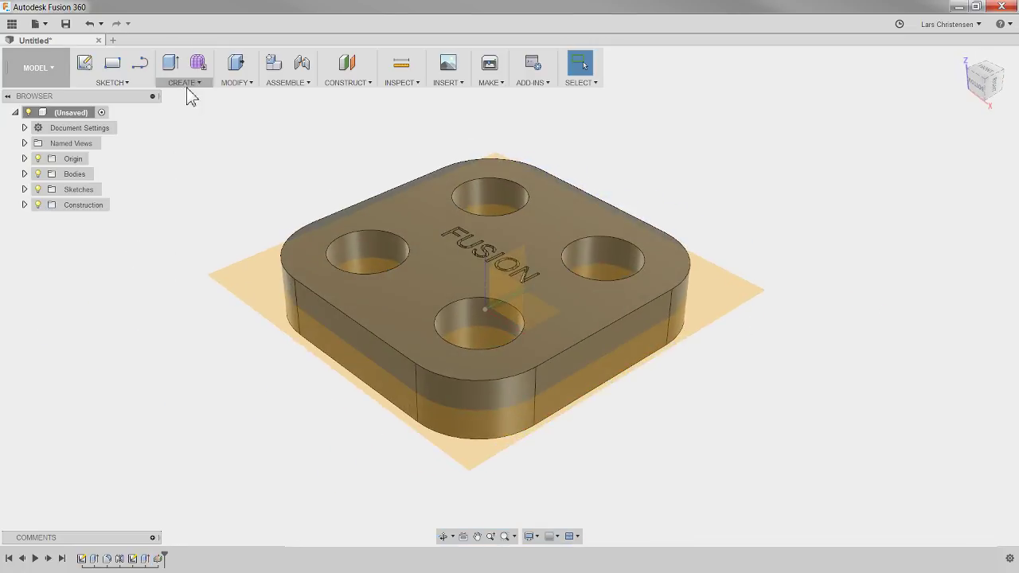
# - Construct an axis through two planes, using the plate's midplane and the vertical YZ origin plane
pyautogui.click(348, 82)
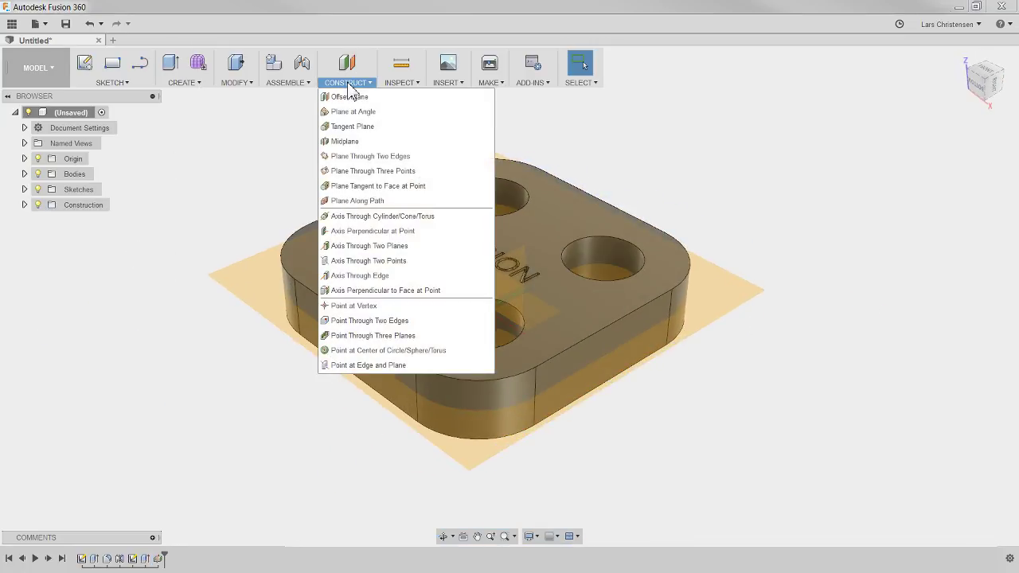
pyautogui.click(383, 247)
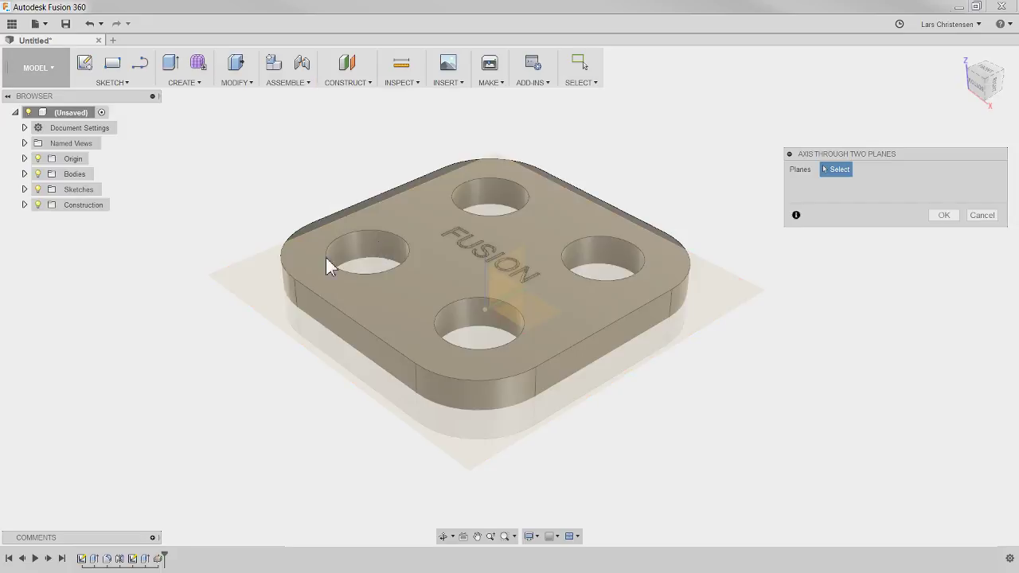
pyautogui.click(215, 309)
pyautogui.keyDown('shift'); pyautogui.moveTo(169, 370); pyautogui.dragTo(546, 416, button='middle'); pyautogui.keyUp('shift')
pyautogui.click(538, 321)
pyautogui.keyDown('shift'); pyautogui.moveTo(538, 321); pyautogui.dragTo(494, 304, button='middle'); pyautogui.keyUp('shift')
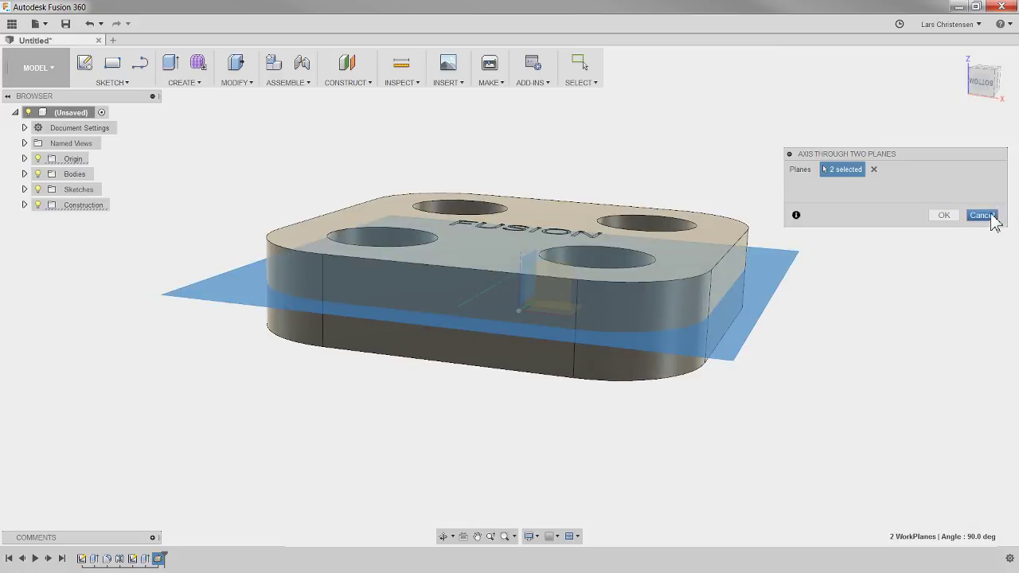
pyautogui.click(943, 214)
pyautogui.moveTo(912, 327)
pyautogui.keyDown('shift'); pyautogui.mouseDown(button='middle')
pyautogui.moveTo(911, 337)
pyautogui.moveTo(904, 330)
pyautogui.mouseUp(button='middle'); pyautogui.keyUp('shift')
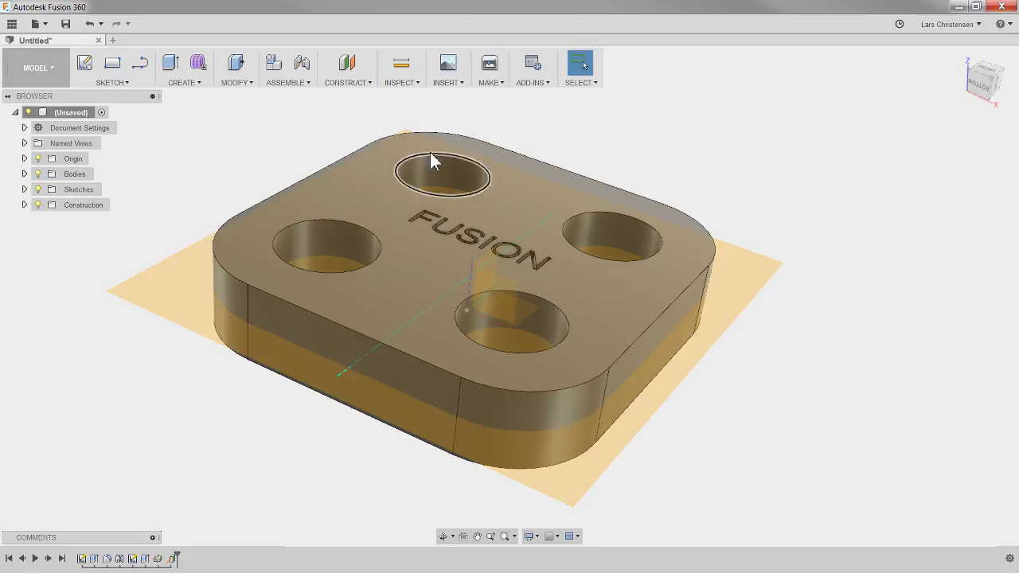
pyautogui.click(350, 82)
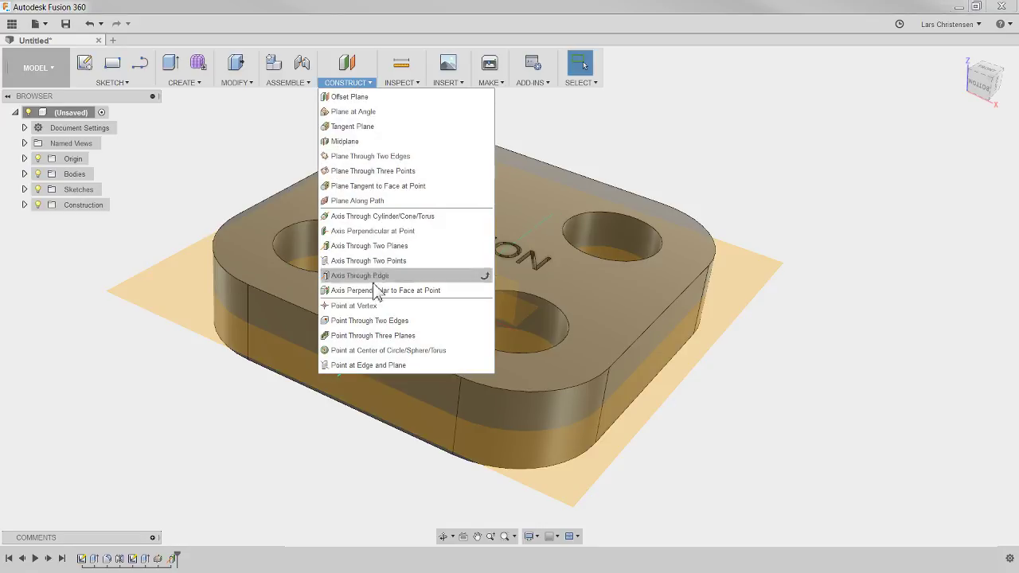
pyautogui.click(265, 142)
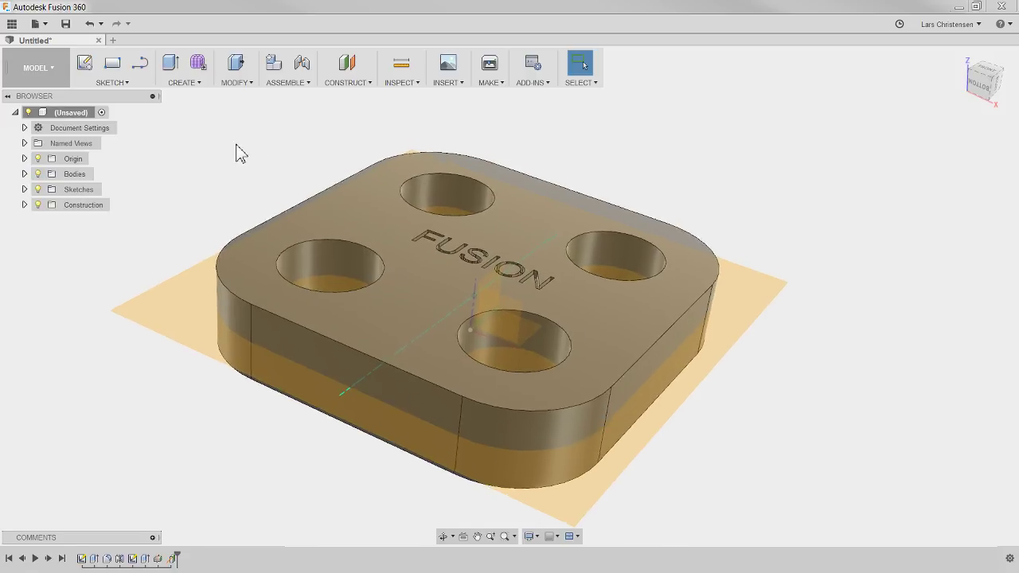
# - Circular-pattern the FUSION cut as a feature about the constructed axis with a quantity of 2, keeping the Full type and Adjust compute option
pyautogui.click(199, 85)
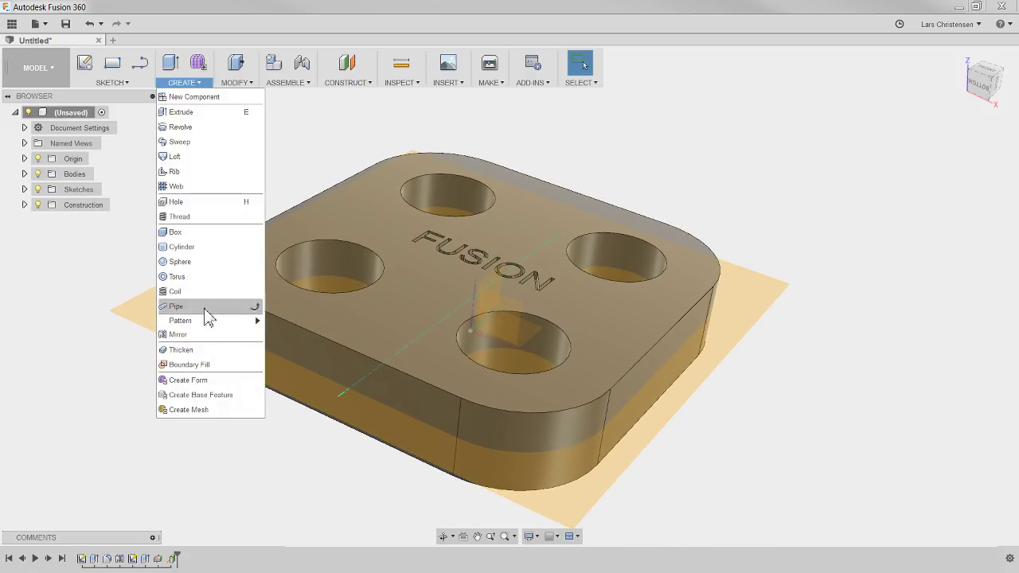
pyautogui.moveTo(255, 322)
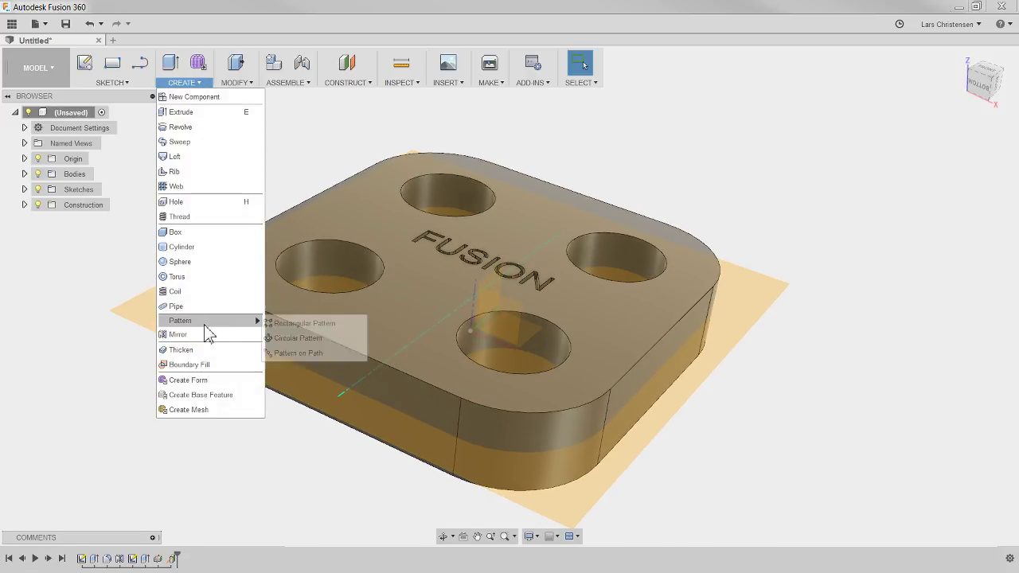
pyautogui.click(296, 338)
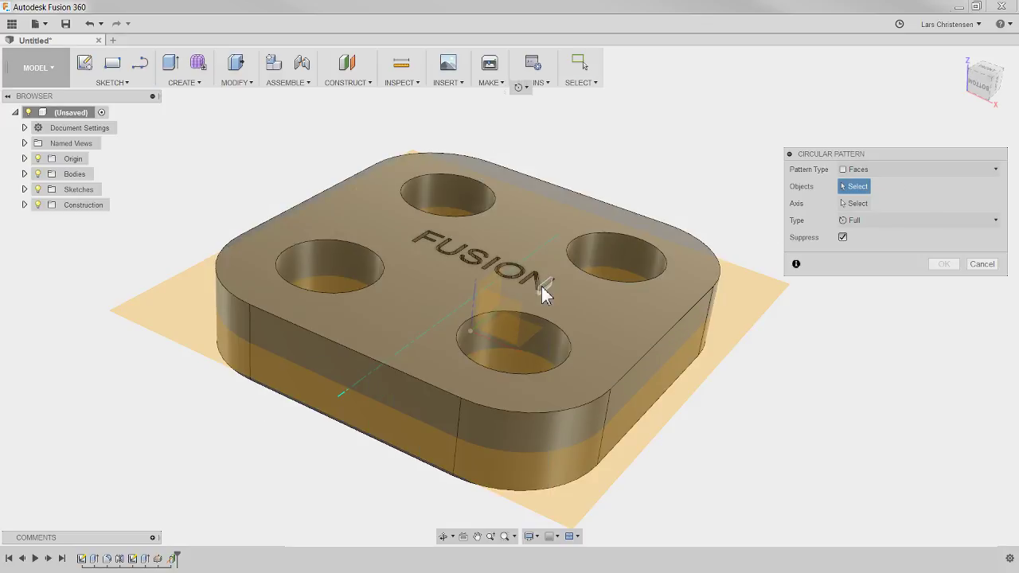
pyautogui.click(874, 170)
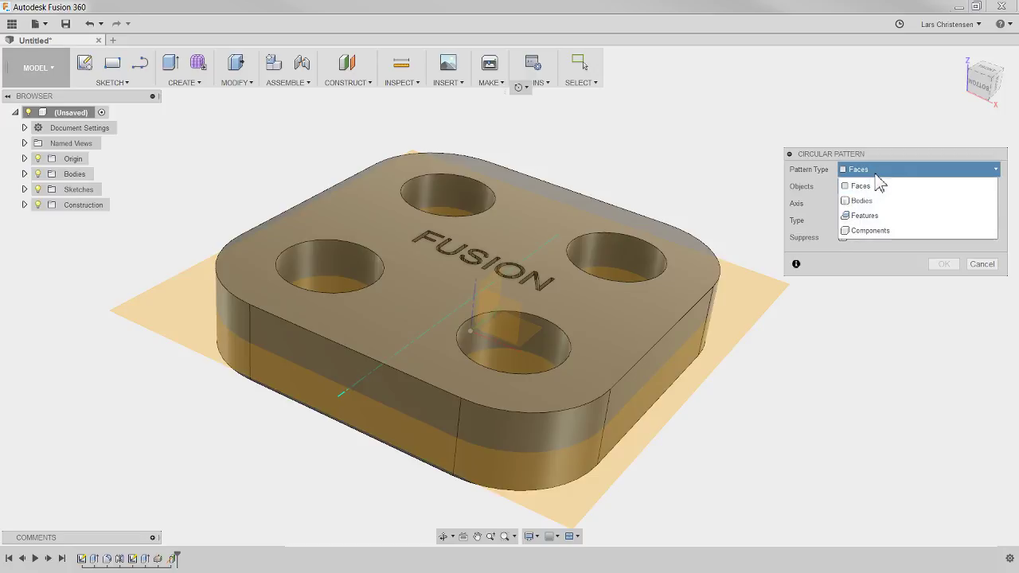
pyautogui.click(867, 216)
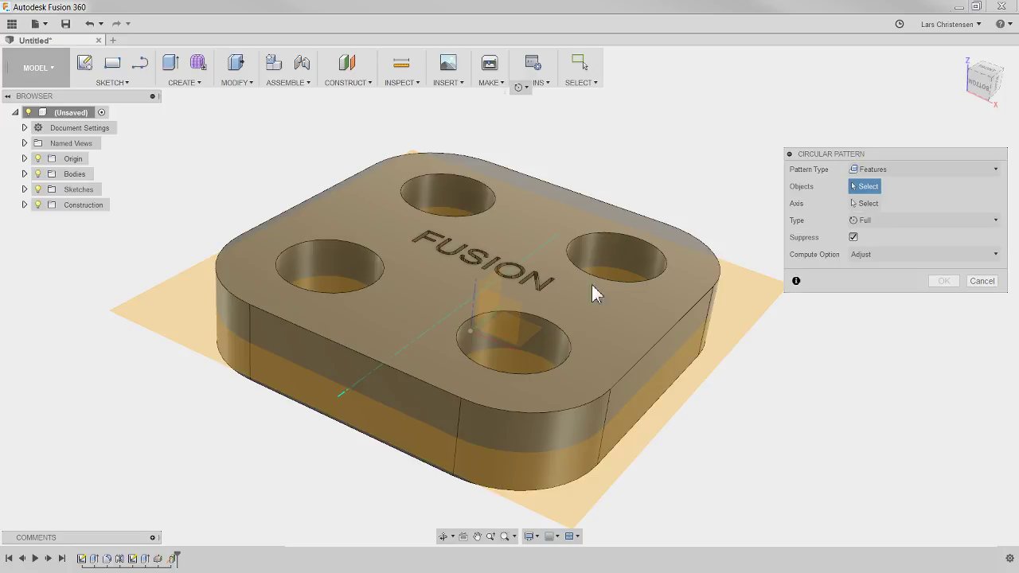
pyautogui.click(148, 558)
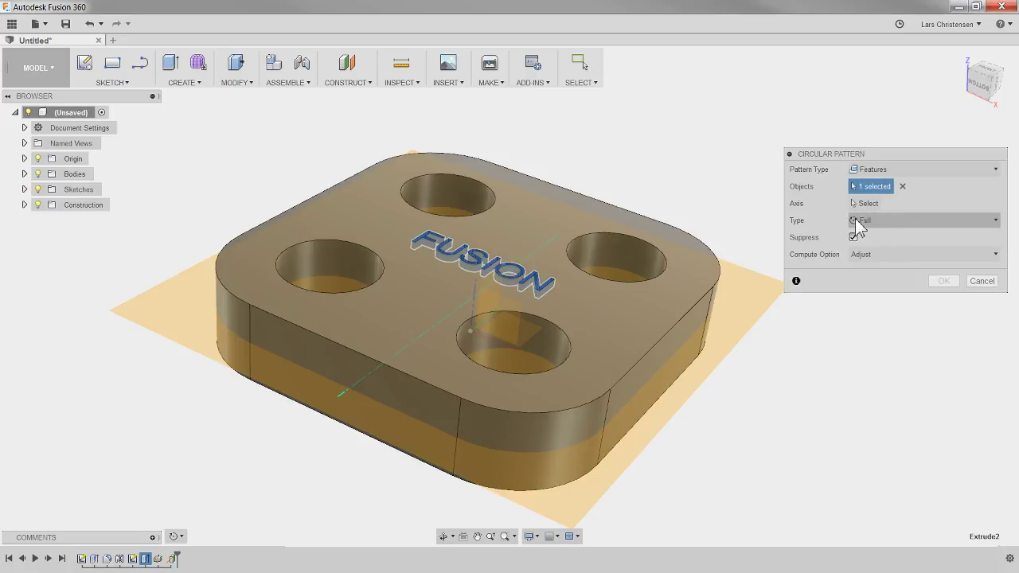
pyautogui.click(870, 206)
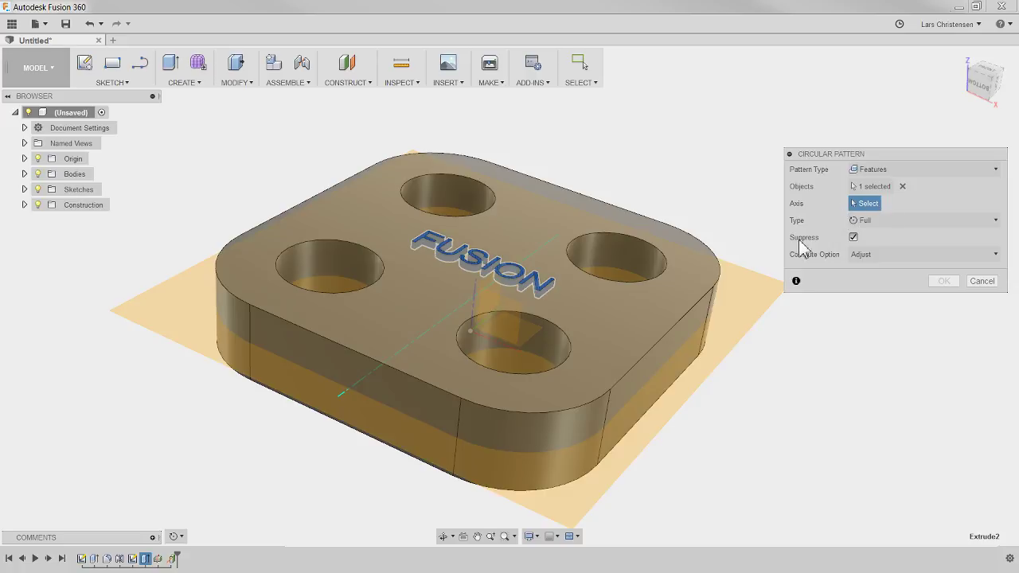
pyautogui.click(341, 404)
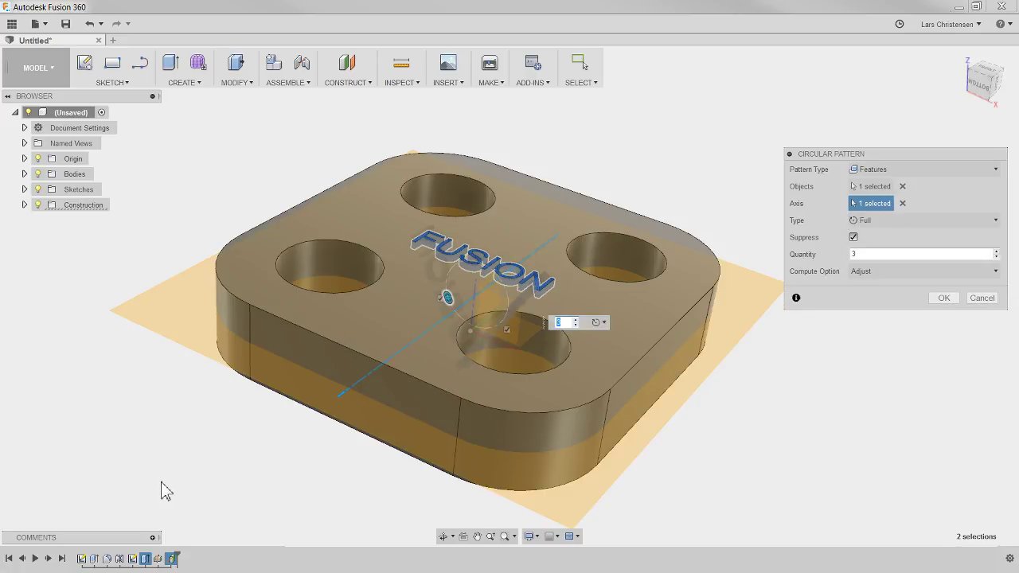
pyautogui.scroll(2, 913, 358)
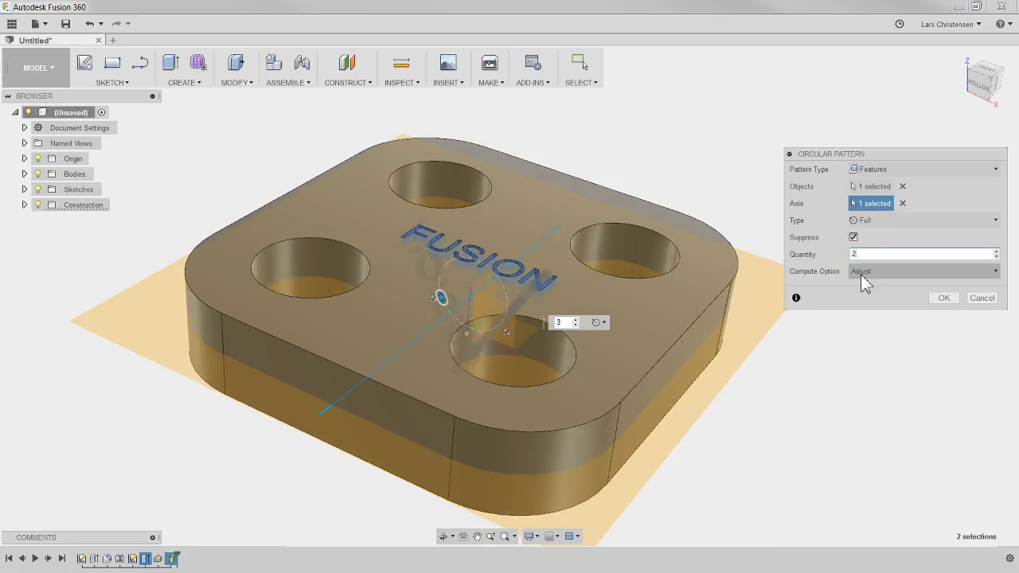
pyautogui.keyDown('shift'); pyautogui.moveTo(659, 349); pyautogui.dragTo(916, 358, button='middle'); pyautogui.keyUp('shift')
pyautogui.click(943, 297)
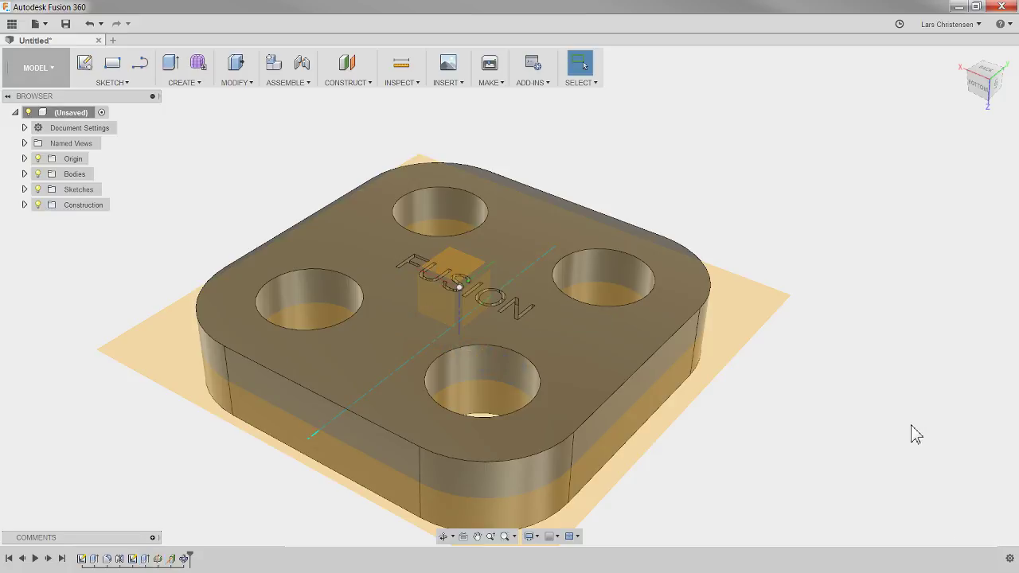
# - Hide the construction geometry and inspect the FUSION engraving on both faces of the plate
pyautogui.keyDown('shift'); pyautogui.moveTo(916, 434); pyautogui.dragTo(893, 427, button='middle'); pyautogui.keyUp('shift')
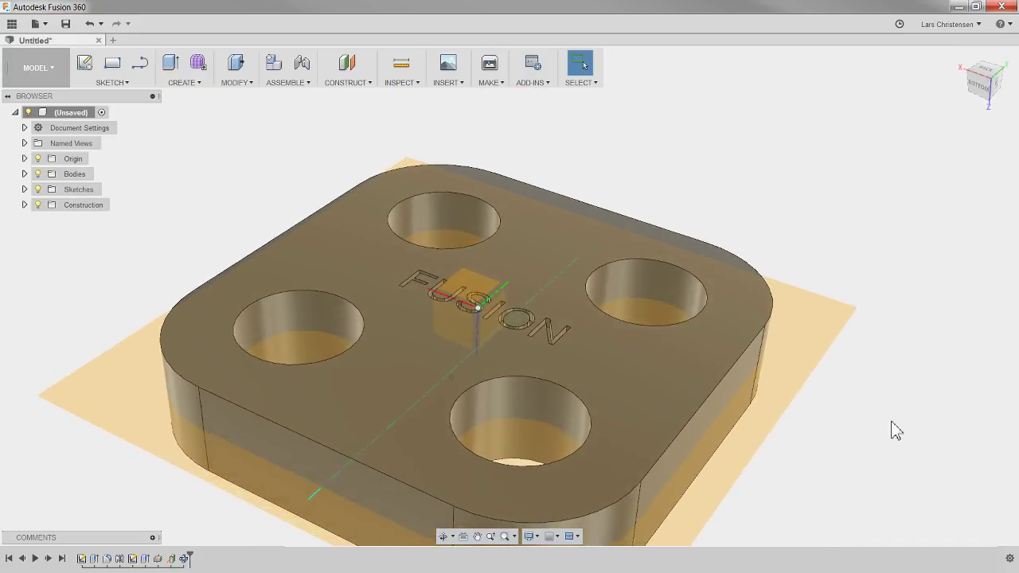
pyautogui.click(37, 205)
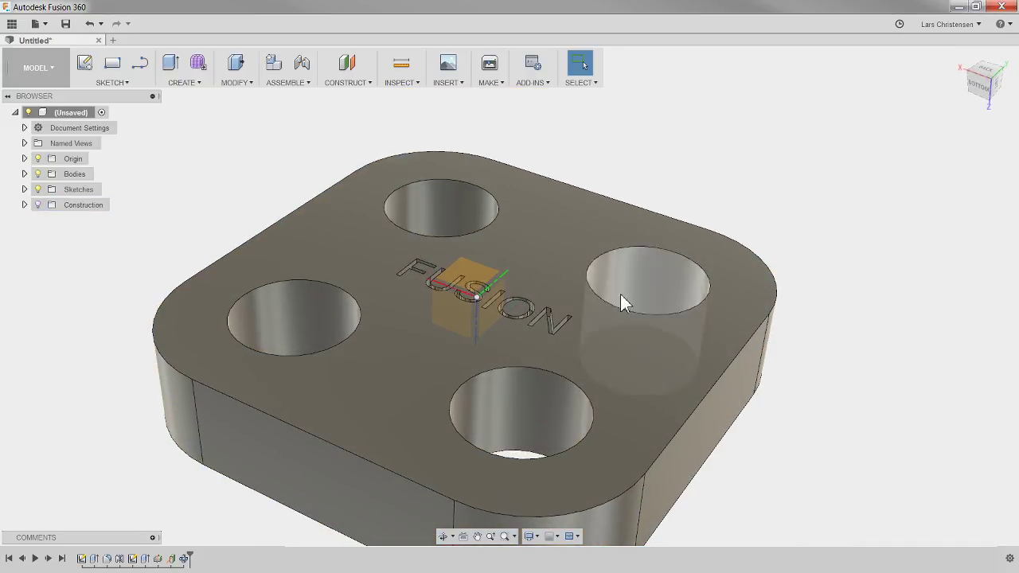
pyautogui.keyDown('shift'); pyautogui.moveTo(621, 295); pyautogui.dragTo(119, 509, button='middle'); pyautogui.keyUp('shift')
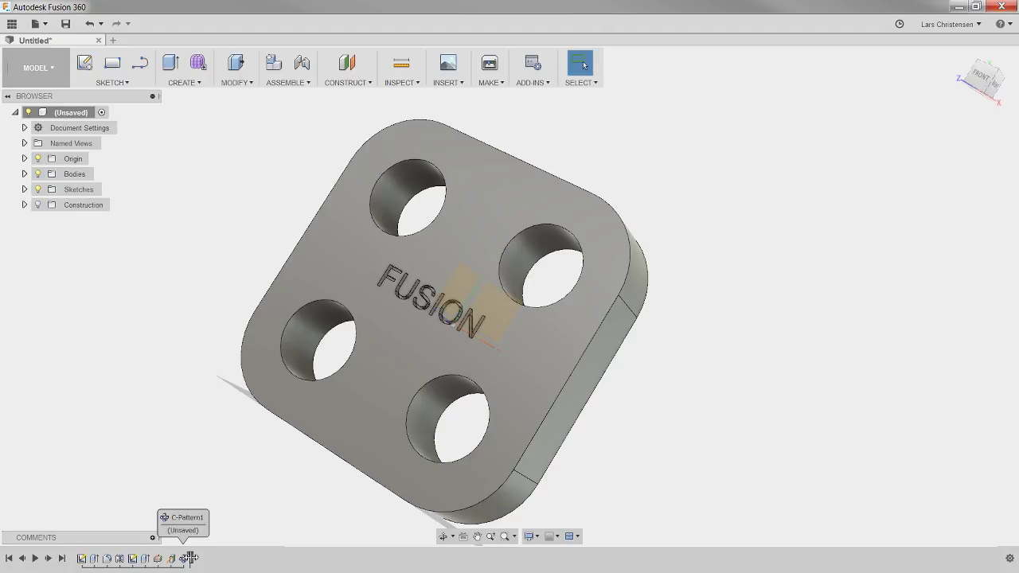
# - Roll the timeline back to just after the plate's first extrusion and edit its profile to include one hole circle, filling that hole
pyautogui.moveTo(191, 558); pyautogui.dragTo(99, 562)
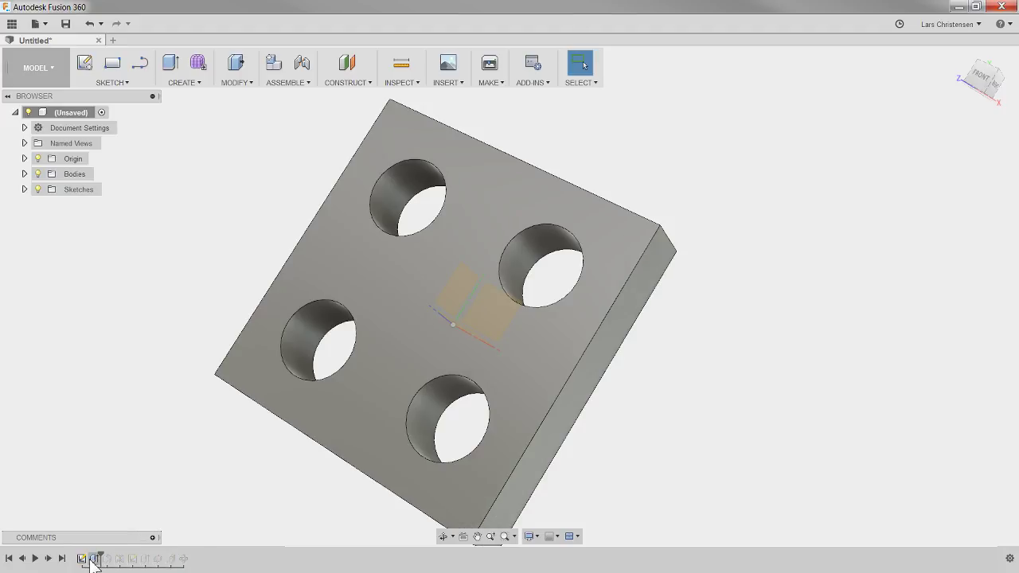
pyautogui.rightClick(93, 558)
pyautogui.click(104, 439)
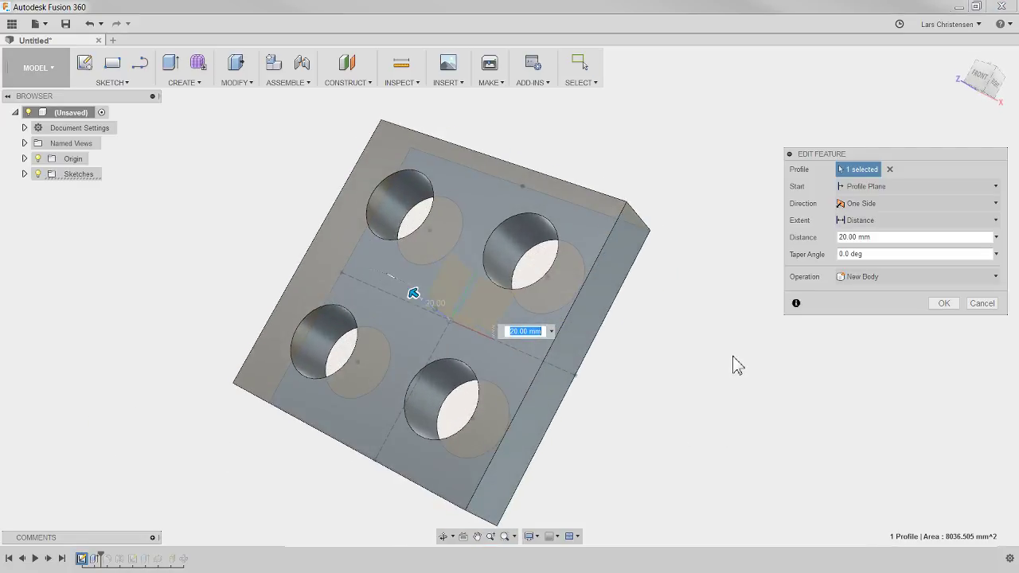
pyautogui.click(889, 169)
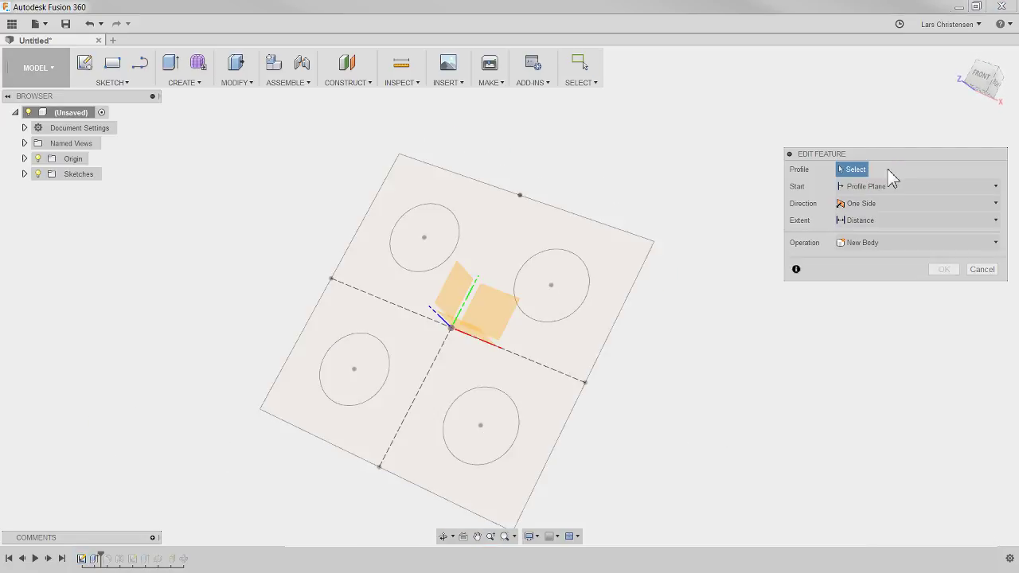
pyautogui.click(555, 355)
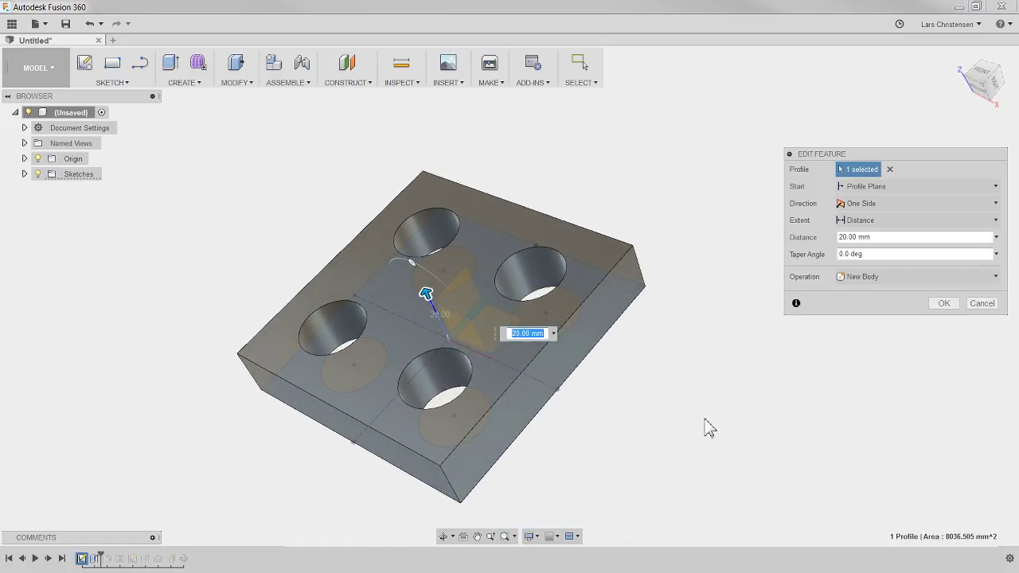
pyautogui.click(552, 322)
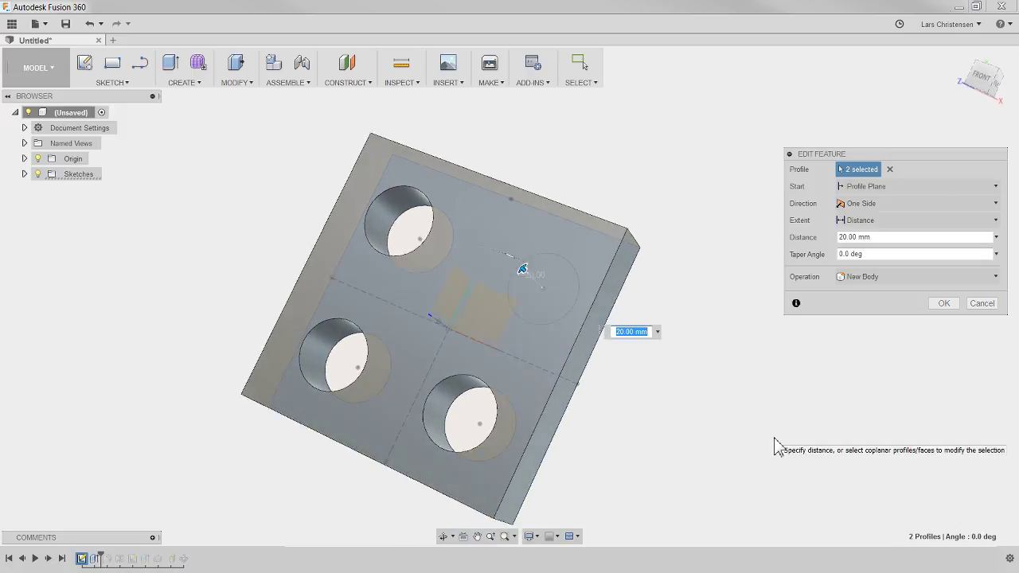
pyautogui.click(944, 304)
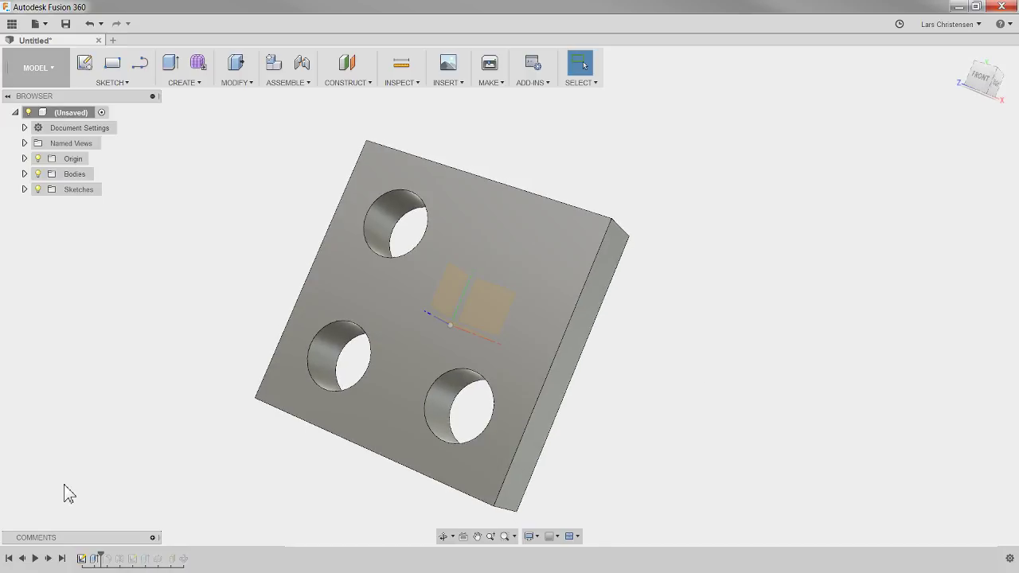
# - Show Sketch1 with the hole circles and create a sketch on the plate's large face
pyautogui.click(23, 189)
pyautogui.click(47, 204)
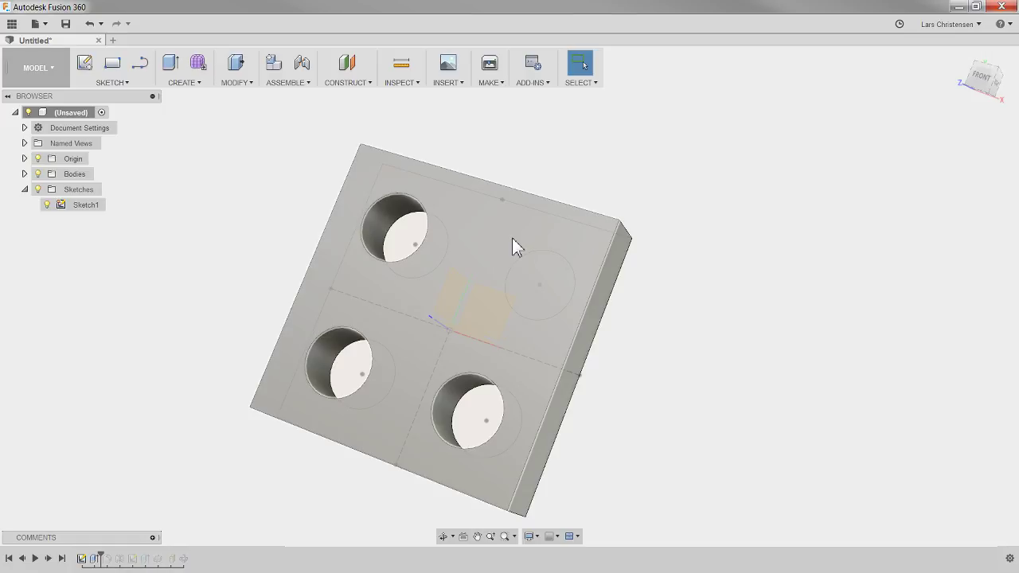
pyautogui.rightClick(512, 238)
pyautogui.click(499, 299)
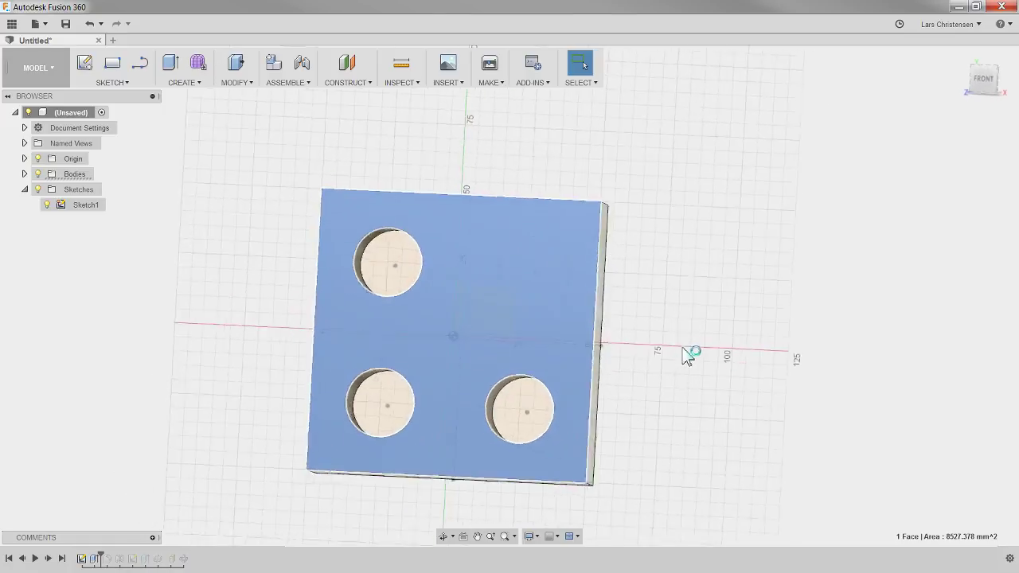
# - Extrude the filled hole's circle from Sketch1 as a Join, forming a cylindrical boss that protrudes from the plate's face
pyautogui.press('q')
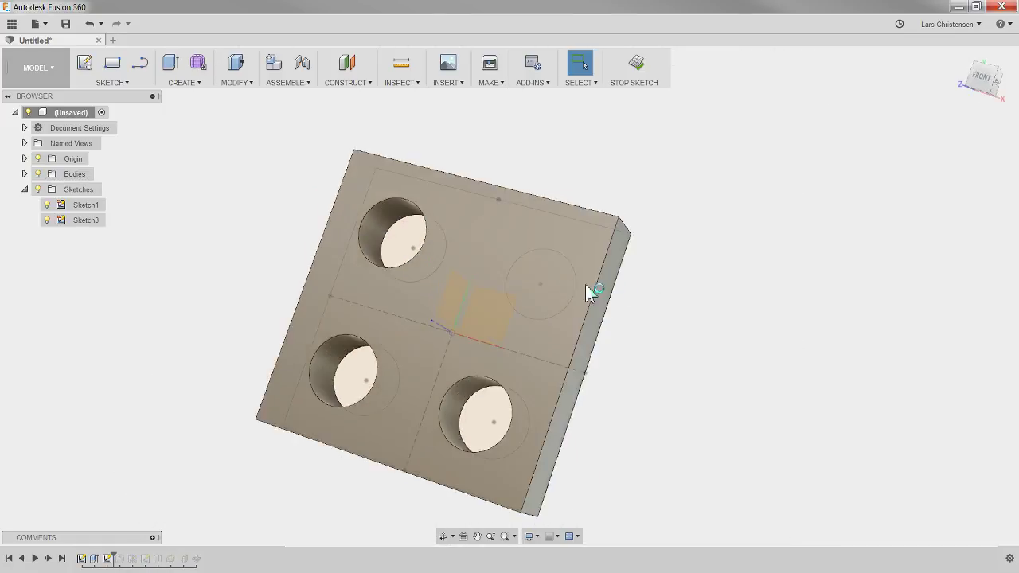
pyautogui.moveTo(630, 318)
pyautogui.keyDown('shift'); pyautogui.mouseDown(button='middle')
pyautogui.moveTo(623, 353)
pyautogui.moveTo(530, 344)
pyautogui.moveTo(445, 289)
pyautogui.mouseUp(button='middle'); pyautogui.keyUp('shift')
pyautogui.click(428, 284)
pyautogui.keyDown('shift'); pyautogui.moveTo(590, 329); pyautogui.dragTo(506, 312, button='middle'); pyautogui.keyUp('shift')
pyautogui.moveTo(515, 307); pyautogui.dragTo(355, 308)
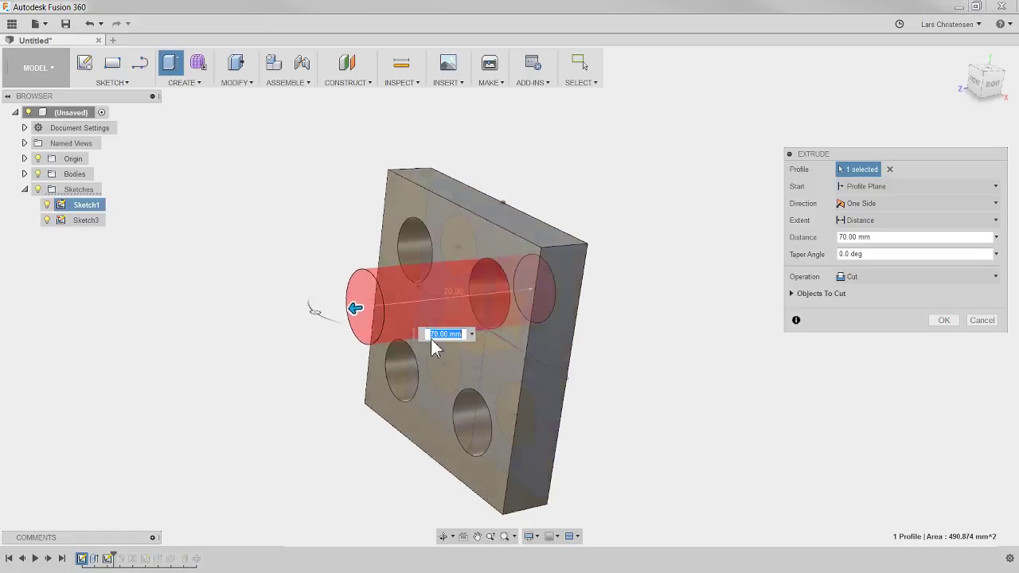
pyautogui.click(862, 278)
pyautogui.click(859, 293)
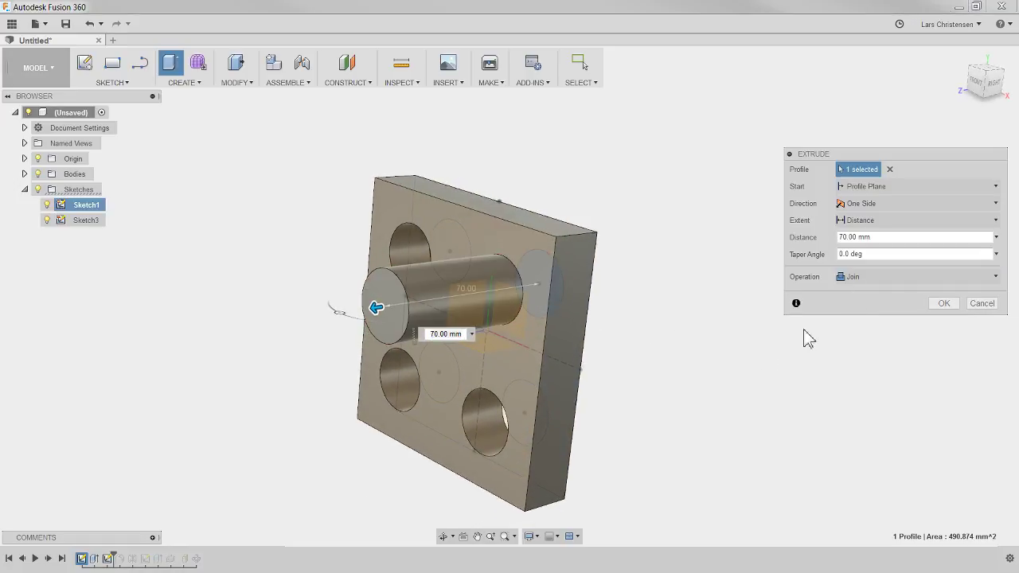
pyautogui.moveTo(346, 324); pyautogui.dragTo(432, 311)
pyautogui.keyDown('shift'); pyautogui.moveTo(432, 309); pyautogui.dragTo(445, 332, button='middle'); pyautogui.keyUp('shift')
pyautogui.click(943, 304)
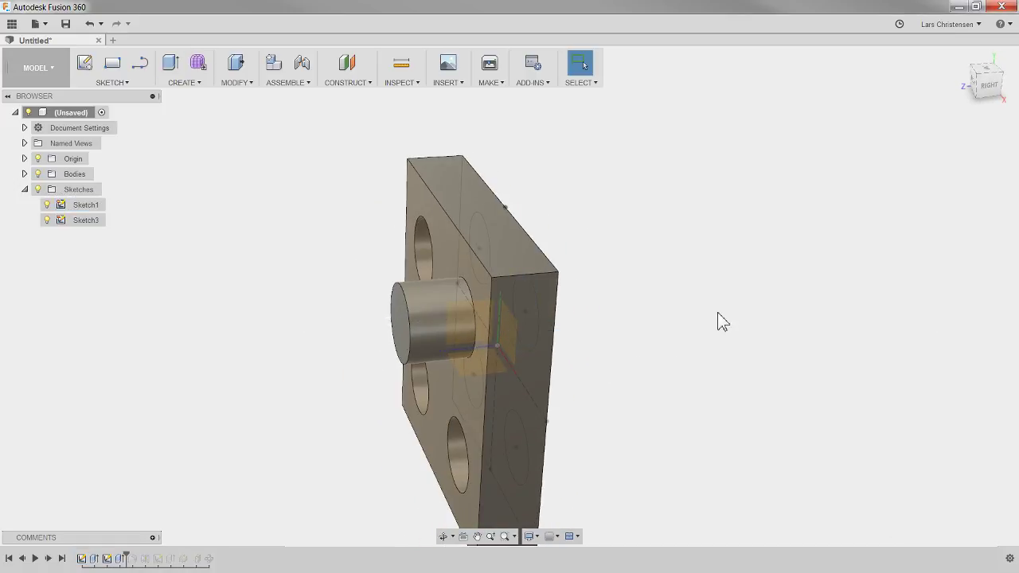
# - Hide Sketch1, Sketch3 and the origin geometry, and view the plate with its boss
pyautogui.keyDown('shift'); pyautogui.moveTo(718, 321); pyautogui.dragTo(45, 226, button='middle'); pyautogui.keyUp('shift')
pyautogui.click(46, 204)
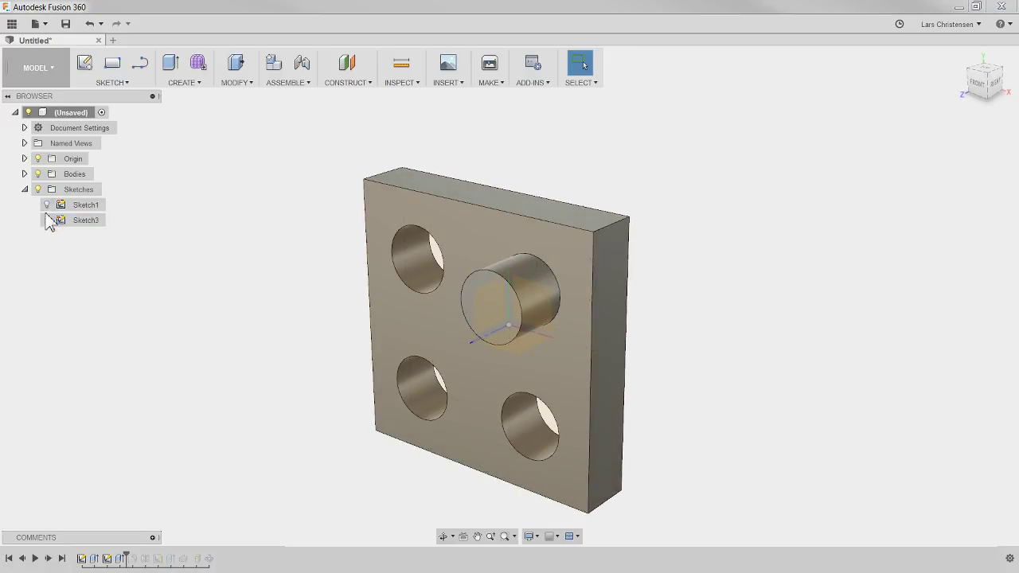
pyautogui.click(45, 218)
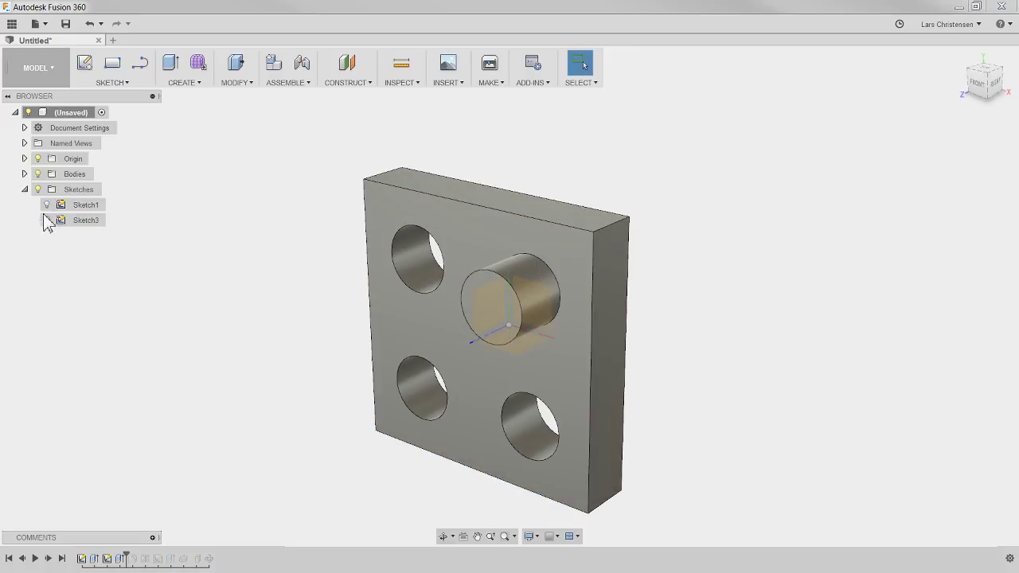
pyautogui.click(38, 159)
pyautogui.keyDown('shift'); pyautogui.moveTo(244, 241); pyautogui.dragTo(605, 381, button='middle'); pyautogui.keyUp('shift')
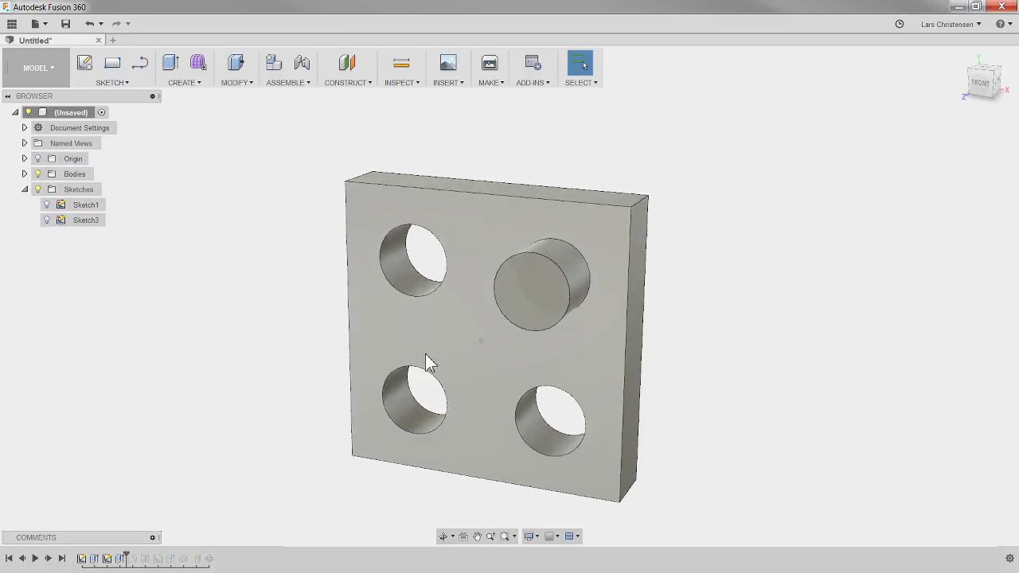
pyautogui.keyDown('shift'); pyautogui.moveTo(427, 359); pyautogui.dragTo(557, 294, button='middle'); pyautogui.keyUp('shift')
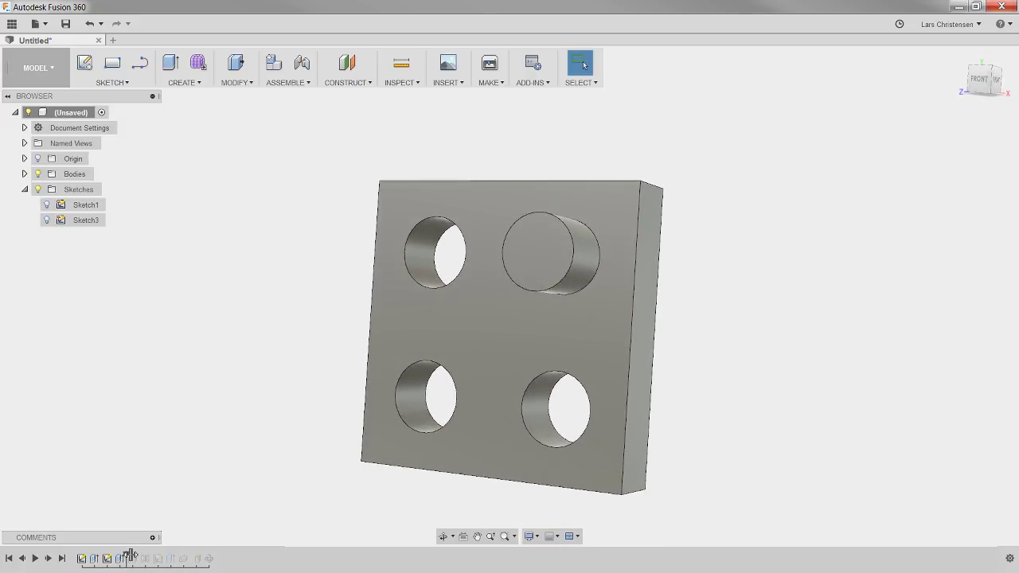
# - Roll the timeline forward to its end to restore the fillets and FUSION engravings, and collapse the sketches folder
pyautogui.moveTo(130, 555); pyautogui.dragTo(215, 557)
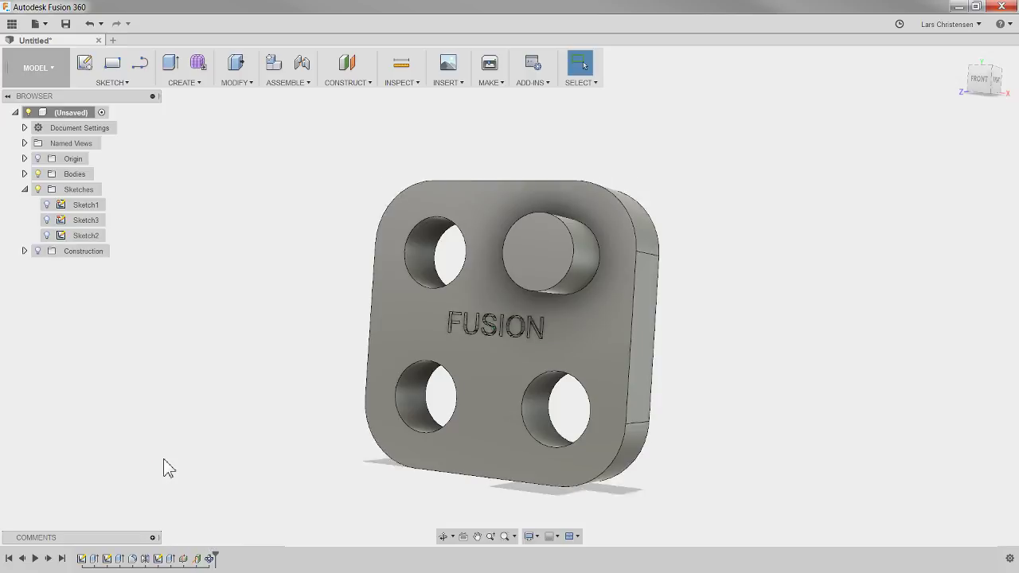
pyautogui.keyDown('shift'); pyautogui.moveTo(164, 461); pyautogui.dragTo(774, 323, button='middle'); pyautogui.keyUp('shift')
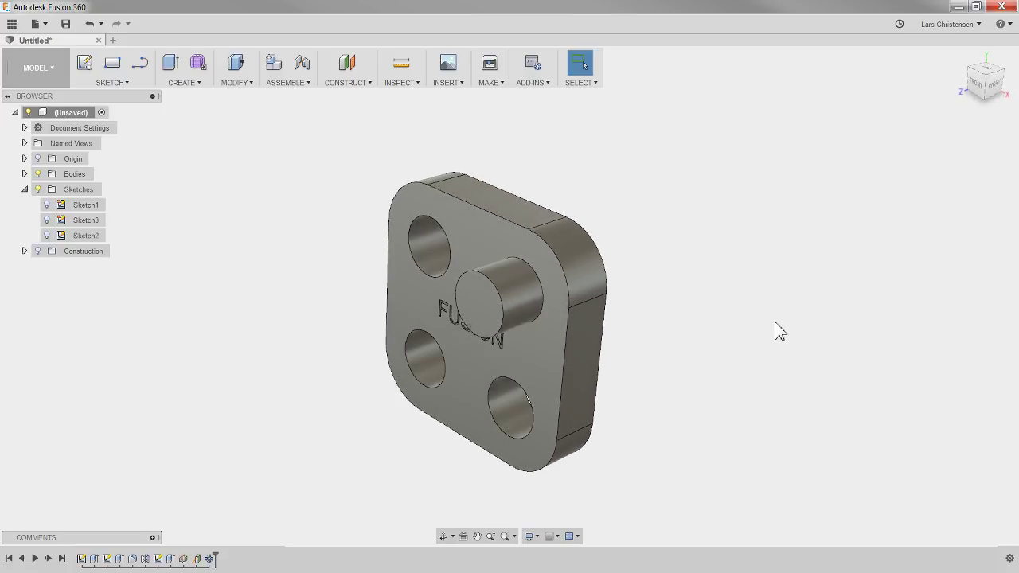
pyautogui.click(23, 190)
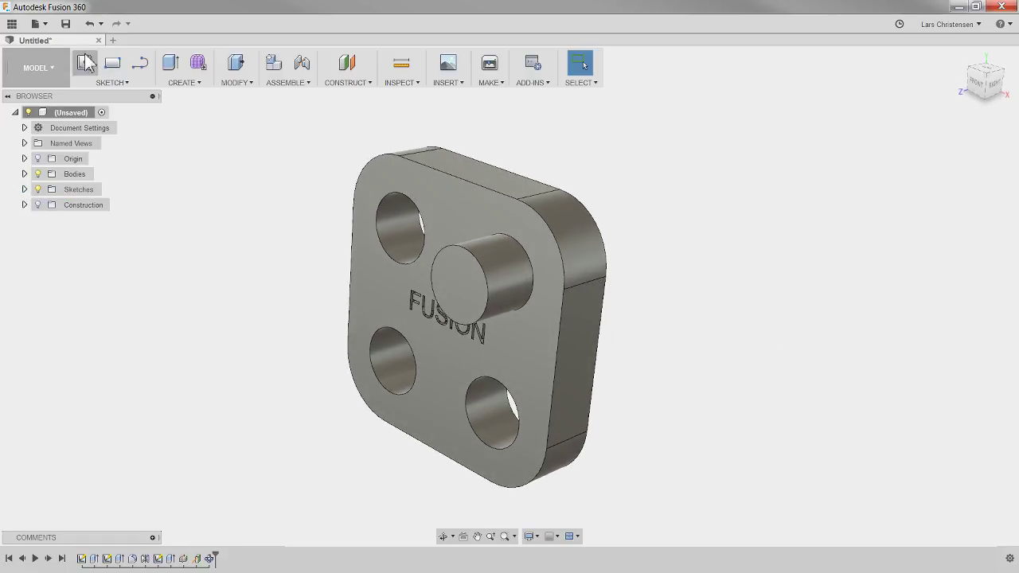
# - Show the project data and save the design as Right Version in the master folder of the LiveStream project
pyautogui.click(12, 23)
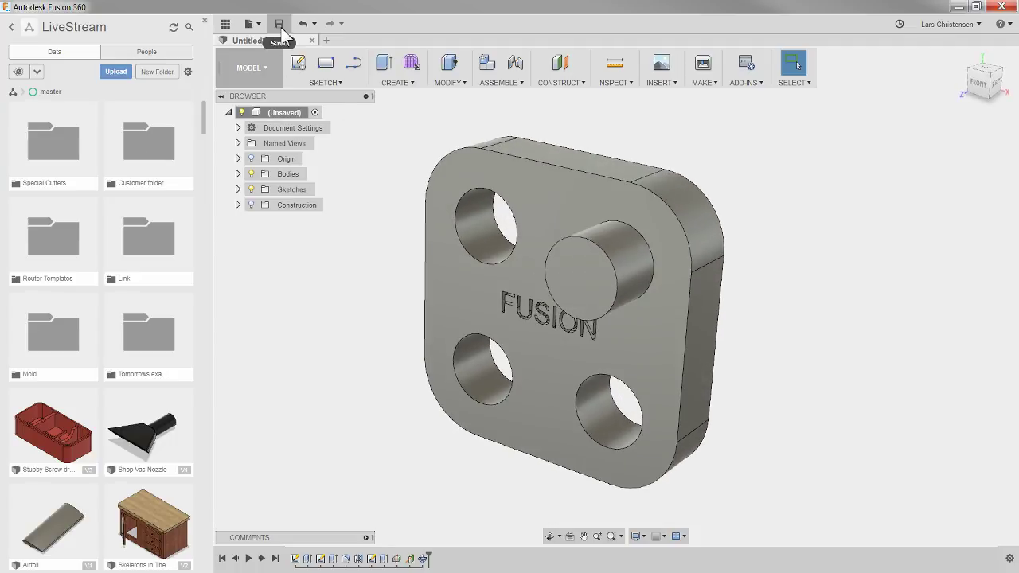
pyautogui.click(279, 26)
pyautogui.click(407, 124)
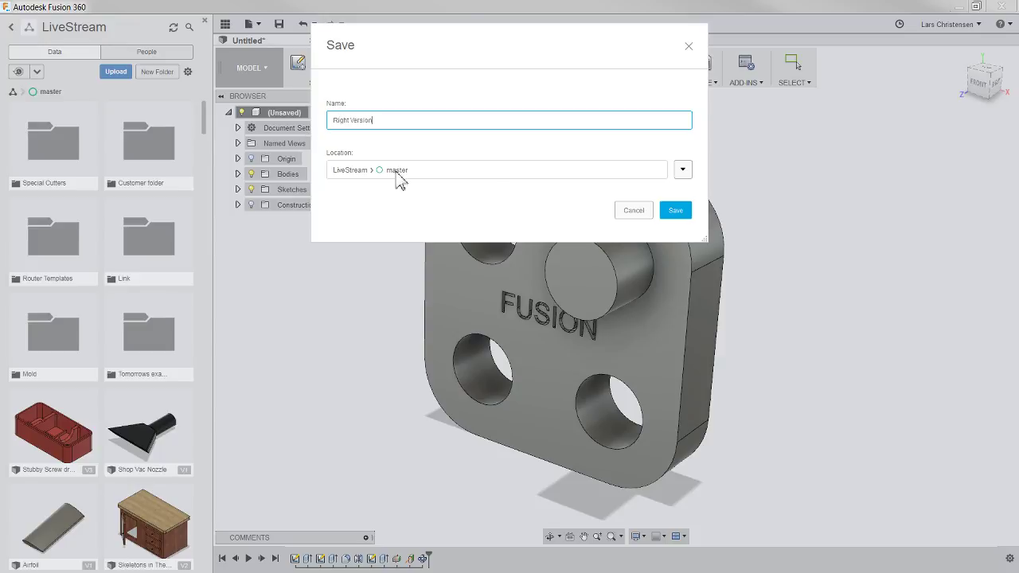
pyautogui.click(675, 210)
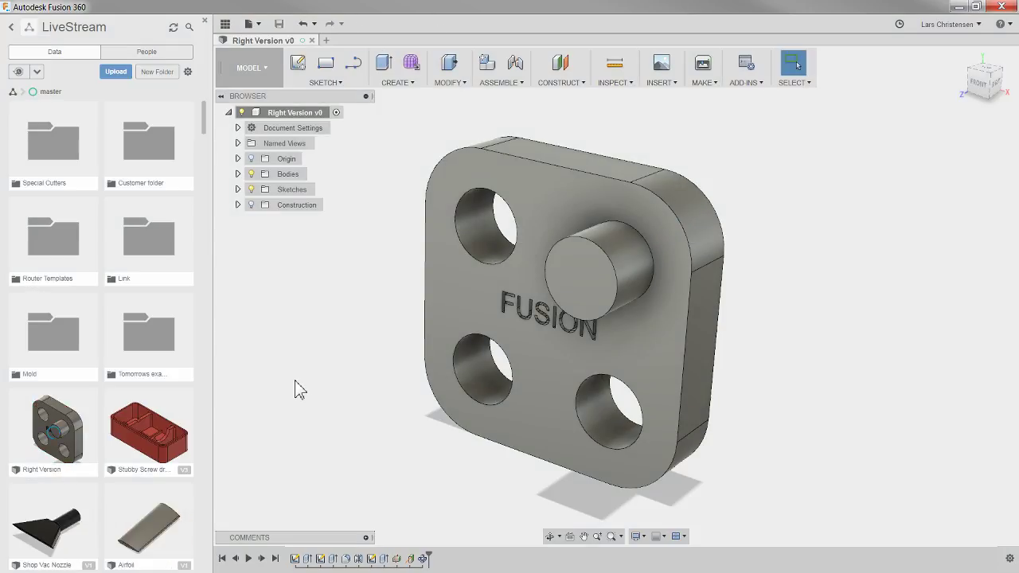
# - Hide the project data and mirror the plate body about the flat end face of its boss, using the Bodies pattern type
pyautogui.click(225, 23)
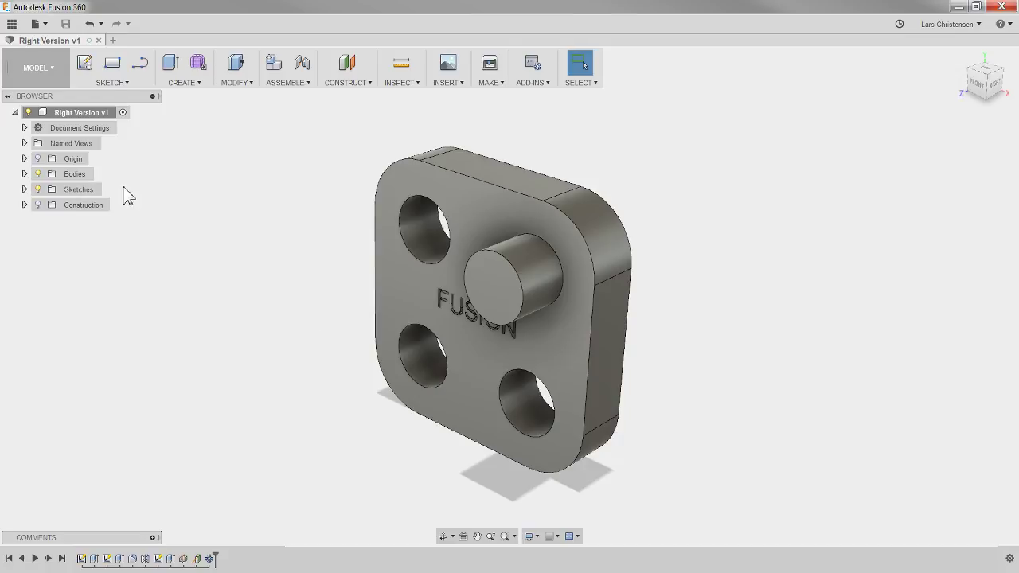
pyautogui.click(188, 86)
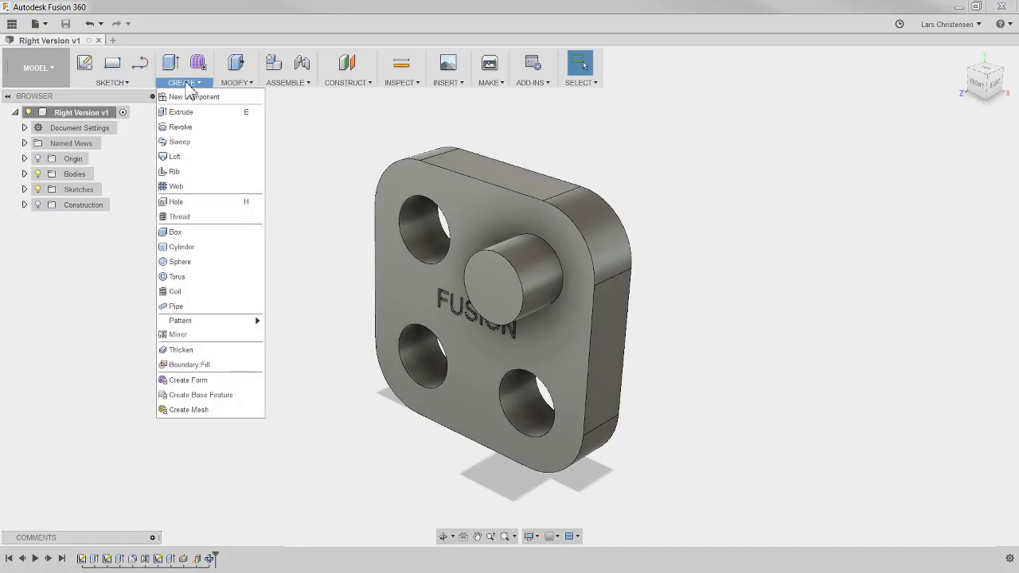
pyautogui.click(172, 335)
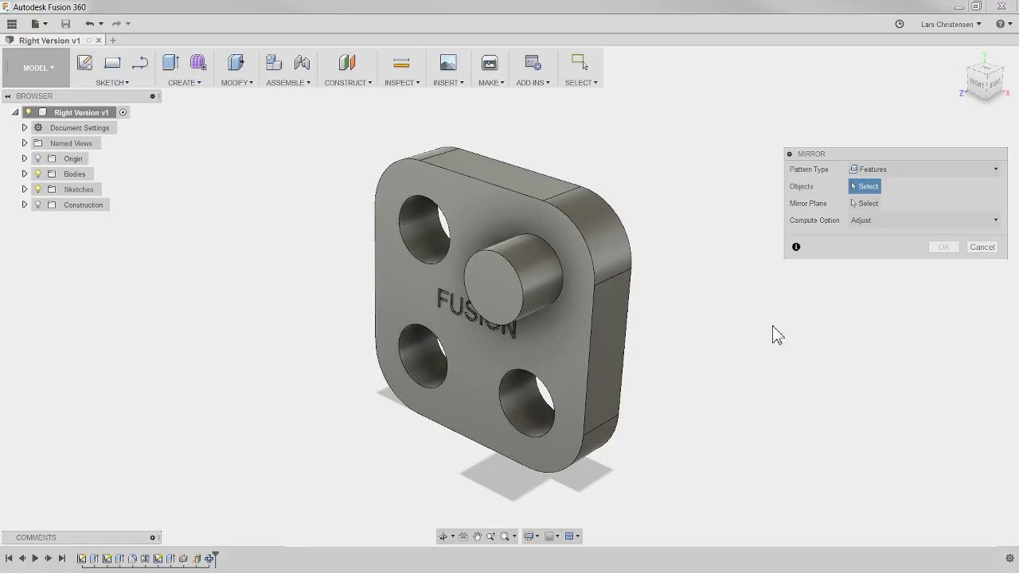
pyautogui.click(923, 169)
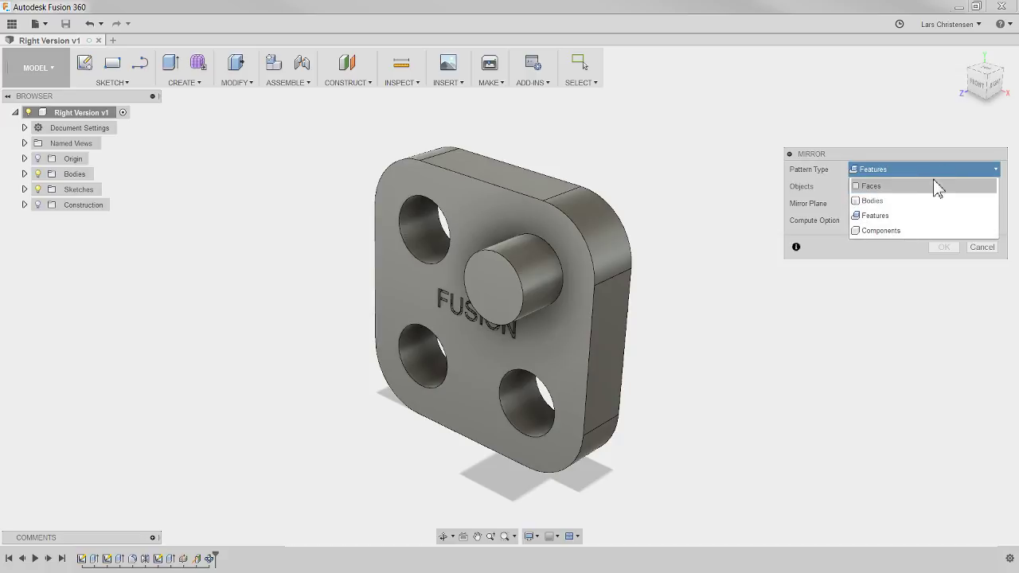
pyautogui.click(868, 200)
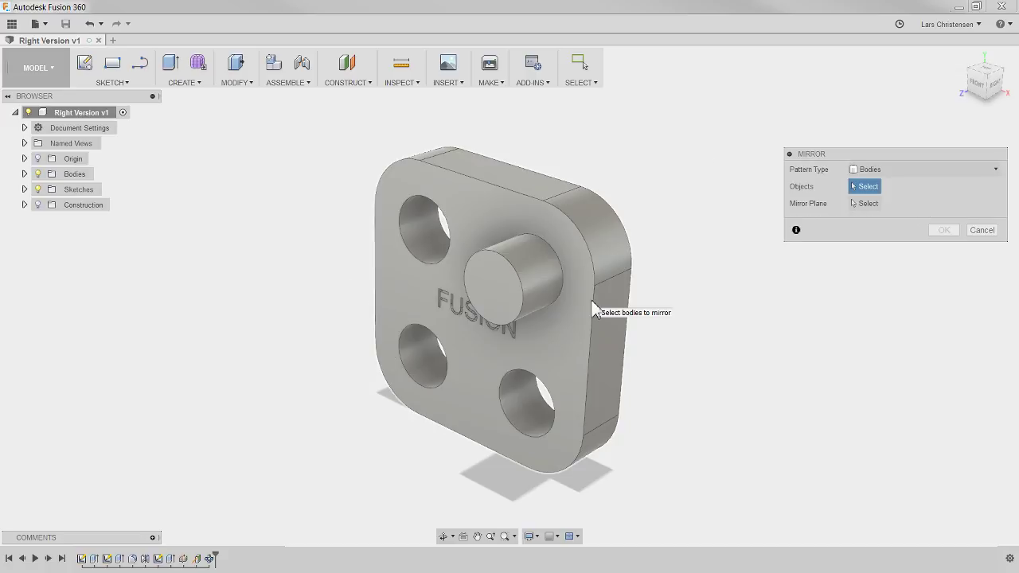
pyautogui.click(549, 331)
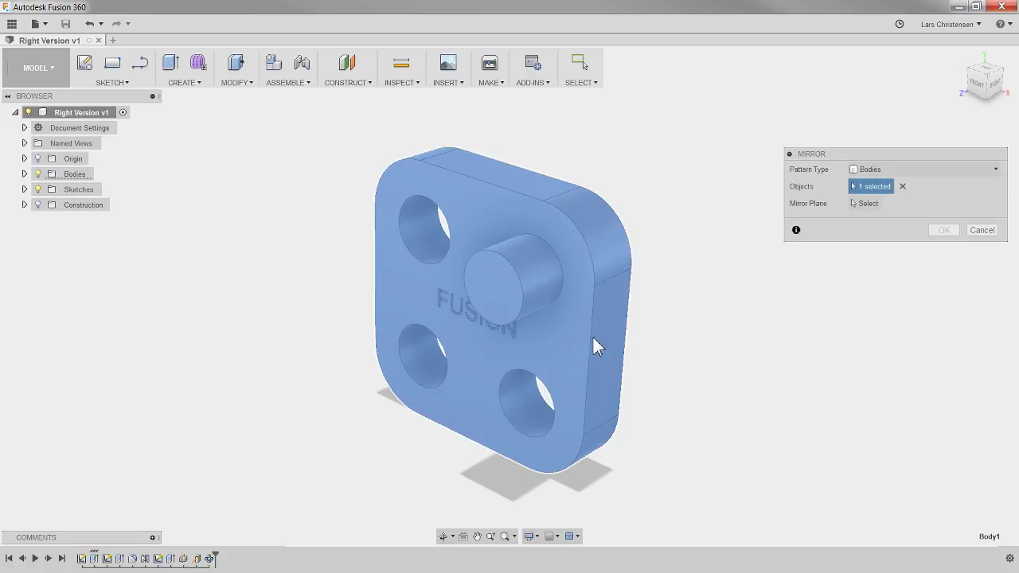
pyautogui.click(862, 204)
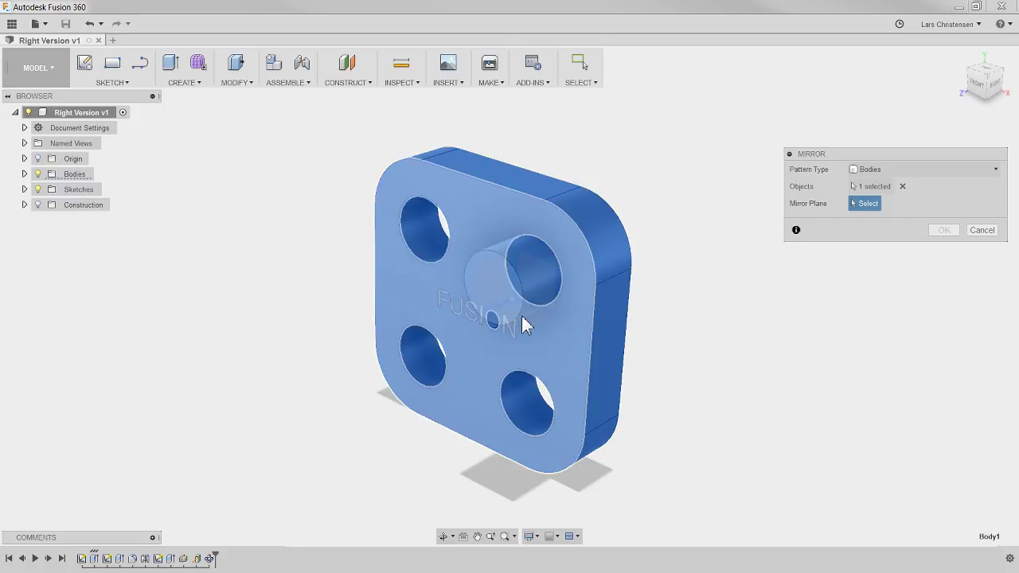
pyautogui.click(482, 291)
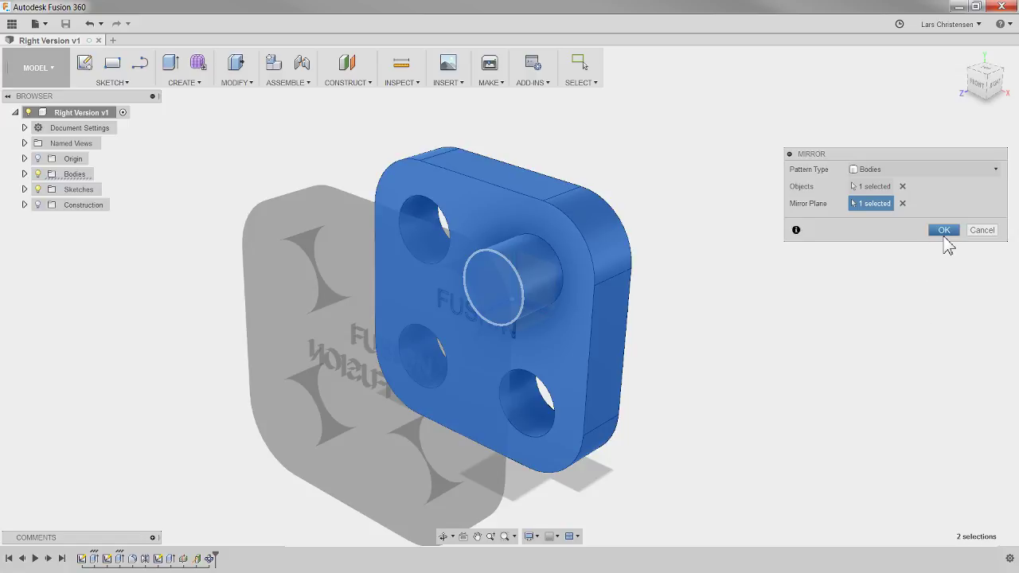
pyautogui.click(943, 231)
pyautogui.keyDown('shift'); pyautogui.moveTo(926, 244); pyautogui.dragTo(693, 367, button='middle'); pyautogui.keyUp('shift')
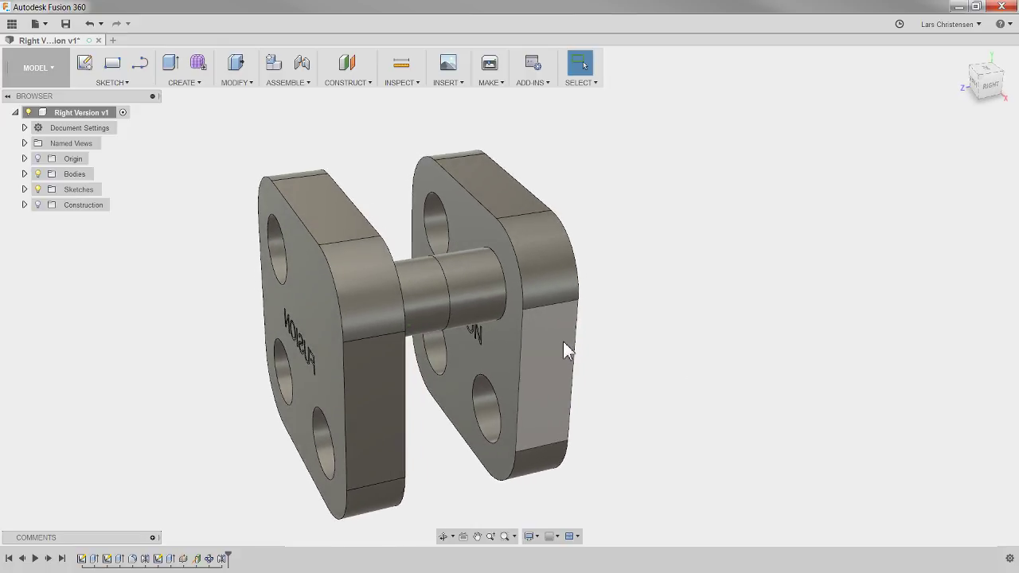
pyautogui.keyDown('shift'); pyautogui.moveTo(563, 342); pyautogui.dragTo(327, 245, button='middle'); pyautogui.keyUp('shift')
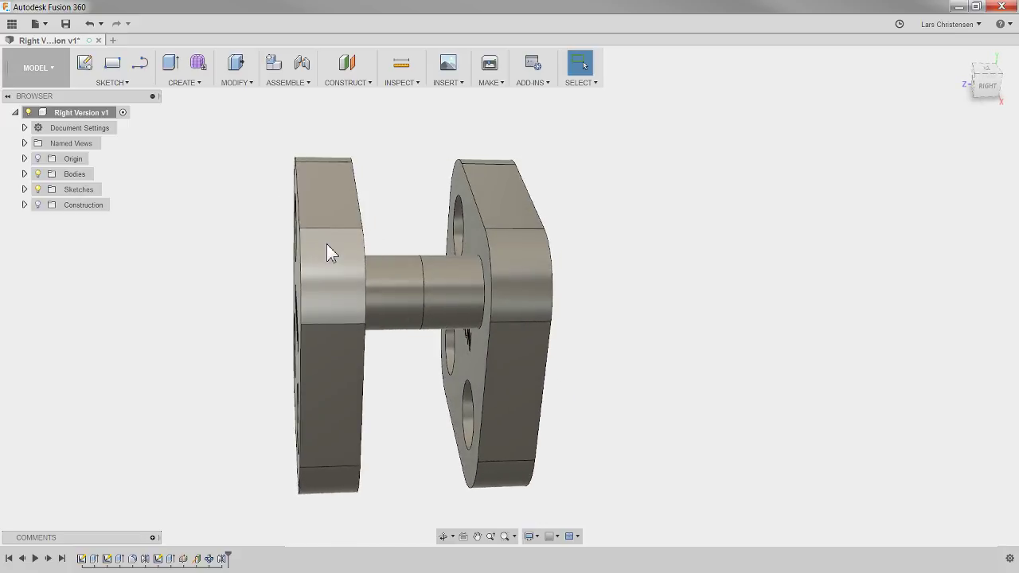
# - Expand the bodies folder and highlight Body1 and Body2 in turn to identify which plate each one is
pyautogui.click(24, 173)
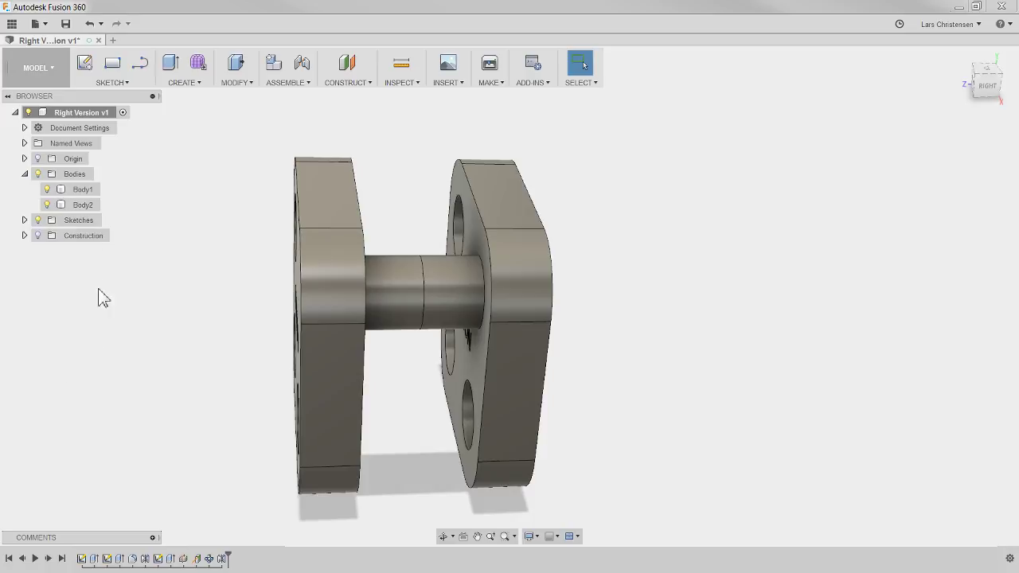
pyautogui.click(79, 189)
pyautogui.keyDown('shift'); pyautogui.moveTo(187, 272); pyautogui.dragTo(168, 250, button='middle'); pyautogui.keyUp('shift')
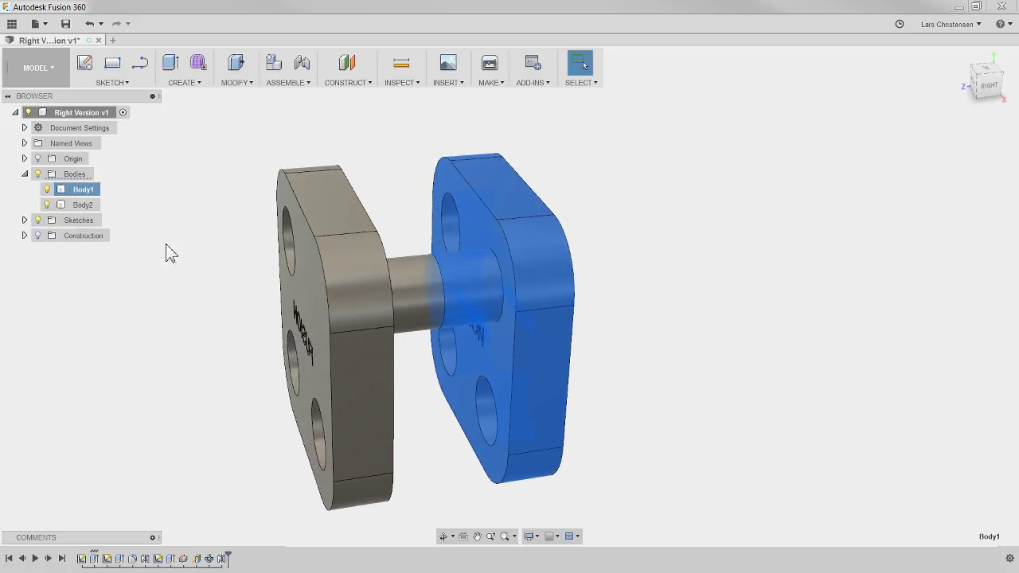
pyautogui.click(88, 206)
pyautogui.click(133, 366)
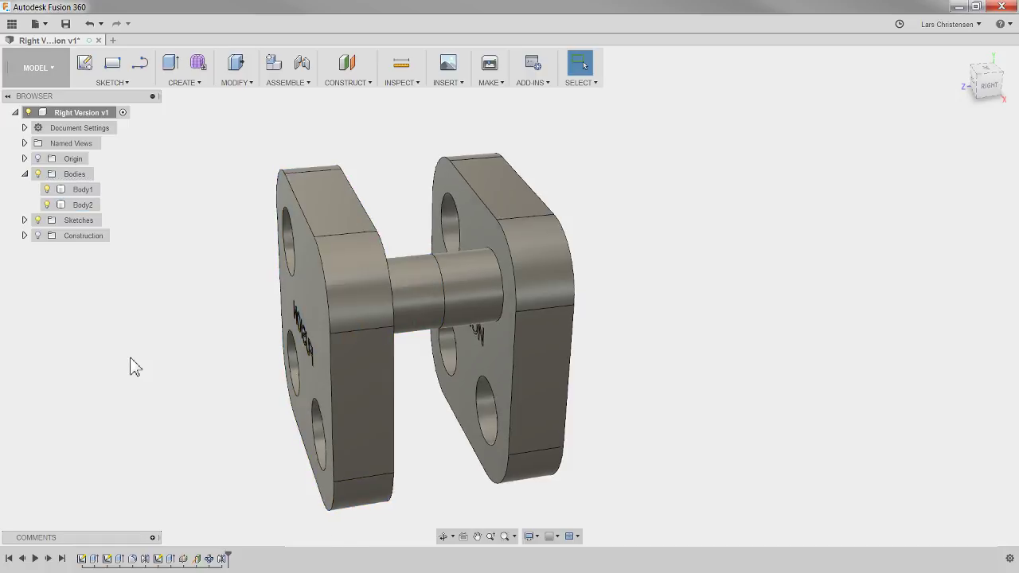
pyautogui.keyDown('shift'); pyautogui.moveTo(135, 363); pyautogui.dragTo(106, 343, button='middle'); pyautogui.keyUp('shift')
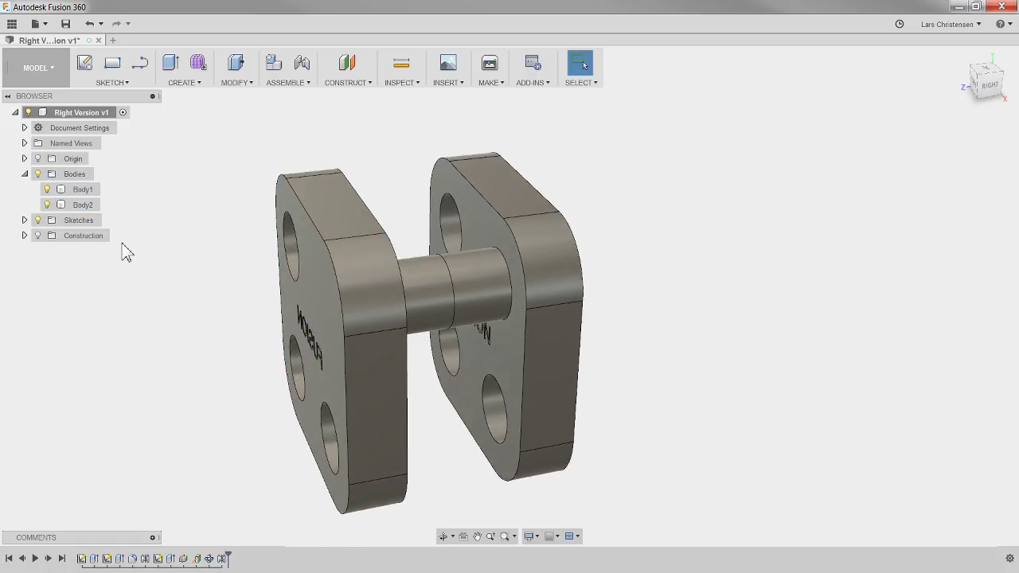
# - Try to delete the original plate, Body1, together with its referenced feature, and undo the deletion
pyautogui.rightClick(90, 189)
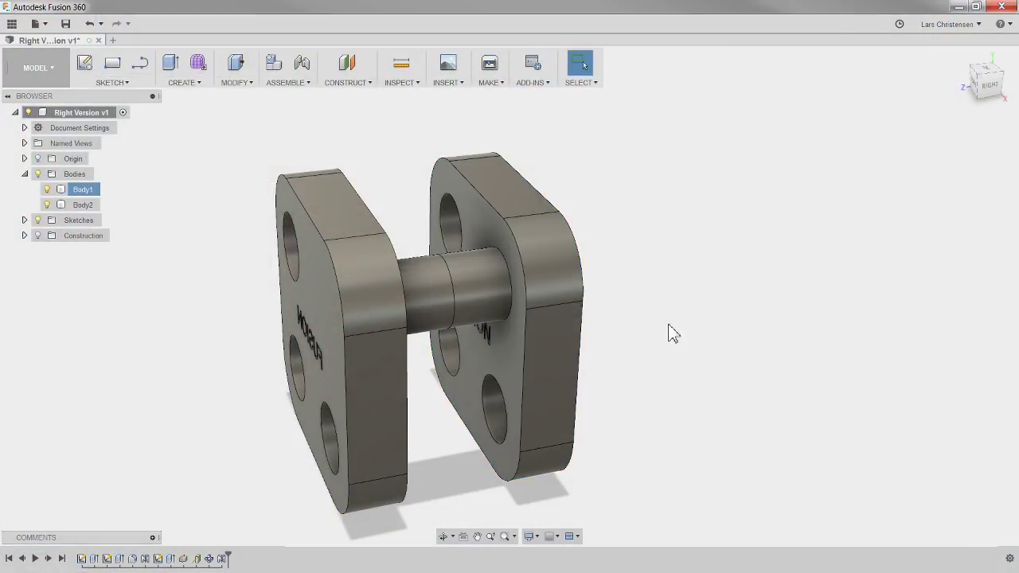
pyautogui.rightClick(79, 191)
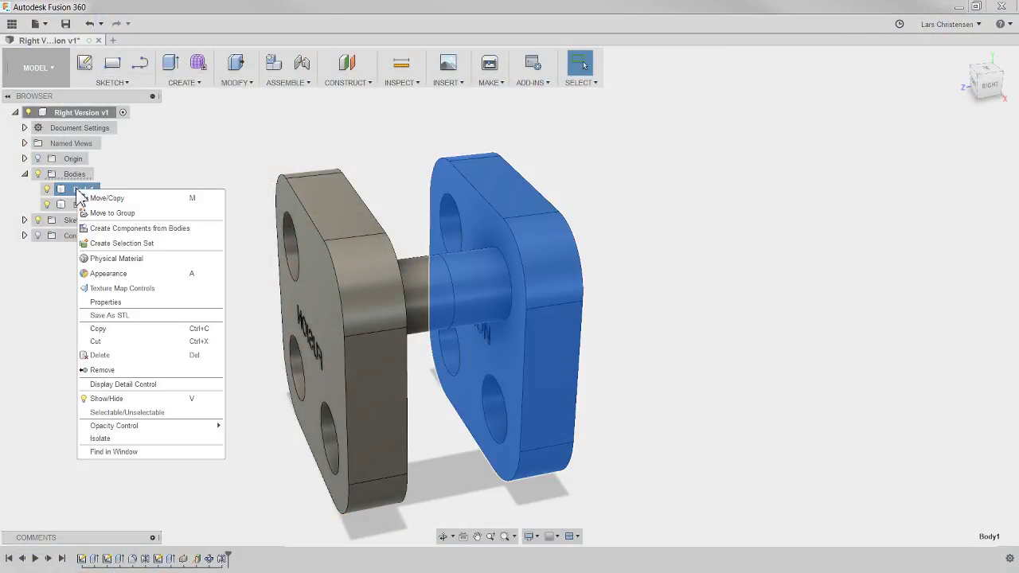
pyautogui.click(107, 356)
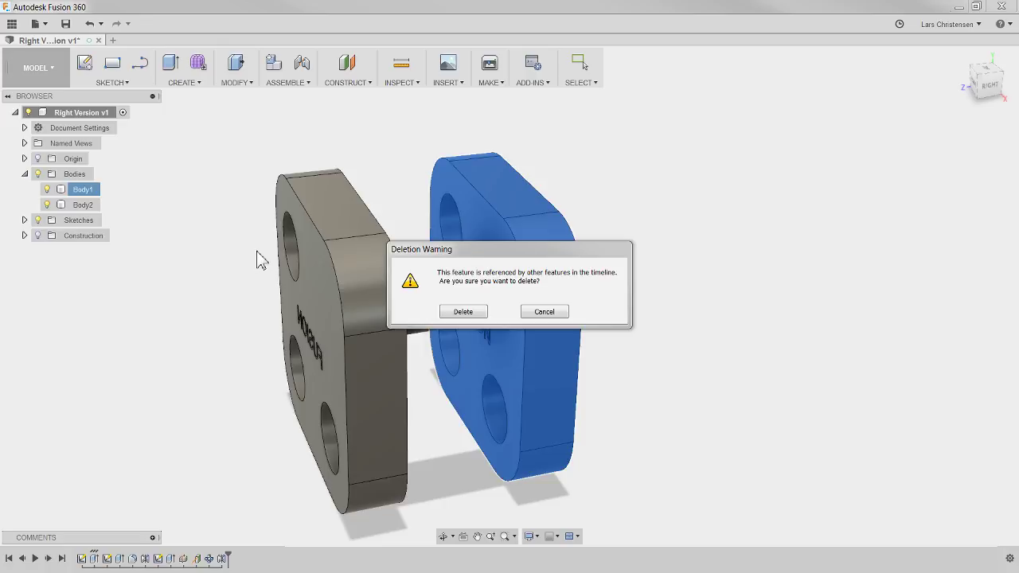
pyautogui.click(458, 312)
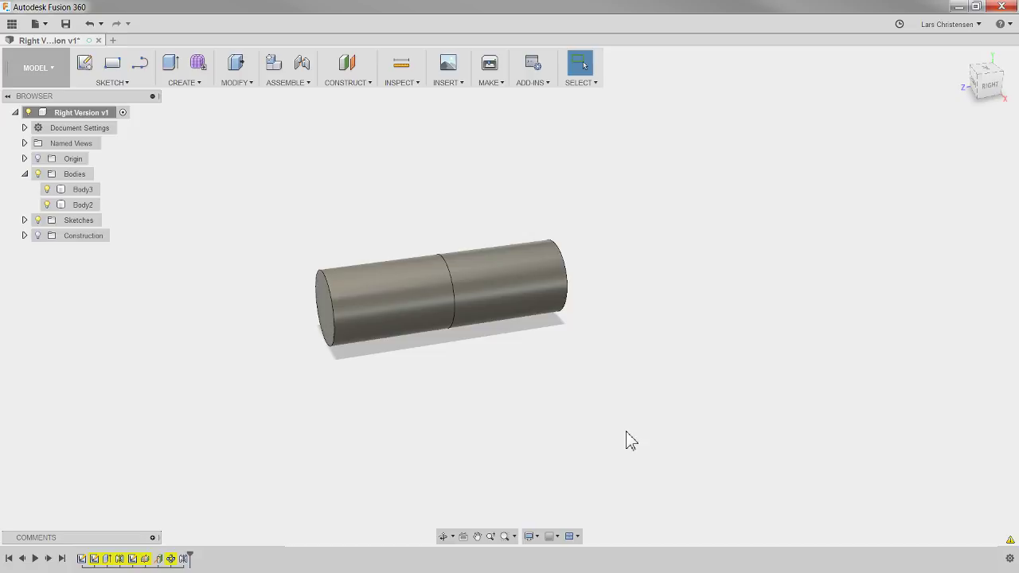
pyautogui.hotkey('ctrl', 'z')
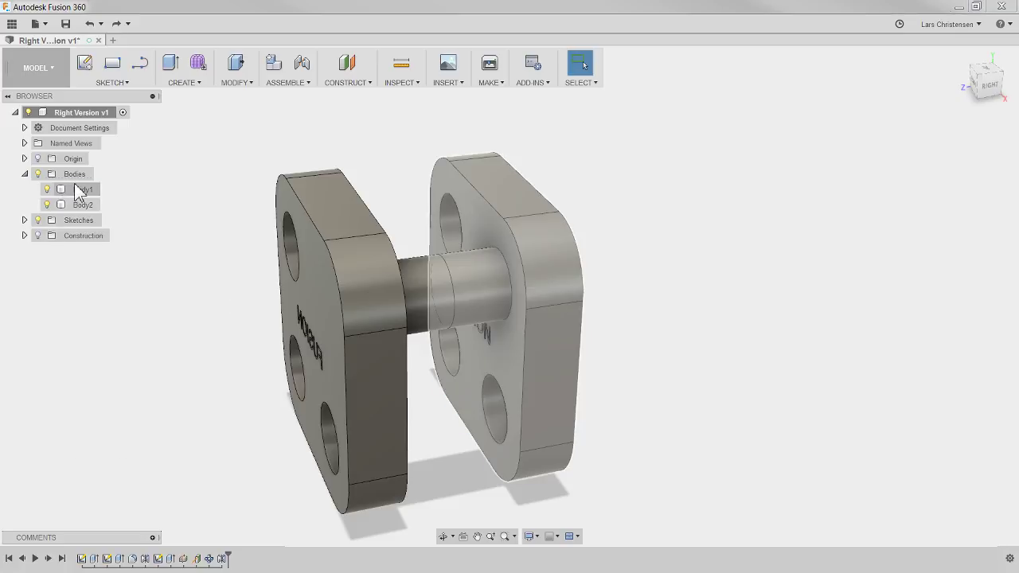
# - Remove the original plate, Body1, as a timeline feature, and check it by rolling the history marker back before the removal and forward again
pyautogui.rightClick(79, 191)
pyautogui.click(132, 366)
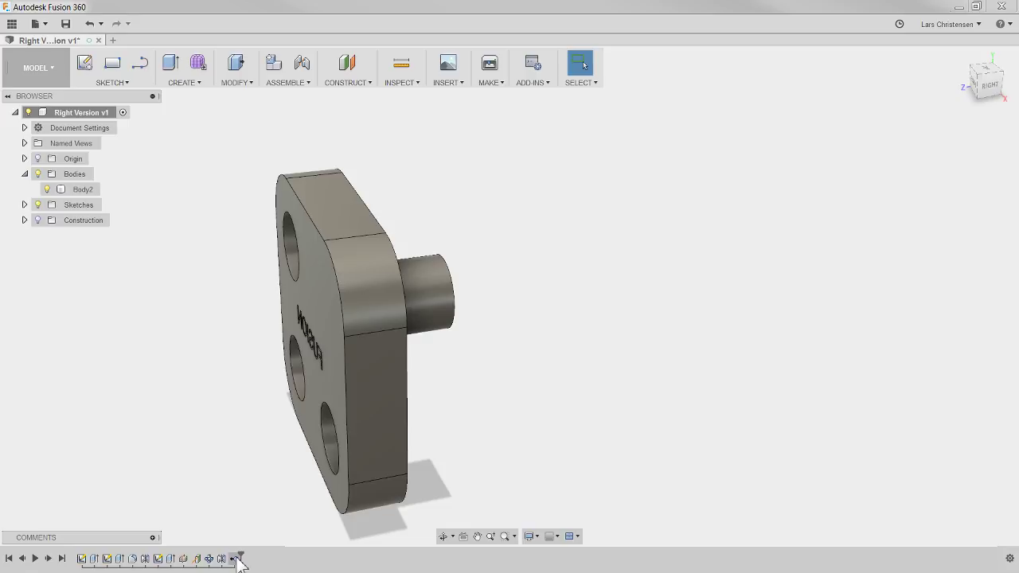
pyautogui.moveTo(235, 555); pyautogui.dragTo(226, 555)
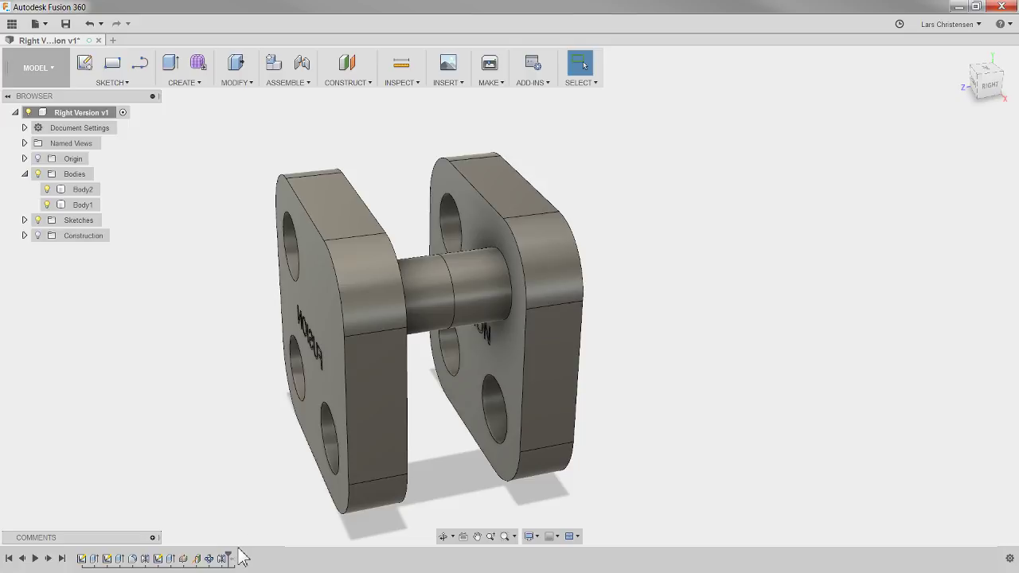
pyautogui.moveTo(230, 555); pyautogui.dragTo(243, 555)
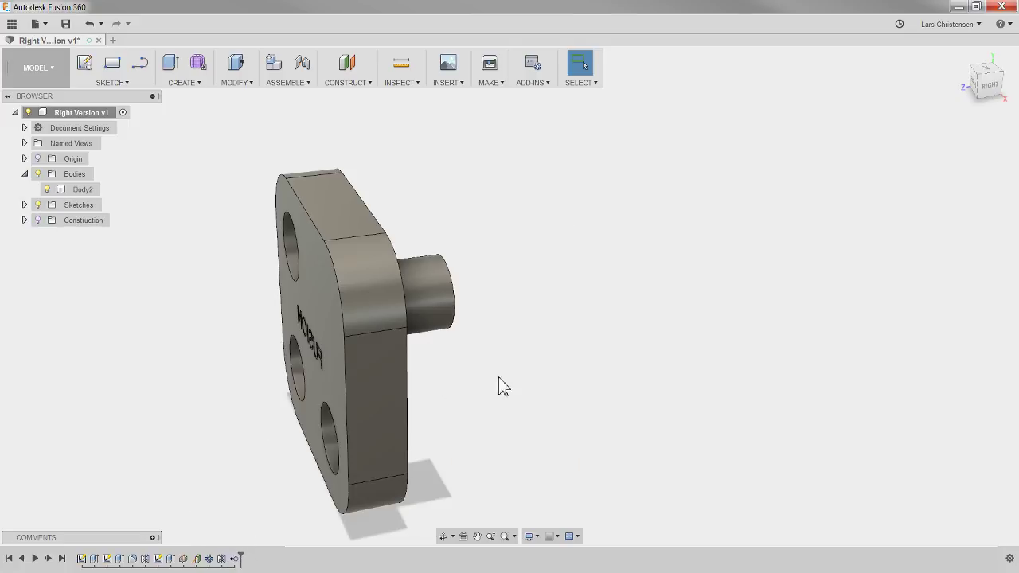
pyautogui.keyDown('shift'); pyautogui.moveTo(449, 419); pyautogui.dragTo(489, 373, button='middle'); pyautogui.keyUp('shift')
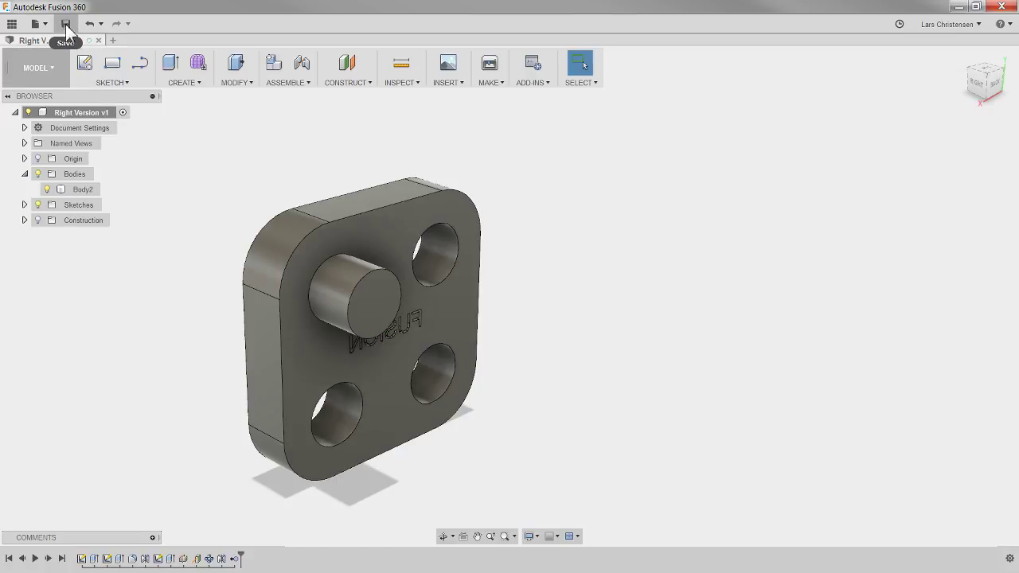
# - Save a copy of the mirrored design as Left Version v1 in the master folder of the LiveStream project
pyautogui.click(44, 25)
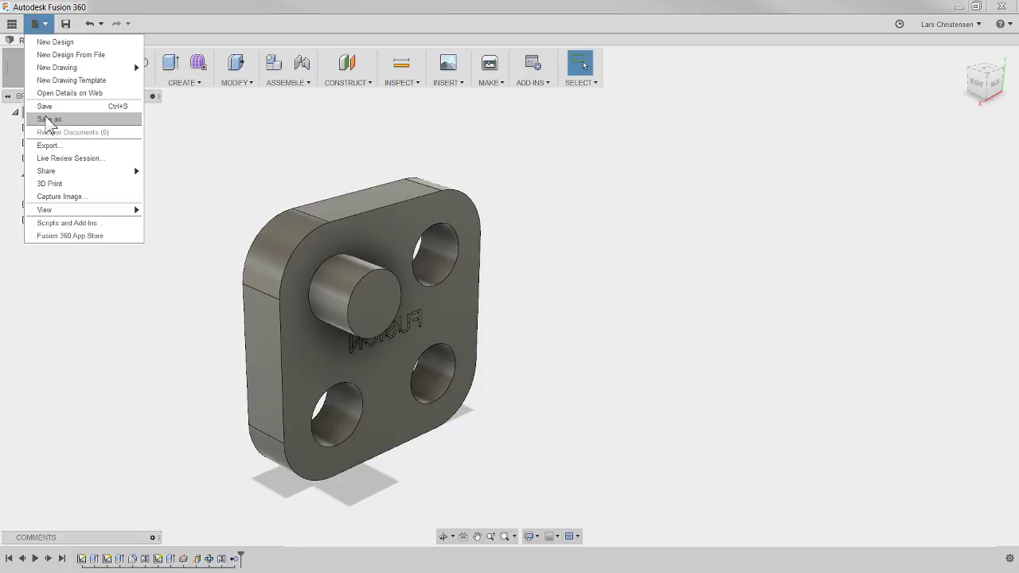
pyautogui.click(50, 120)
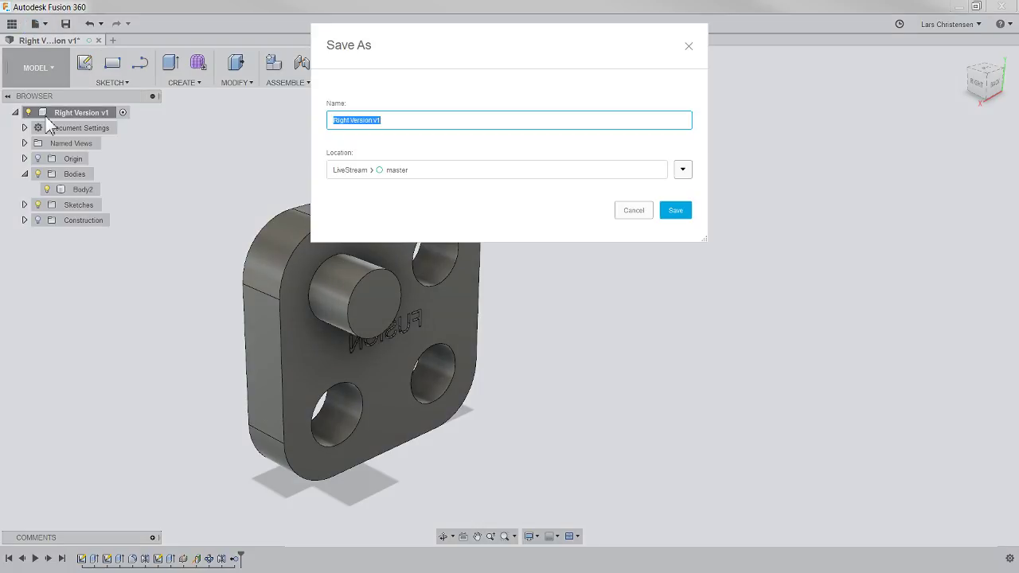
pyautogui.click(380, 120)
pyautogui.click(683, 210)
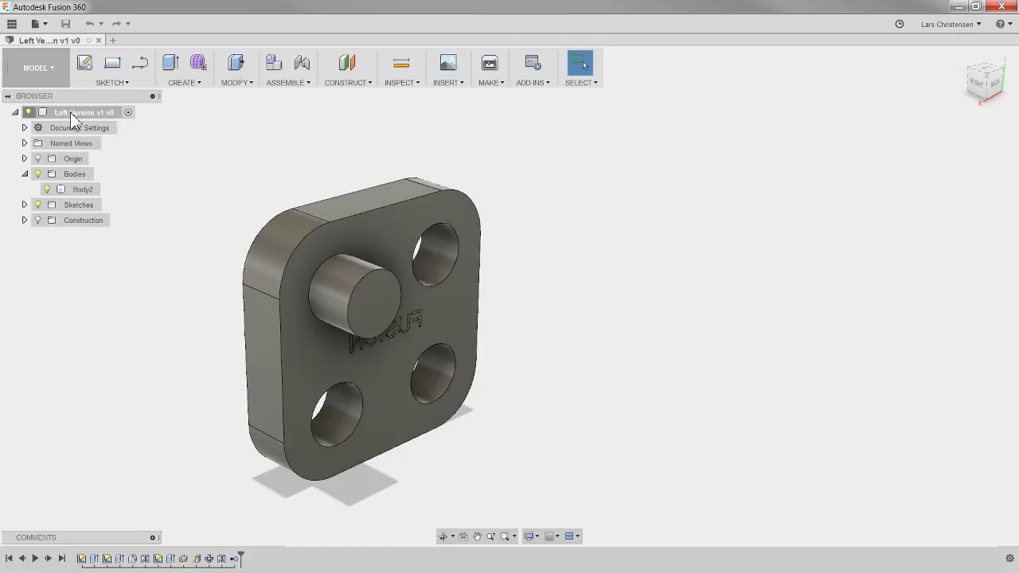
# - Show the project data and open the saved Right Version design to examine its boss and FUSION engraving
pyautogui.click(12, 24)
pyautogui.keyDown('shift'); pyautogui.moveTo(631, 335); pyautogui.dragTo(318, 398, button='middle'); pyautogui.keyUp('shift')
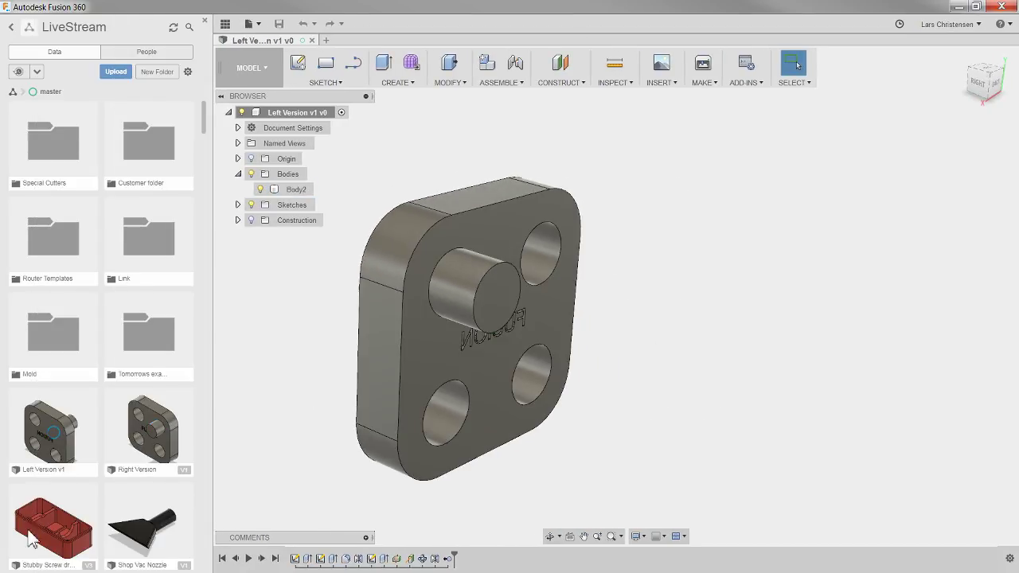
pyautogui.moveTo(316, 408); pyautogui.dragTo(369, 394)
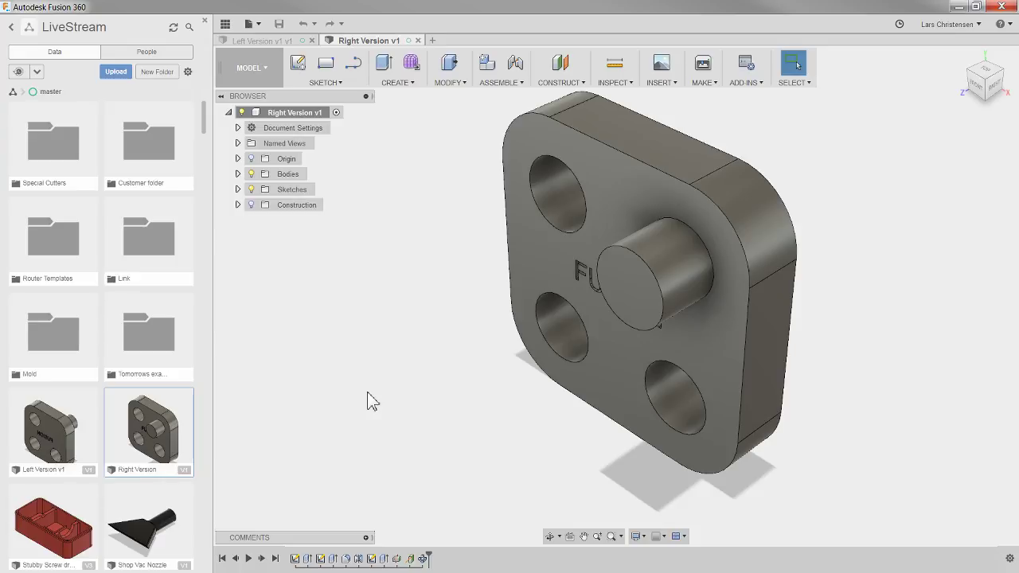
pyautogui.keyDown('shift'); pyautogui.moveTo(370, 401); pyautogui.dragTo(491, 417, button='middle'); pyautogui.keyUp('shift')
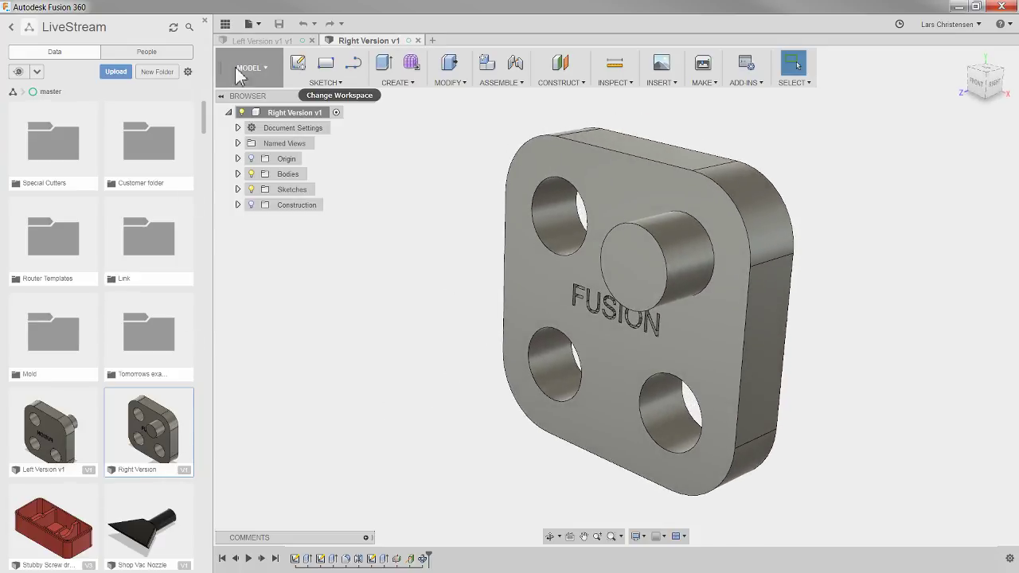
# - Return to the Left Version v1 design and review its history by rolling the timeline back to C-Pattern1 and forward to the end
pyautogui.click(248, 40)
pyautogui.keyDown('shift'); pyautogui.moveTo(382, 247); pyautogui.dragTo(454, 557, button='middle'); pyautogui.keyUp('shift')
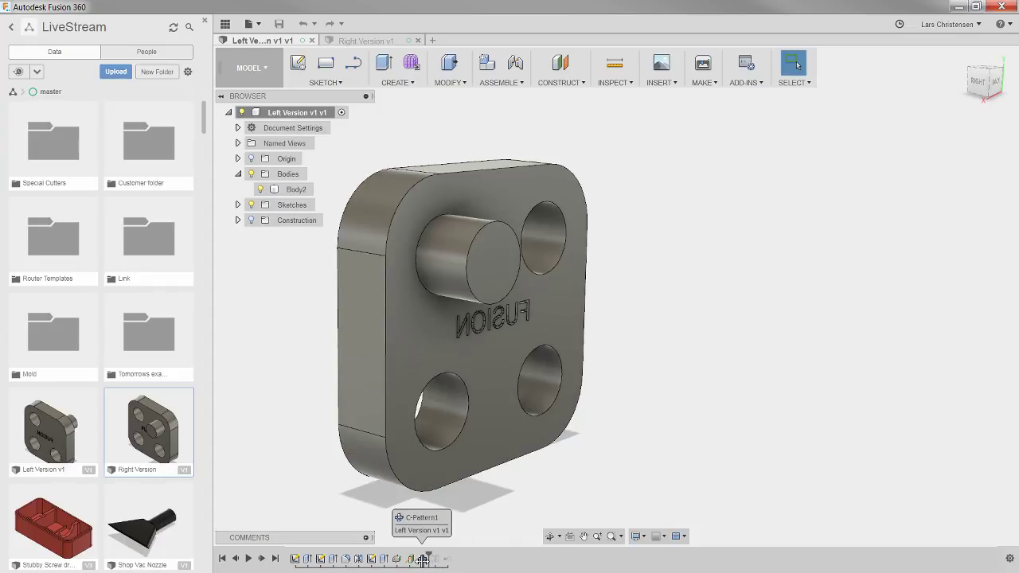
pyautogui.moveTo(434, 559)
pyautogui.keyDown('shift'); pyautogui.mouseDown(button='middle')
pyautogui.moveTo(591, 329)
pyautogui.moveTo(466, 400)
pyautogui.moveTo(440, 562)
pyautogui.mouseUp(button='middle'); pyautogui.keyUp('shift')
pyautogui.moveTo(427, 558); pyautogui.dragTo(454, 558)
pyautogui.moveTo(523, 477)
pyautogui.keyDown('shift'); pyautogui.mouseDown(button='middle')
pyautogui.moveTo(671, 409)
pyautogui.moveTo(665, 401)
pyautogui.mouseUp(button='middle'); pyautogui.keyUp('shift')
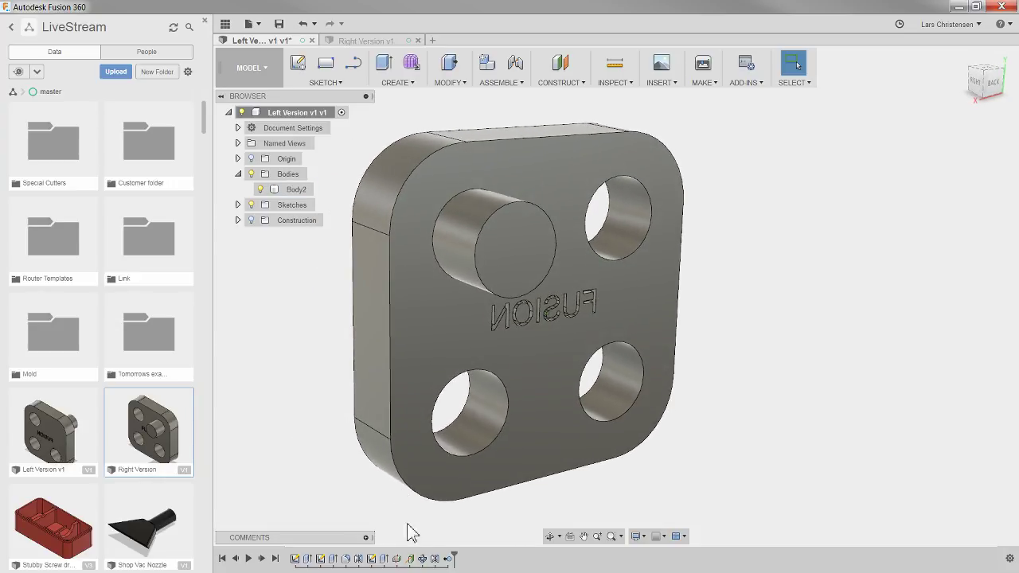
pyautogui.moveTo(321, 560)
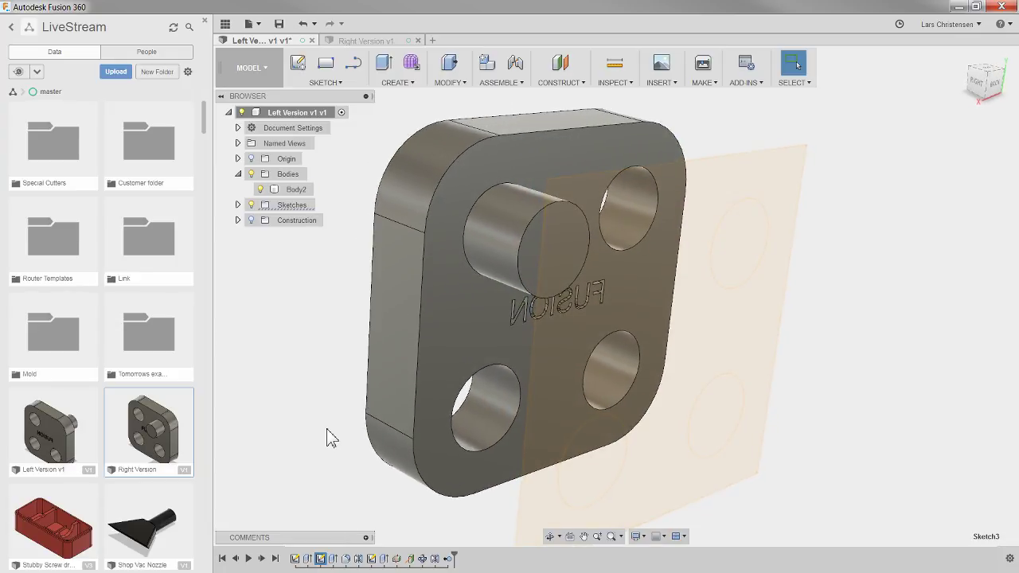
pyautogui.rightClick(334, 559)
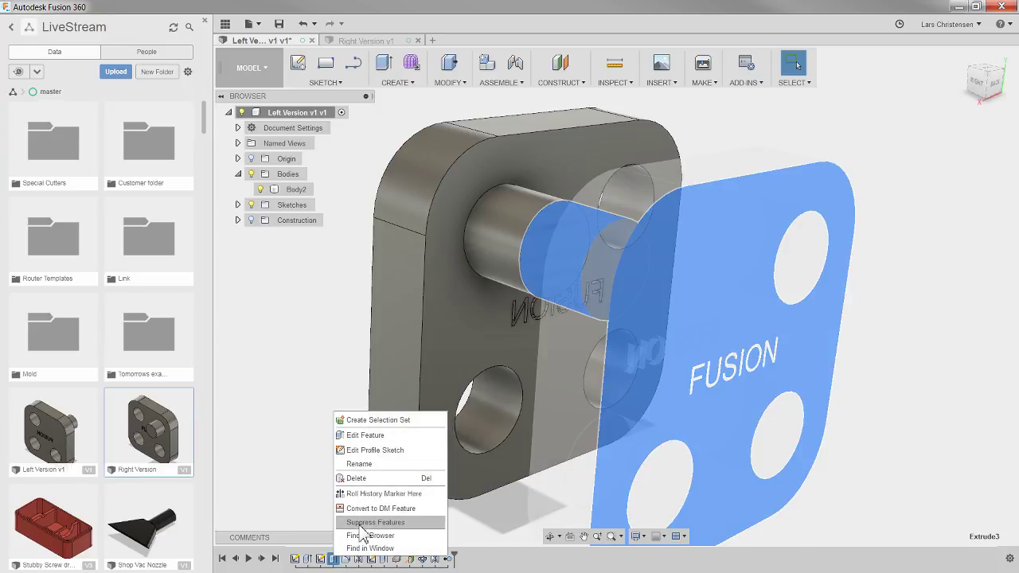
pyautogui.click(370, 548)
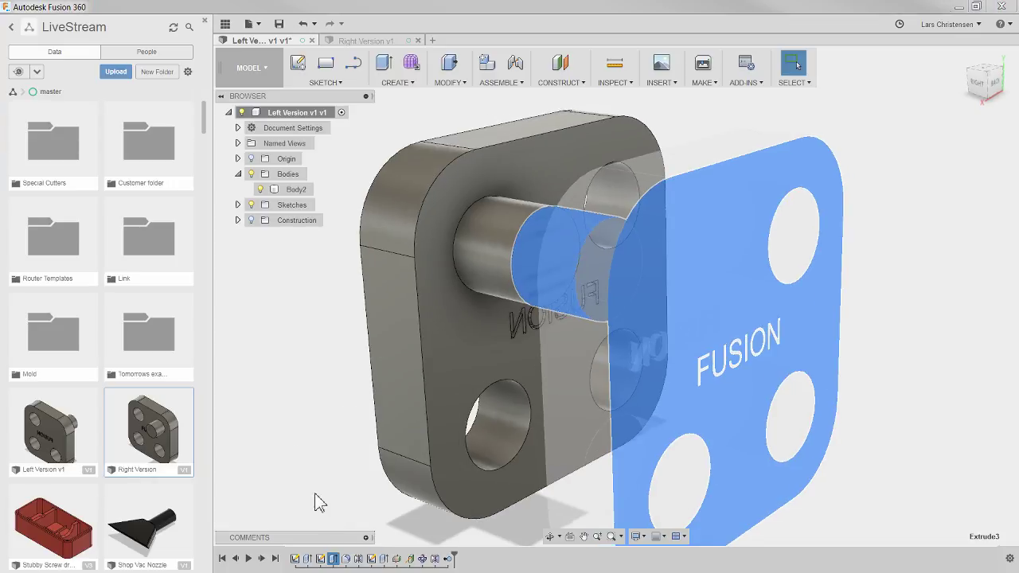
pyautogui.rightClick(333, 560)
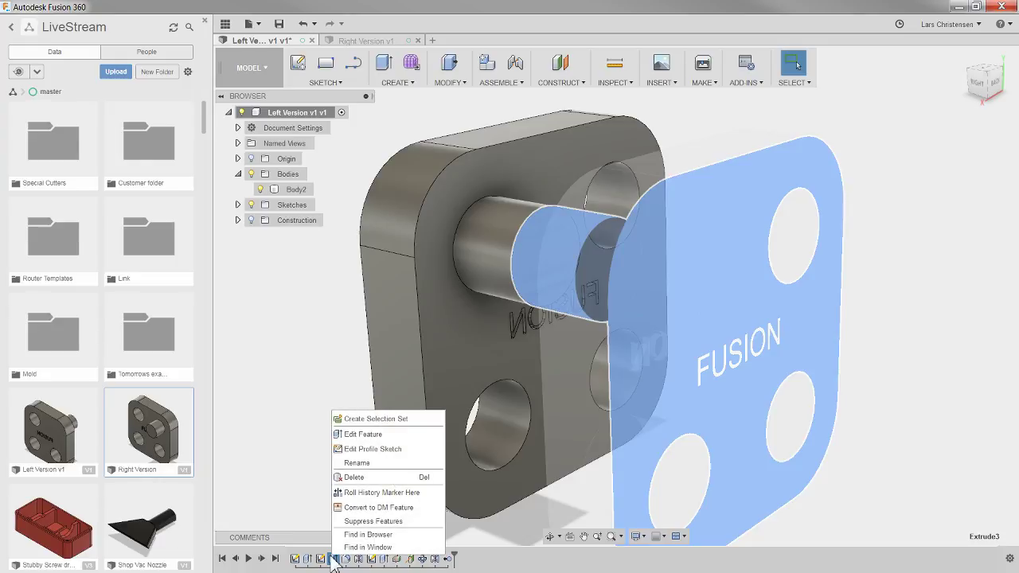
pyautogui.click(317, 503)
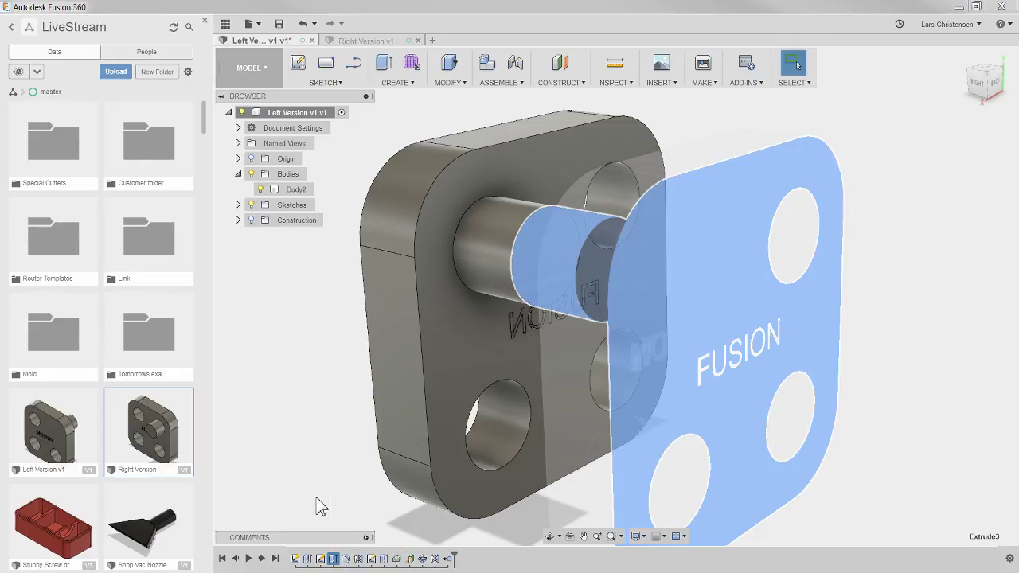
# - Suppress the Extrude2 feature of the FUSION engraving in the Left Version v1 design's timeline and inspect the plate's boss side
pyautogui.rightClick(385, 560)
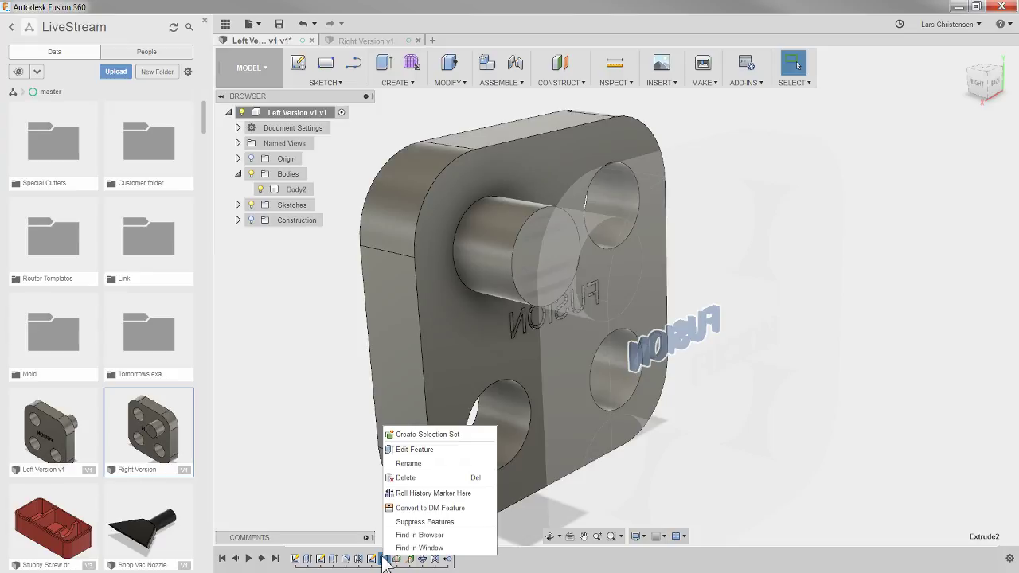
pyautogui.click(405, 522)
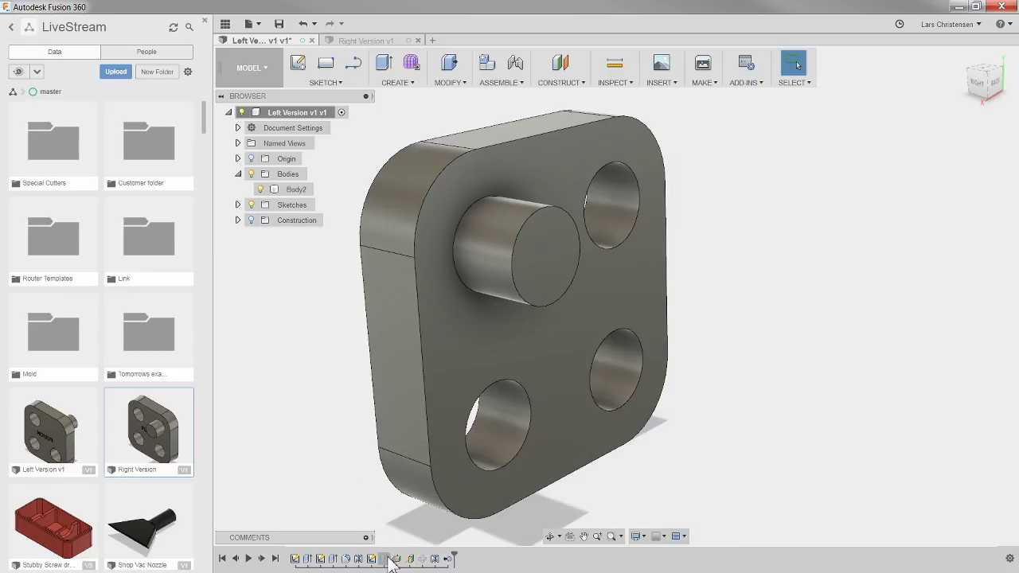
pyautogui.keyDown('shift'); pyautogui.moveTo(385, 562); pyautogui.dragTo(494, 366, button='middle'); pyautogui.keyUp('shift')
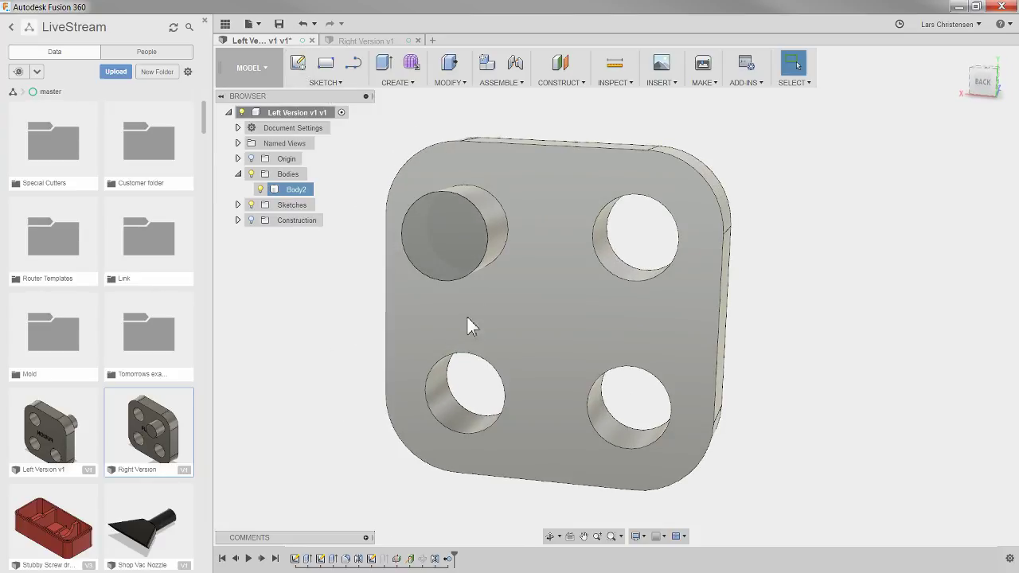
pyautogui.keyDown('shift'); pyautogui.moveTo(466, 332); pyautogui.dragTo(579, 332, button='middle'); pyautogui.keyUp('shift')
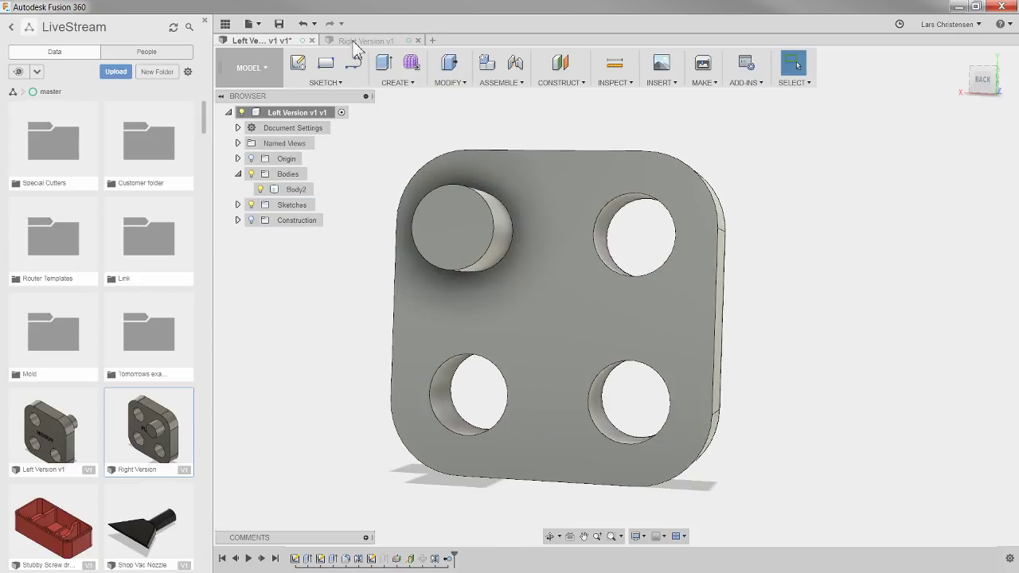
# - Switch between the Left Version v1 and Right Version v1 designs to compare the two plates
pyautogui.click(358, 40)
pyautogui.click(298, 41)
pyautogui.click(363, 42)
pyautogui.keyDown('shift'); pyautogui.moveTo(343, 258); pyautogui.dragTo(426, 398, button='middle'); pyautogui.keyUp('shift')
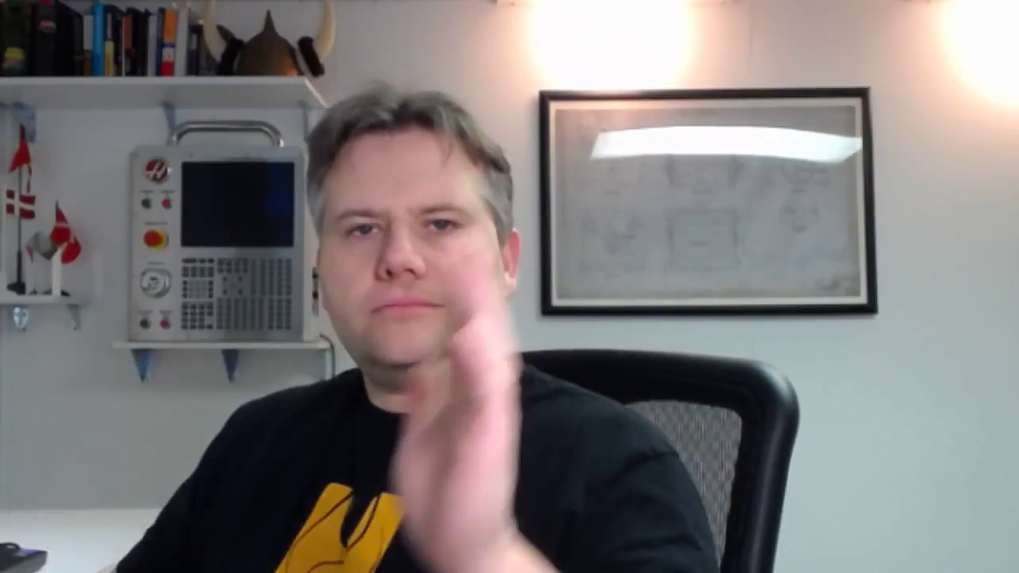